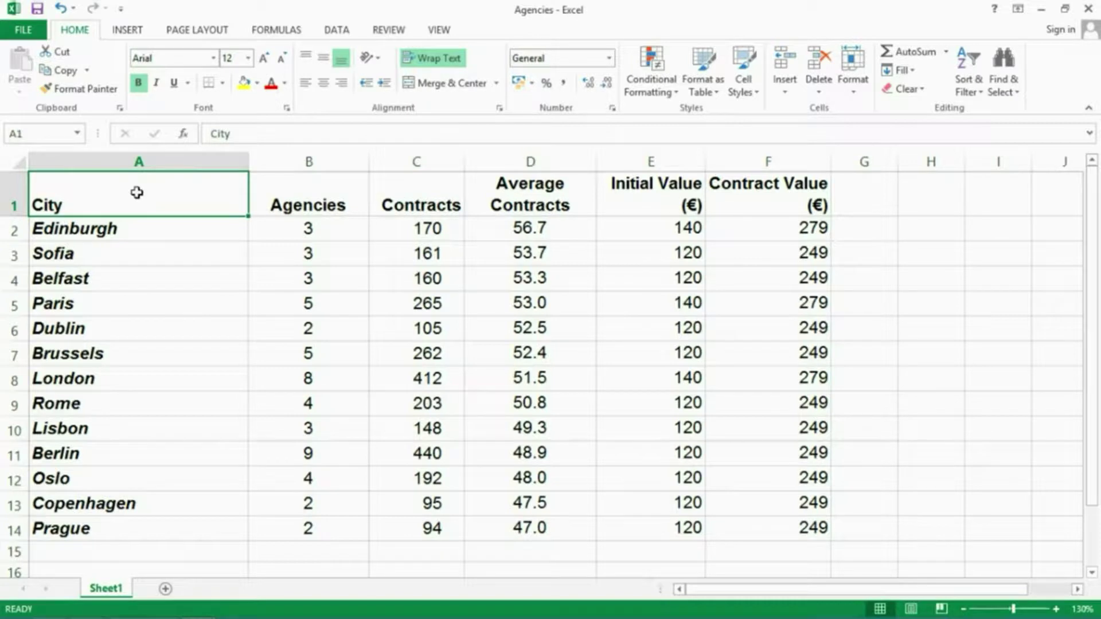
Step: Select the entire worksheet, and after that only the city names in A2:A14
left_click(20, 165)
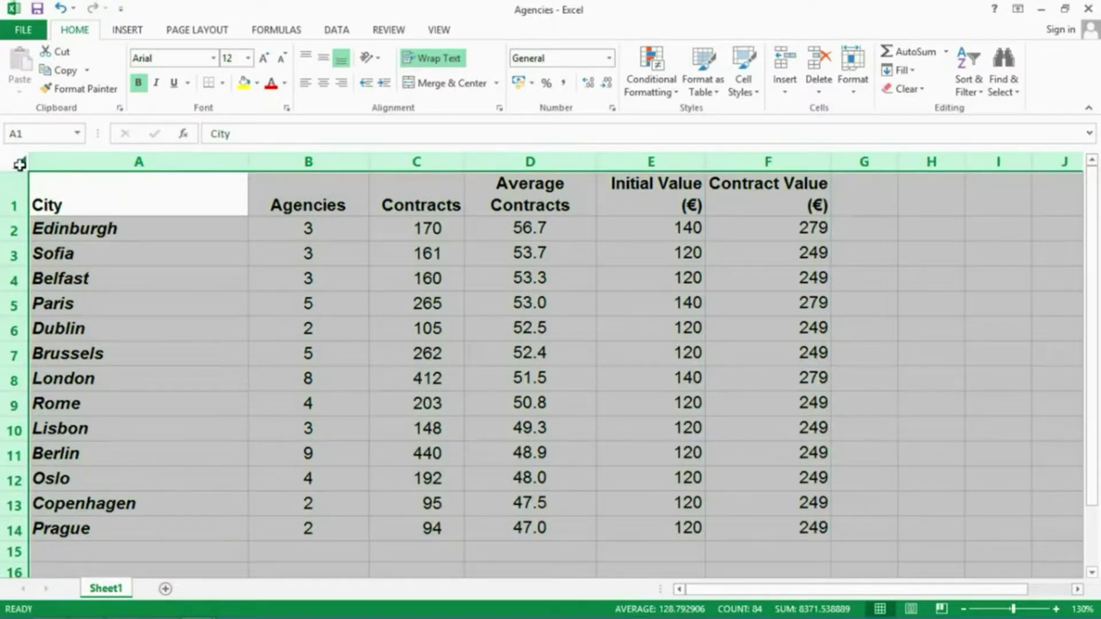
left_click(93, 230)
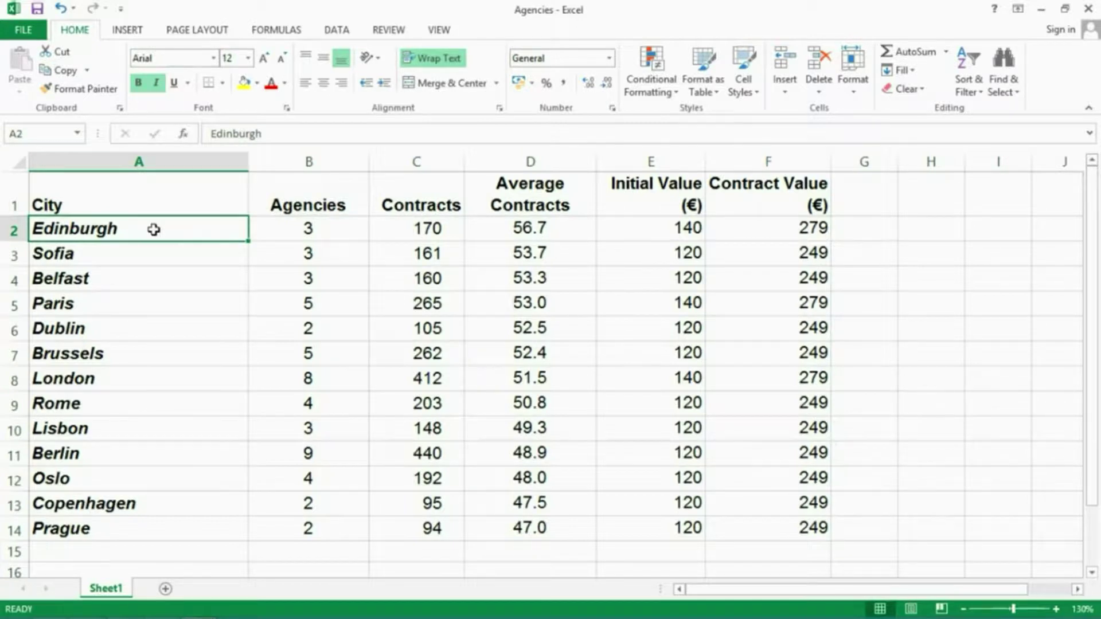
left_click_drag(153, 229, 153, 523)
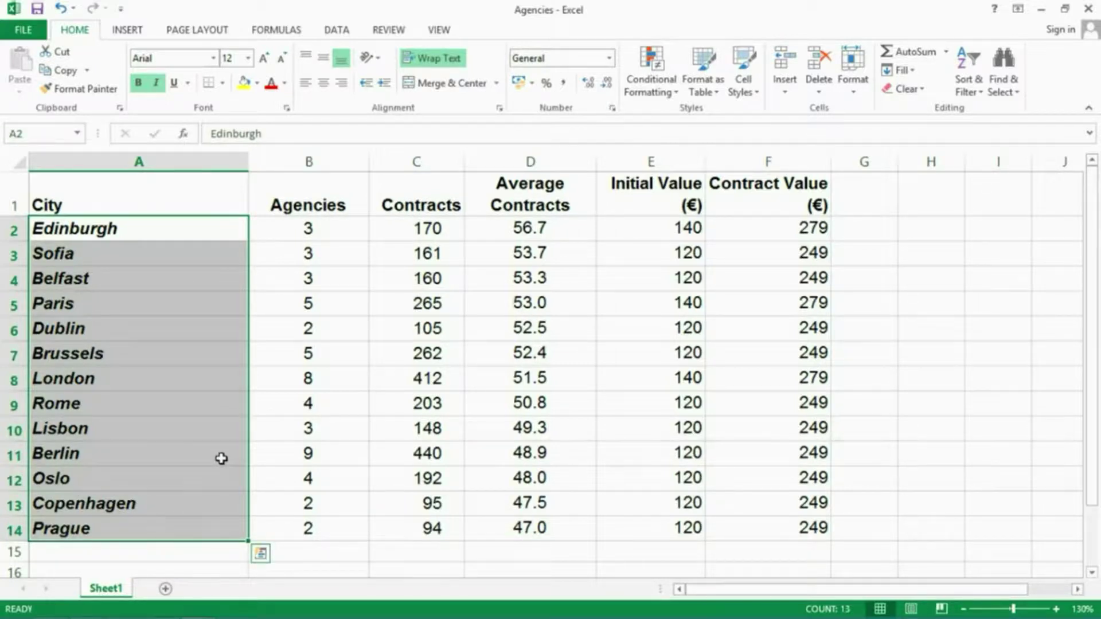
left_click(192, 453)
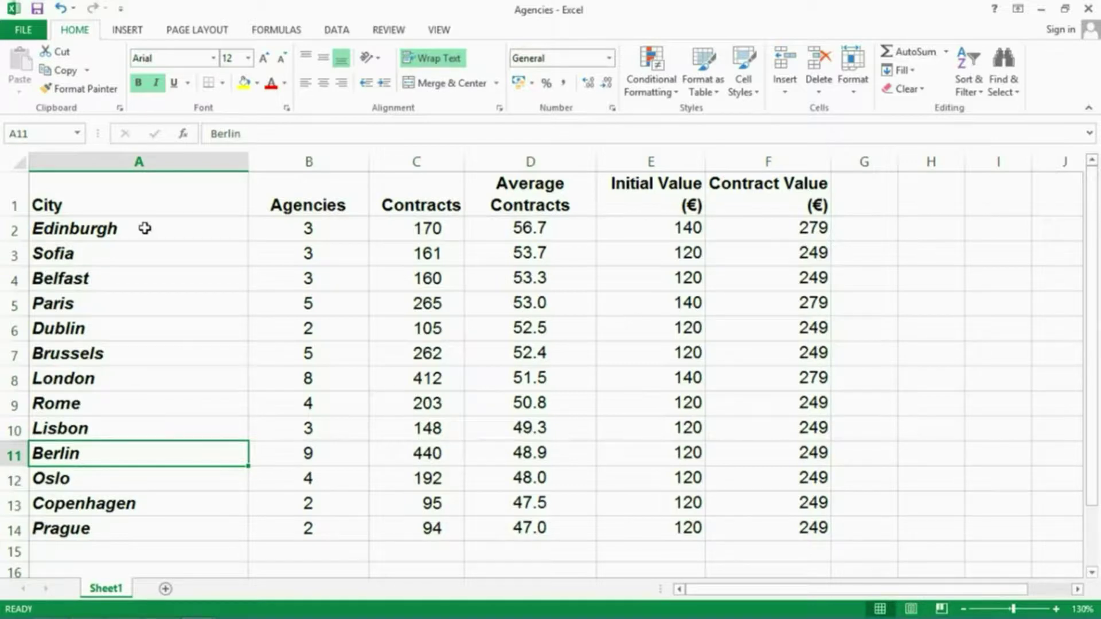
Step: Select the whole Contract Value column, and after that the non-adjacent ranges A2:A14 and F2:F14 together
left_click(758, 157)
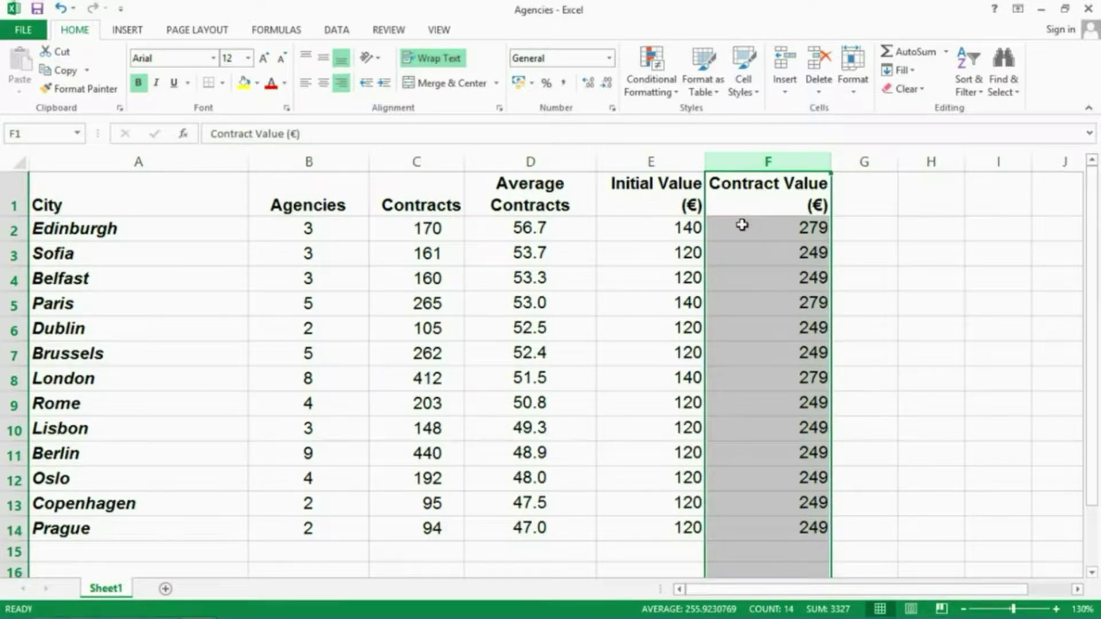
left_click(110, 227)
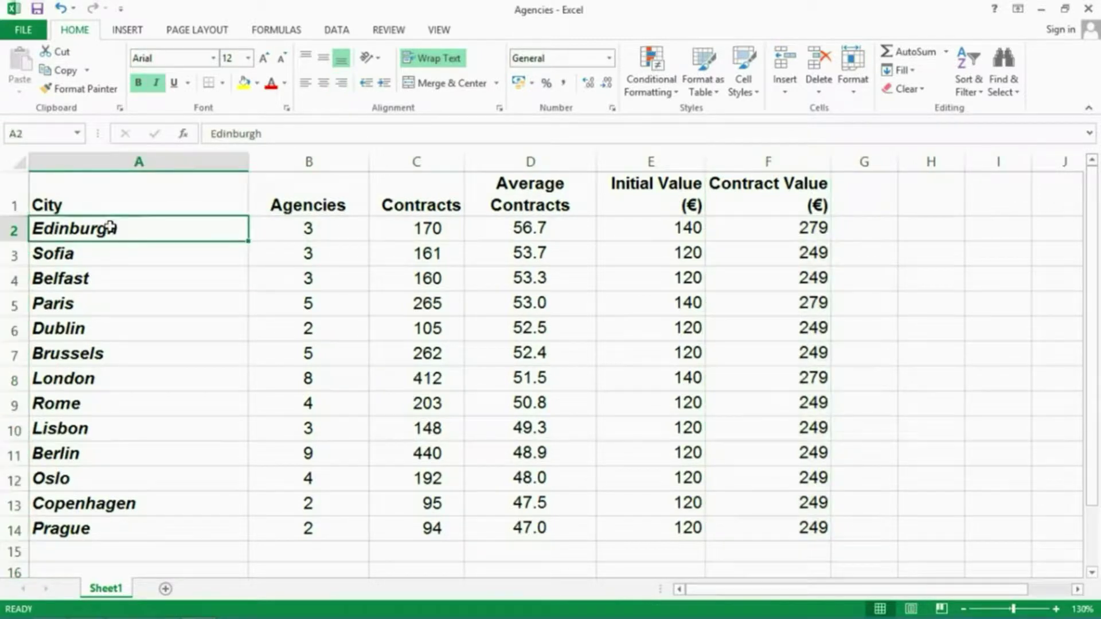
left_click_drag(110, 227, 126, 520)
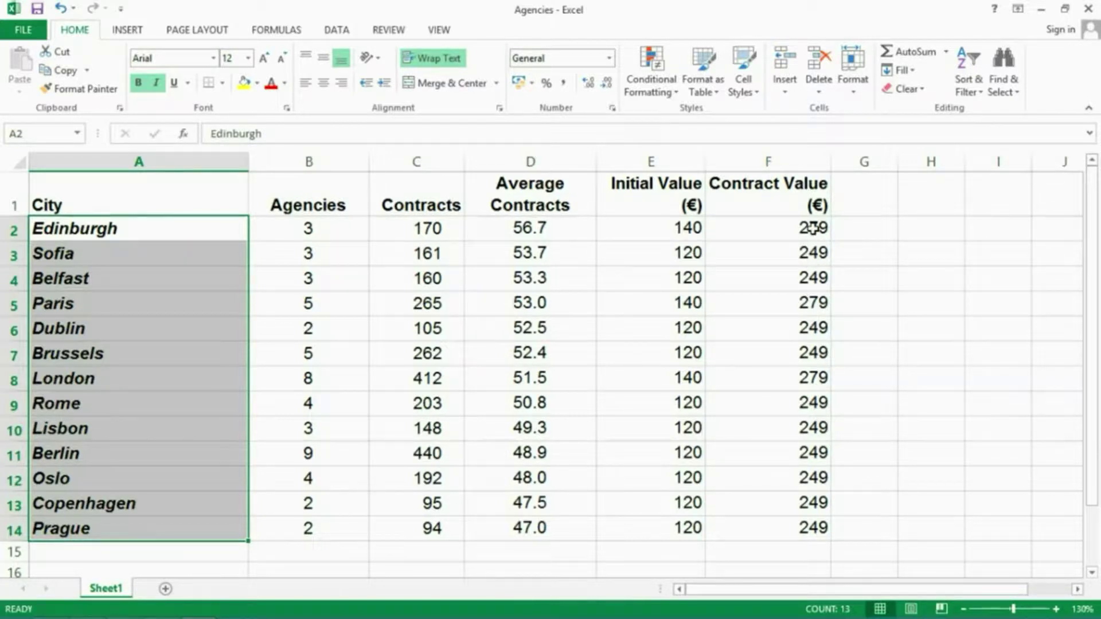
left_click_drag(814, 228, 808, 522, "ctrl")
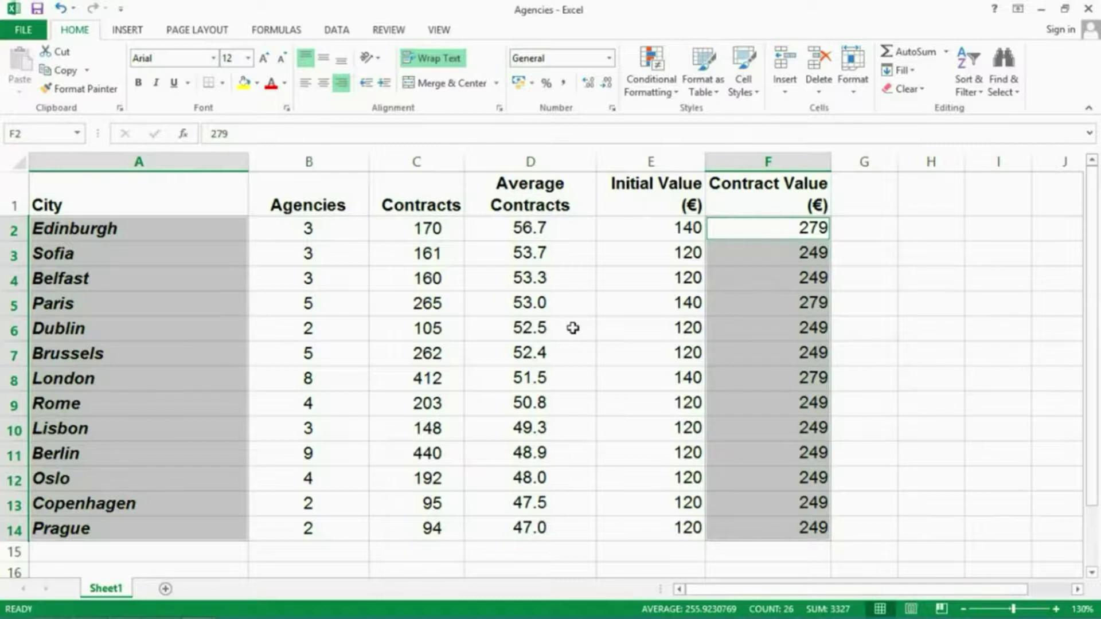
left_click(573, 328)
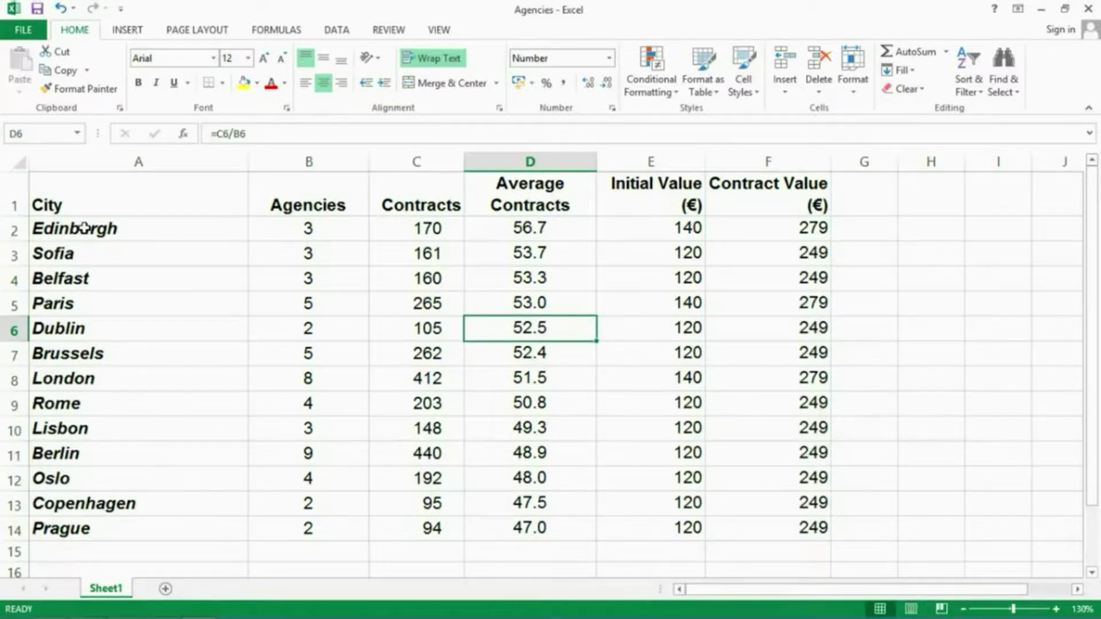
Step: Select the adjacent block A2:D14, and after that the entire Dublin row
left_click_drag(84, 227, 486, 527)
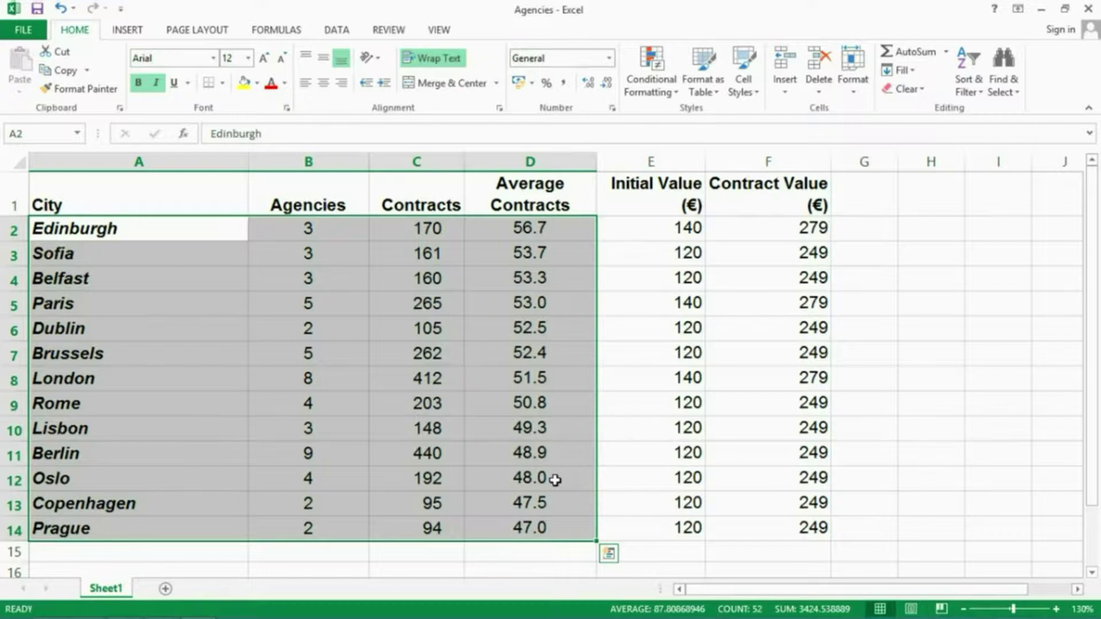
left_click(557, 435)
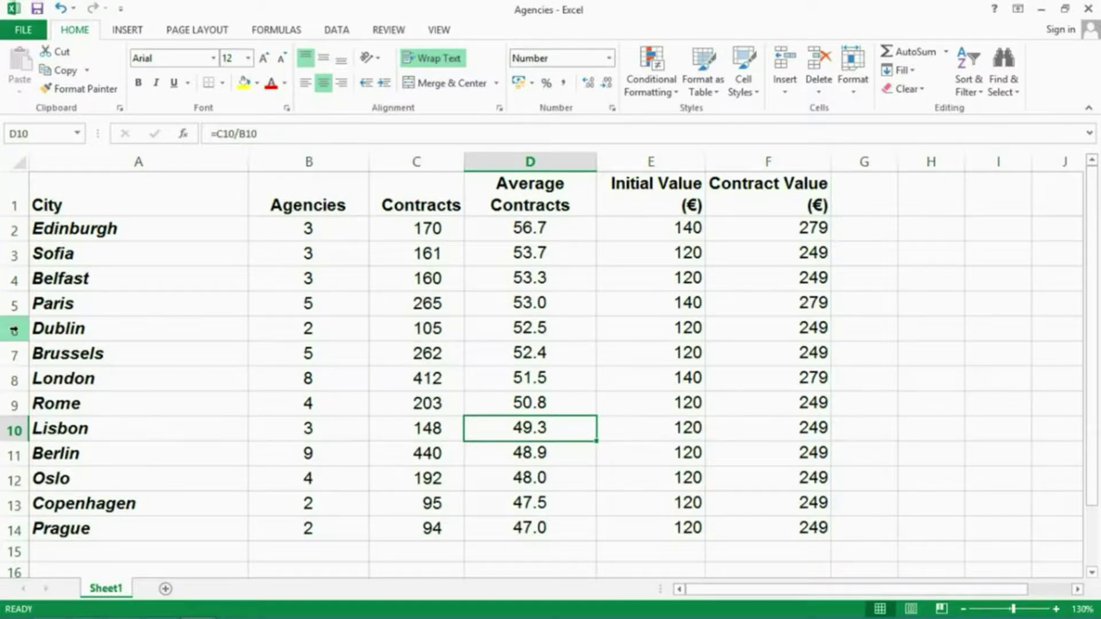
left_click(14, 330)
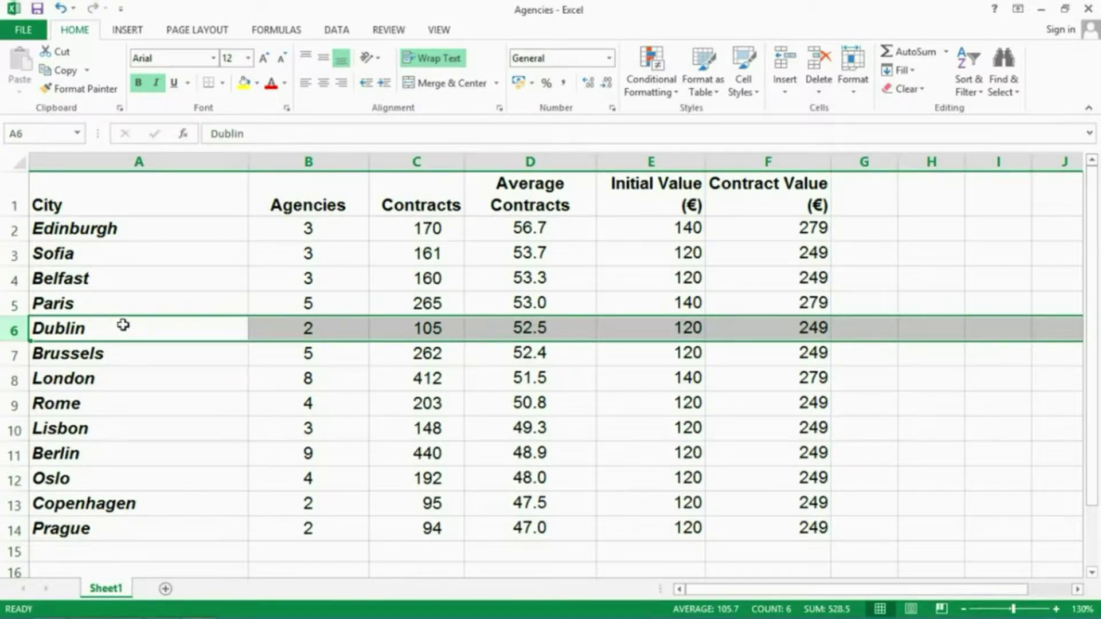
Step: Select the whole Initial Value column, and after that the non-adjacent ranges E2:E14 and B2:B14 together
left_click(681, 154)
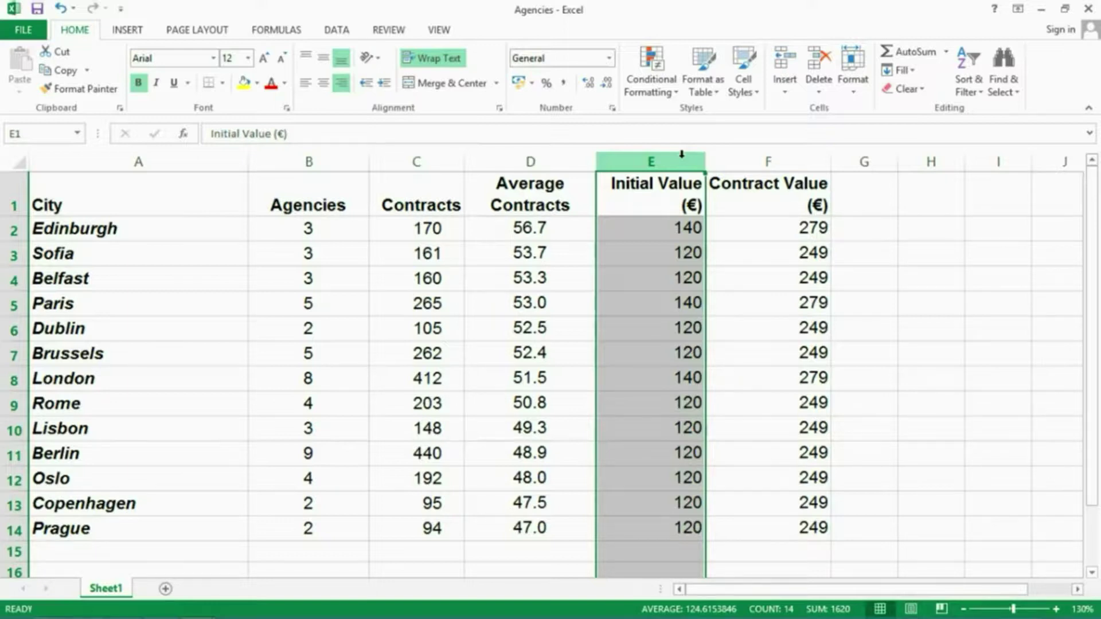
left_click(666, 228)
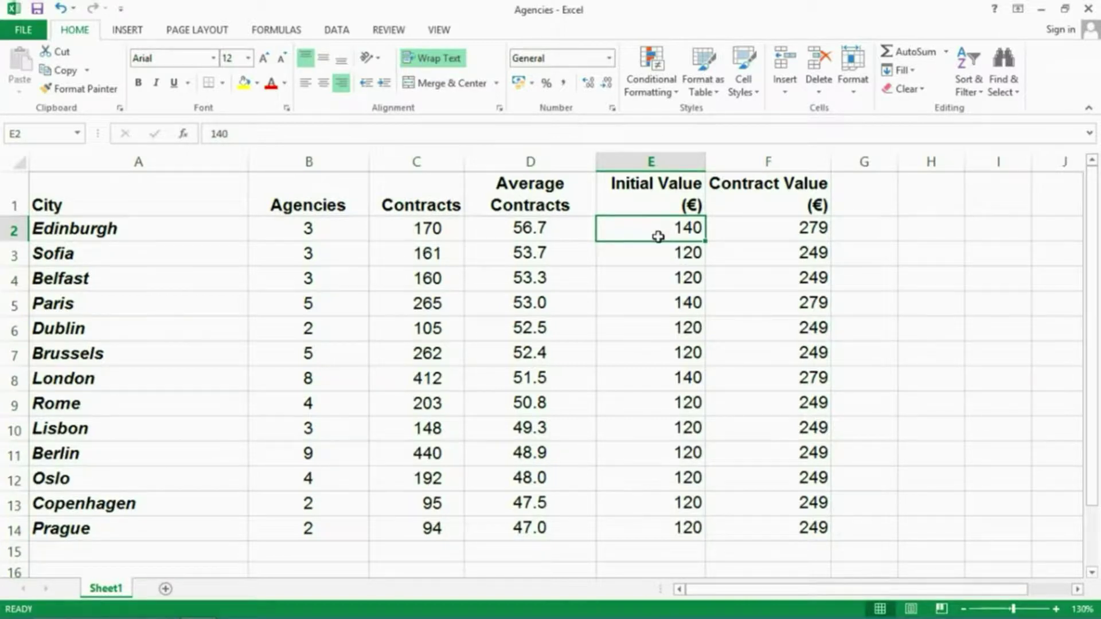
left_click_drag(658, 234, 690, 522)
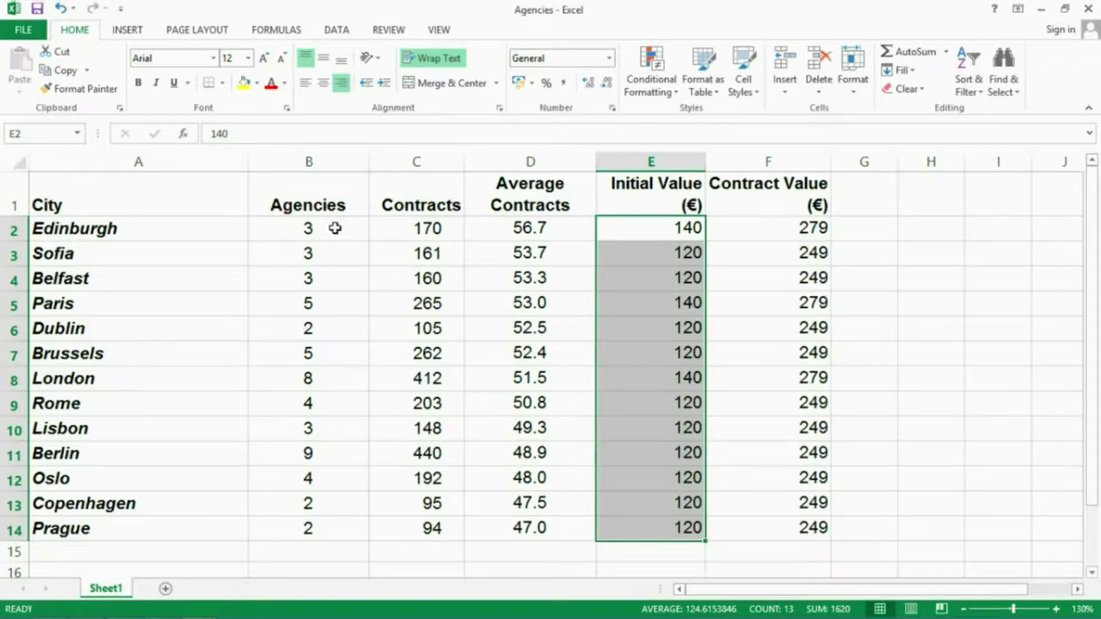
left_click_drag(335, 228, 330, 528, "ctrl")
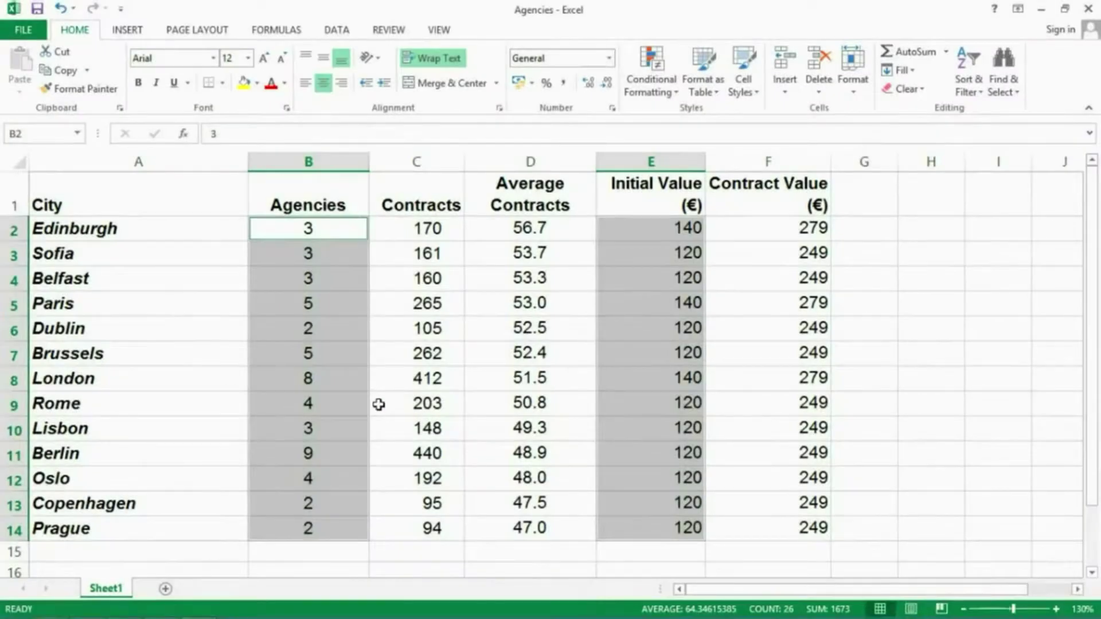
left_click(379, 405)
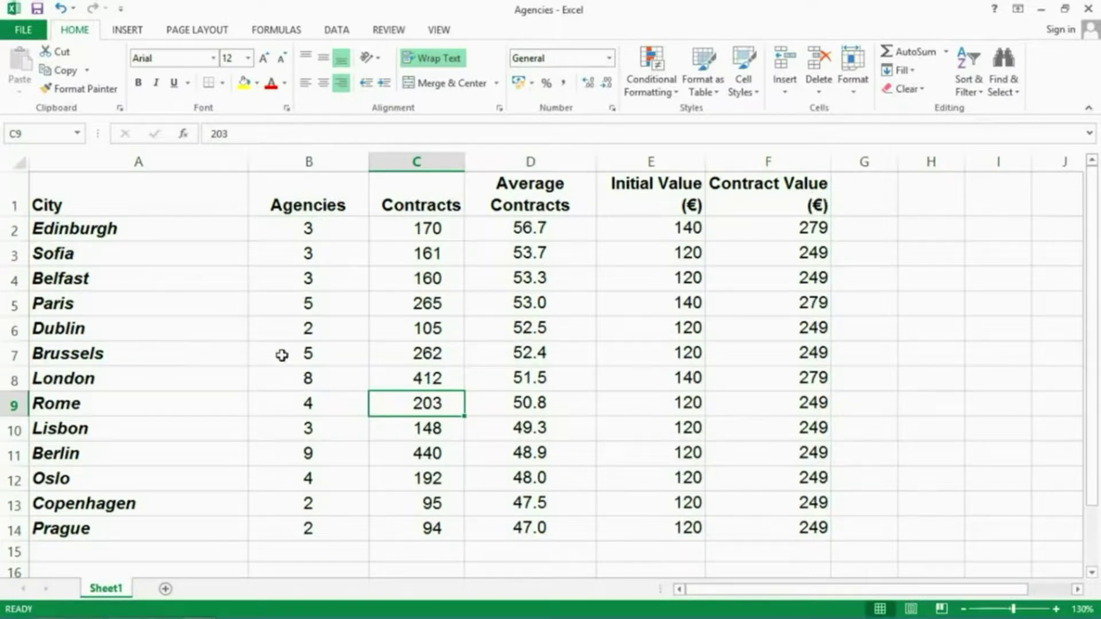
Step: Retype the ending "ast" of Belfast inside cell A4, keep A4 selected on committing, and move the selection to B5
left_click(154, 280)
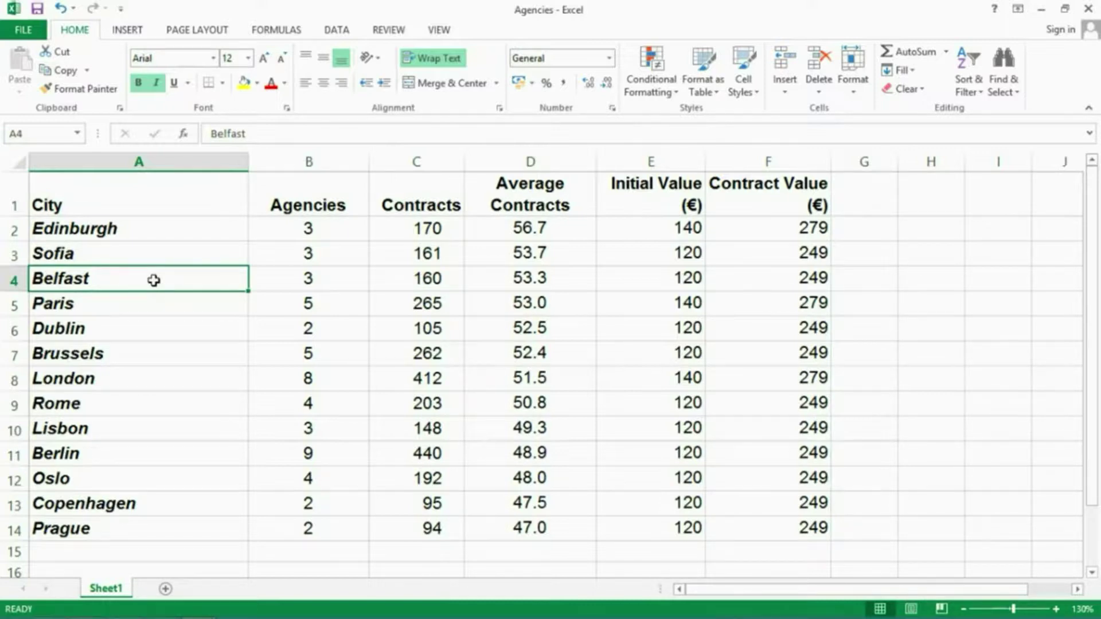
double_click(154, 281)
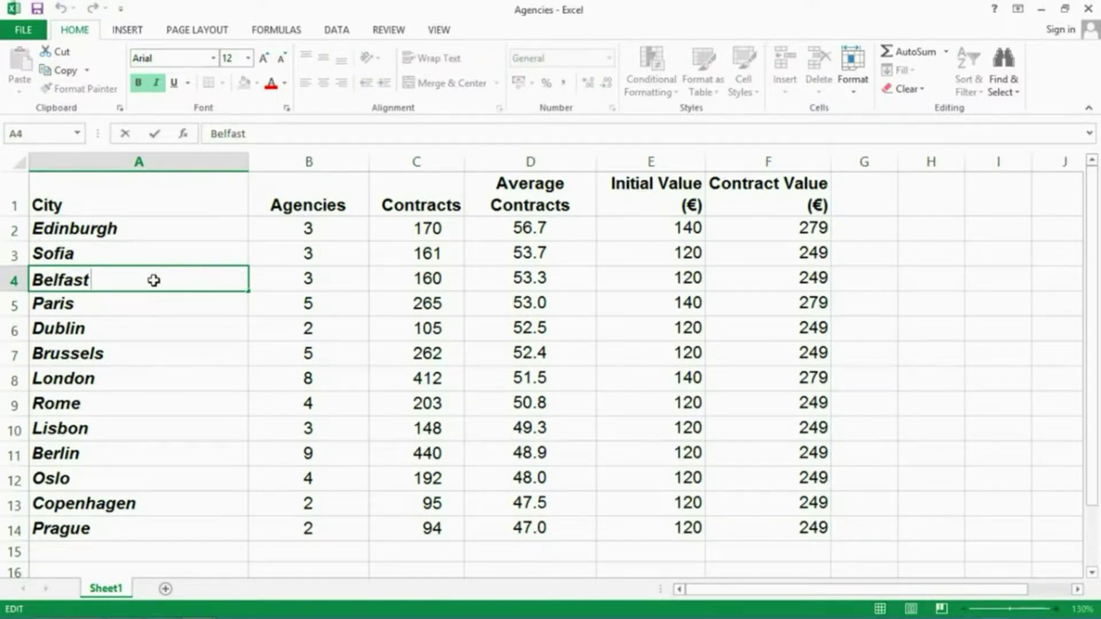
key("BackSpace")
key("BackSpace")
key("BackSpace")
type("ast")
key("ctrl+Return")
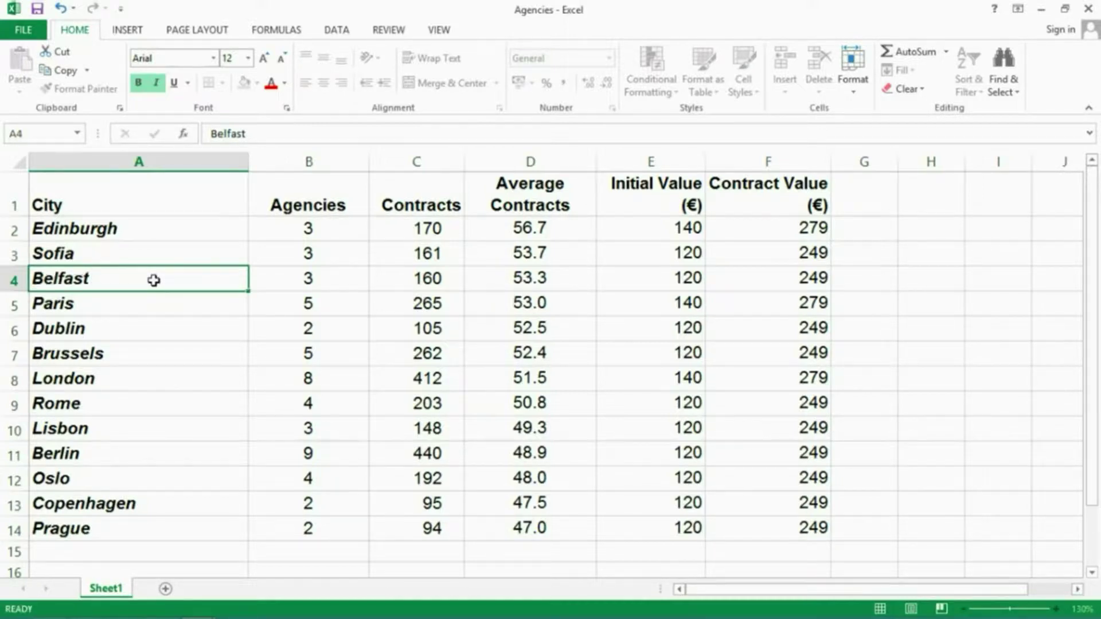
key("Down")
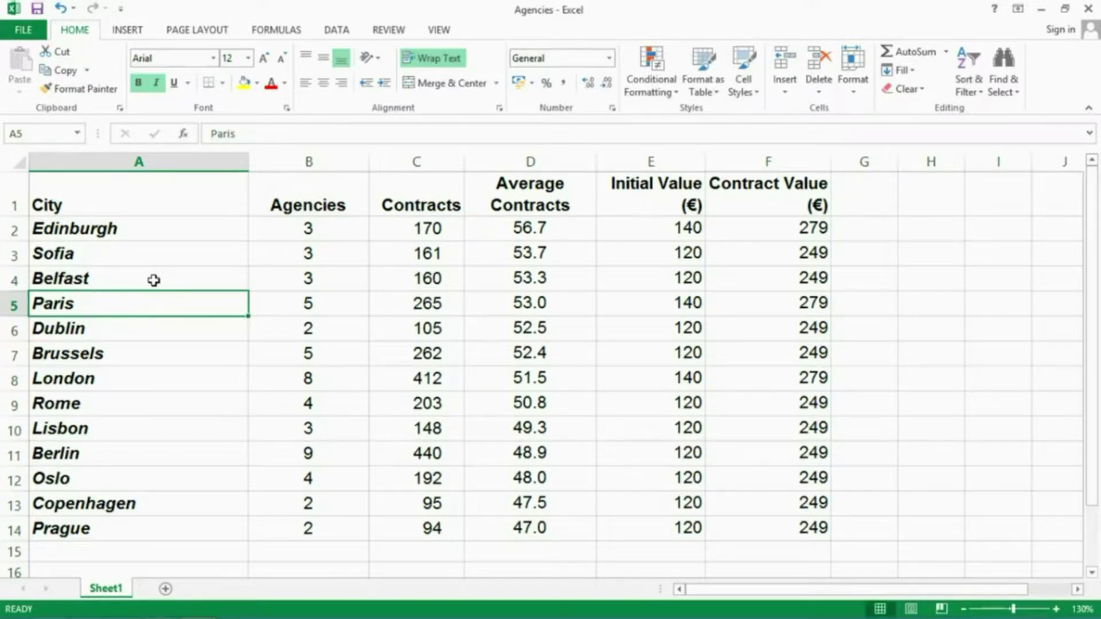
key("Right")
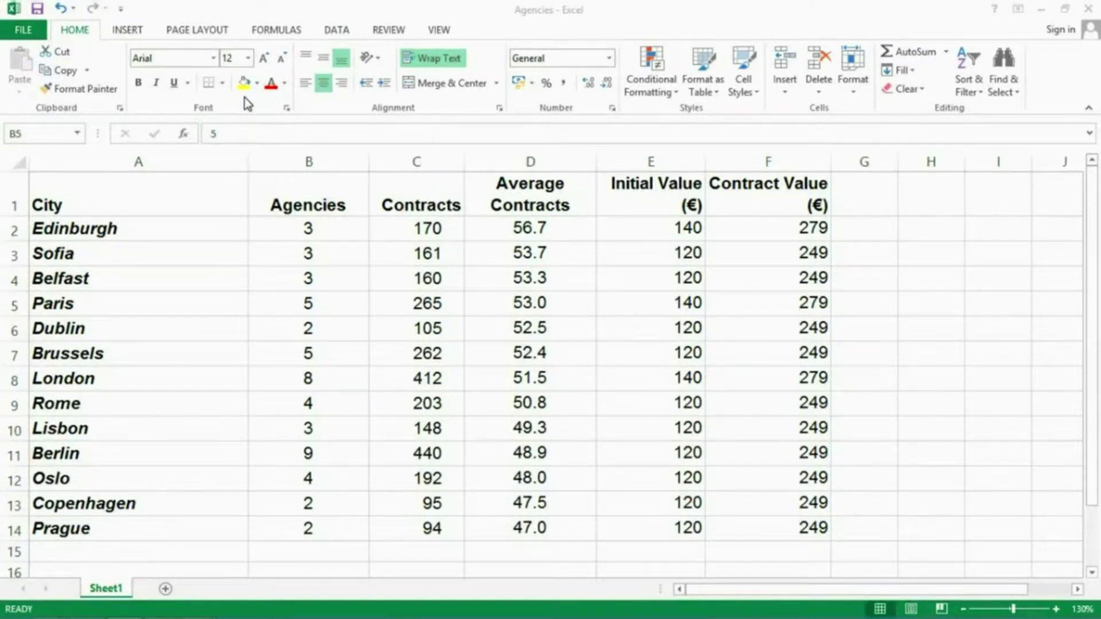
Step: Clear the contents of cell D2 twice, undoing the clearing each time
left_click(534, 230)
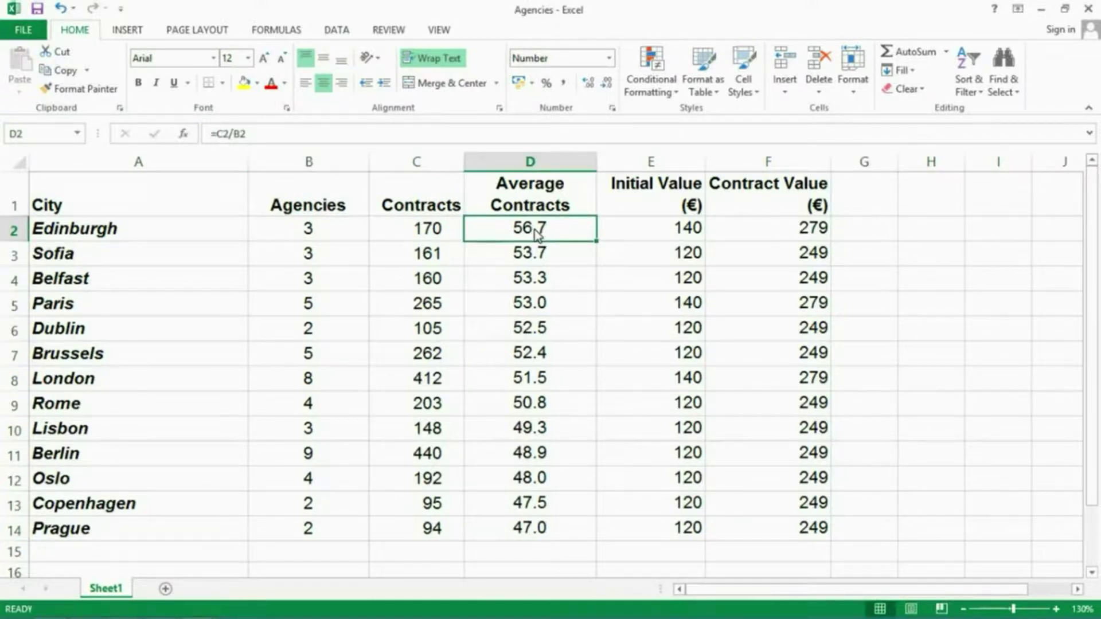
left_click(924, 88)
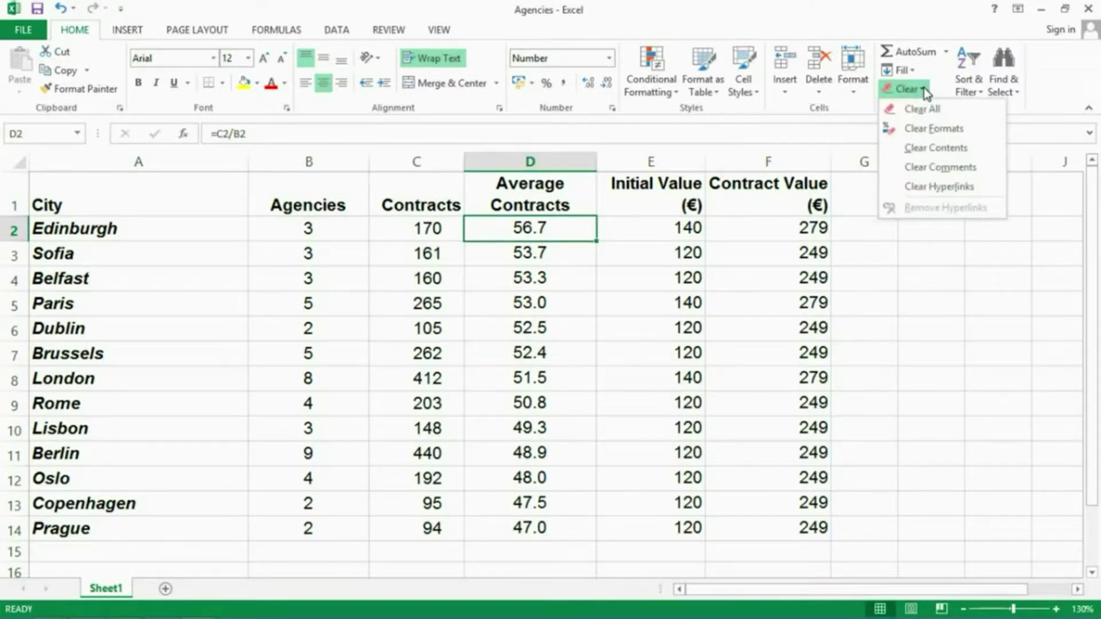
left_click(927, 150)
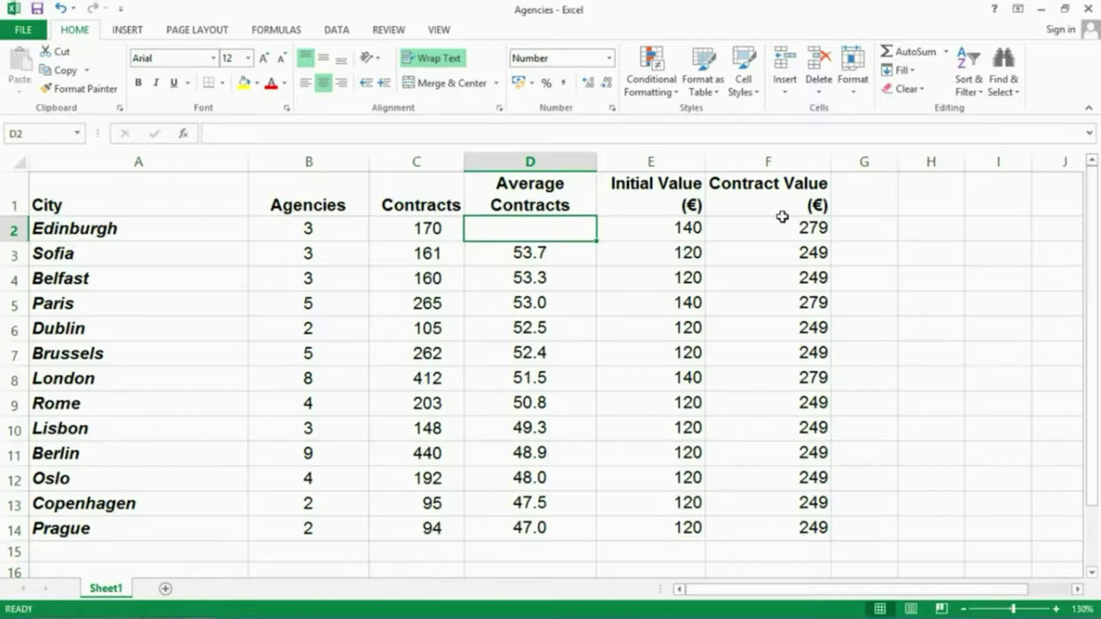
key("ctrl+z")
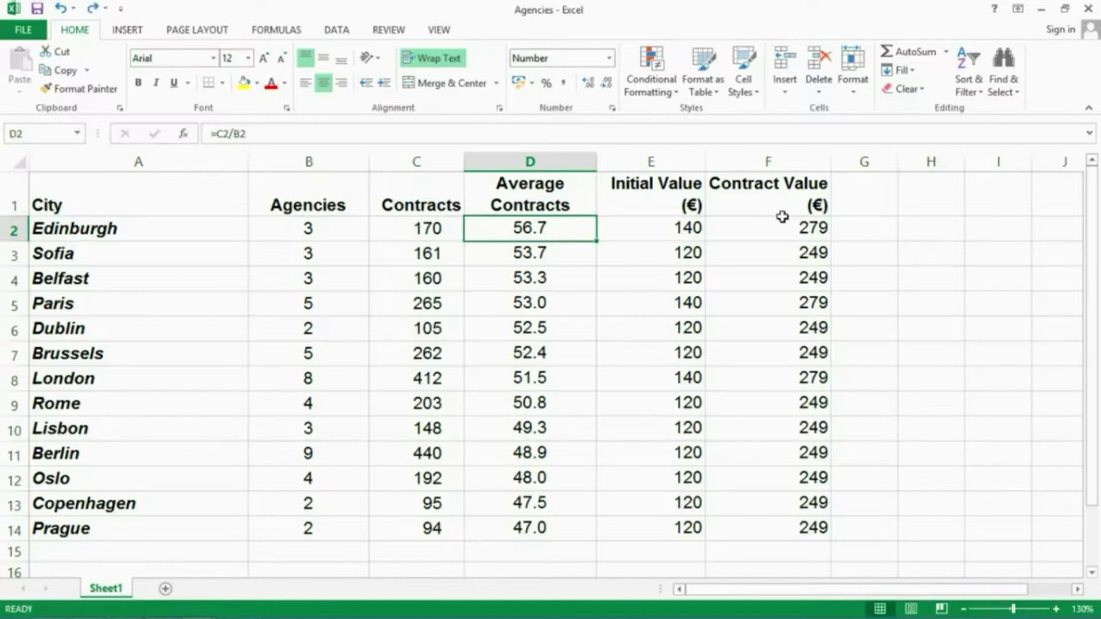
right_click(552, 227)
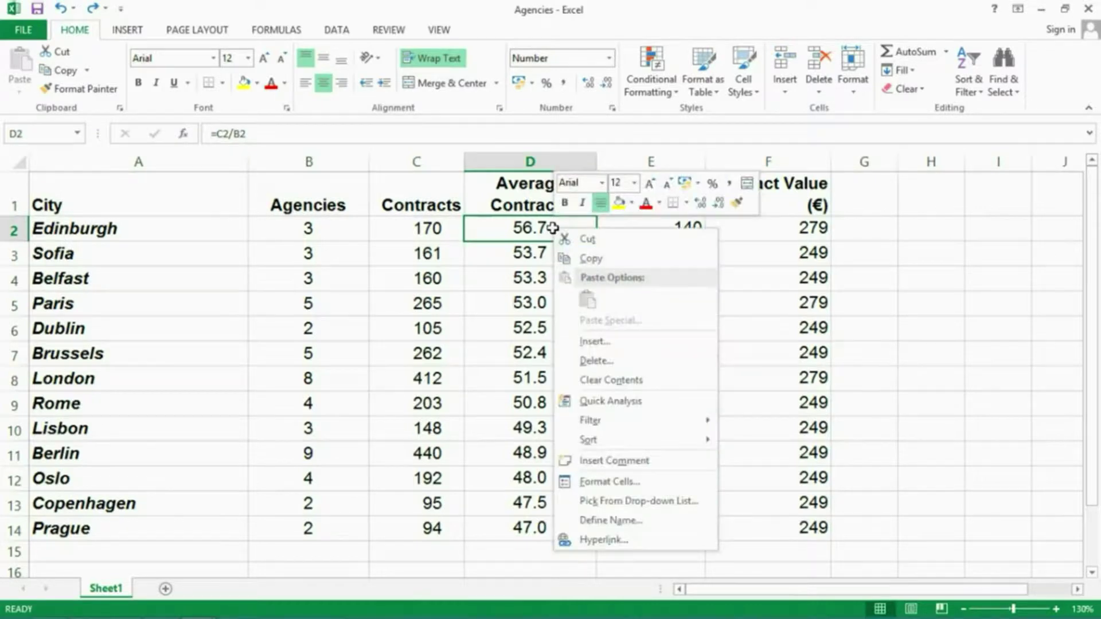
left_click(586, 380)
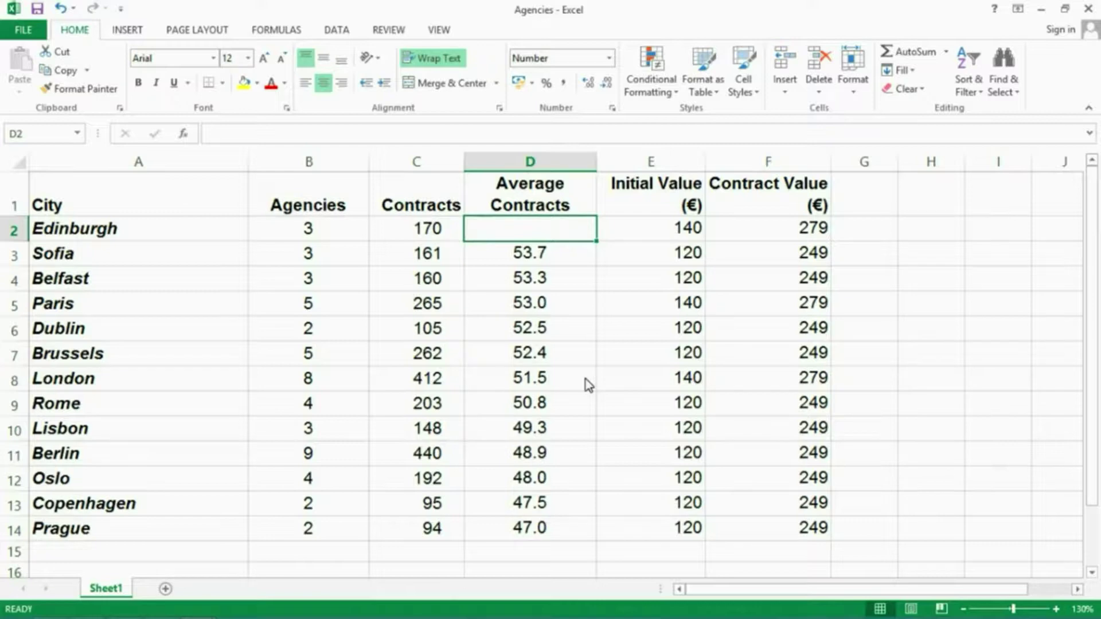
key("ctrl+z")
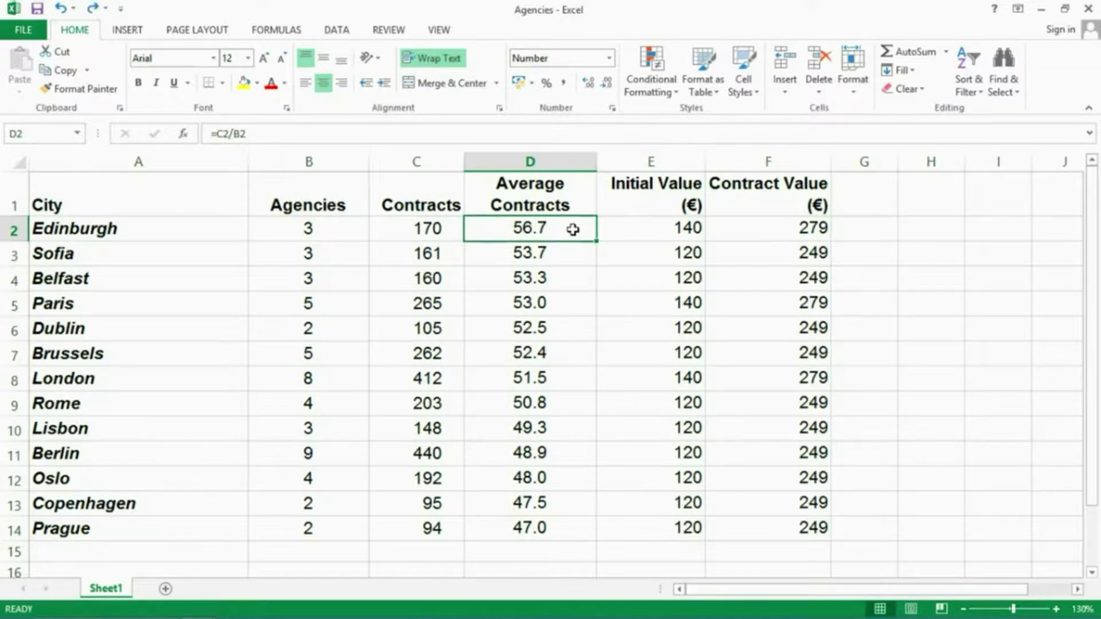
Step: Clear the contents of the Average Contracts range D2:D14 and undo the clearing
left_click_drag(573, 229, 568, 520)
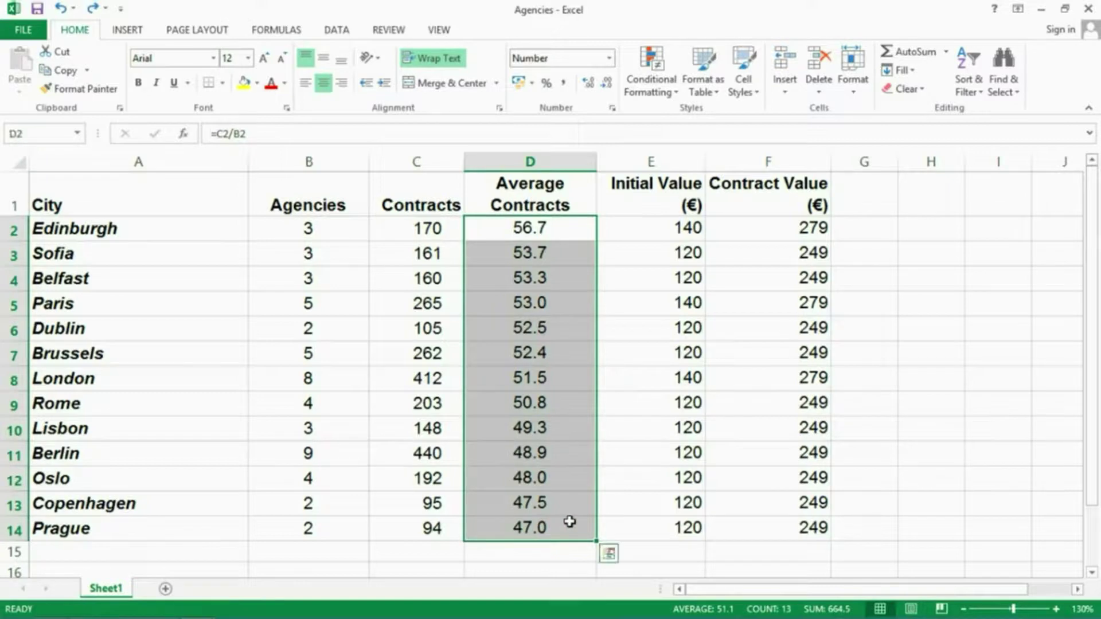
left_click(924, 91)
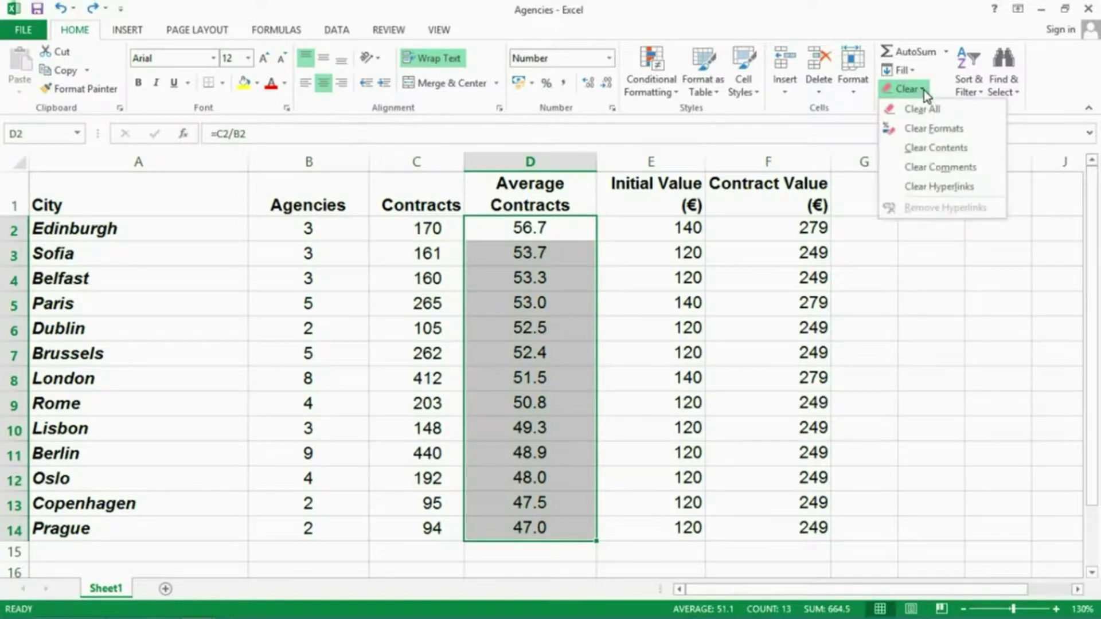
left_click(928, 150)
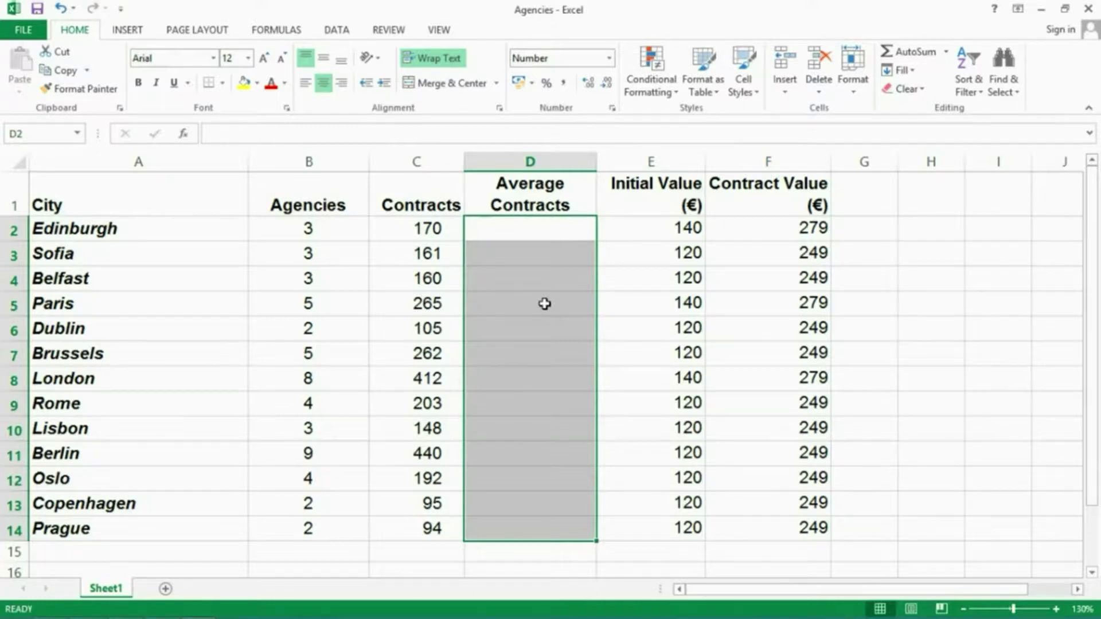
left_click(544, 304)
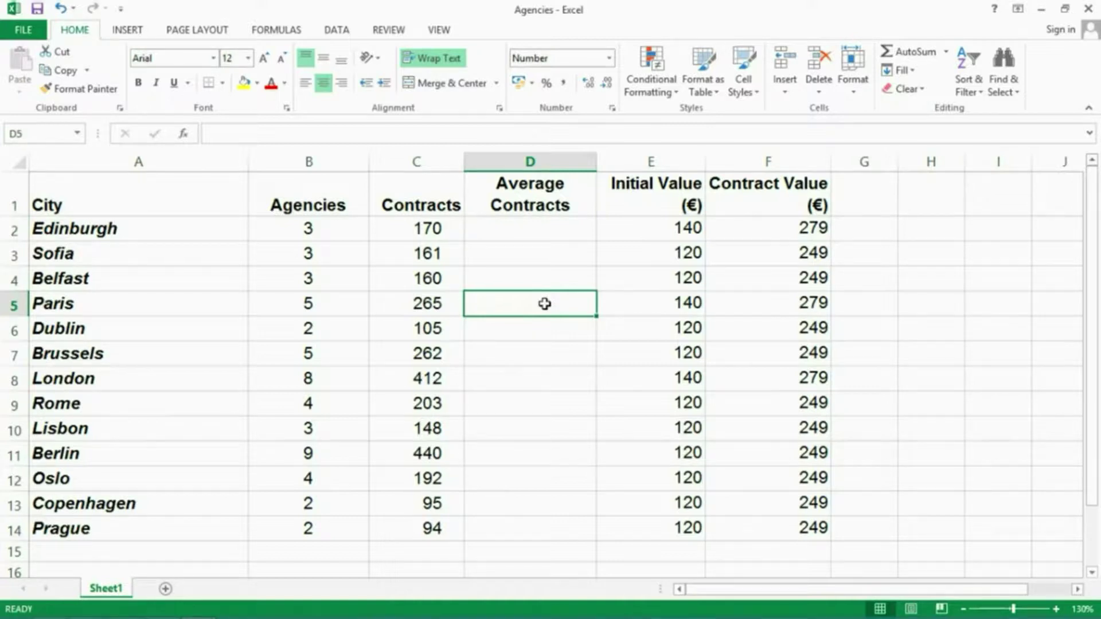
key("ctrl+z")
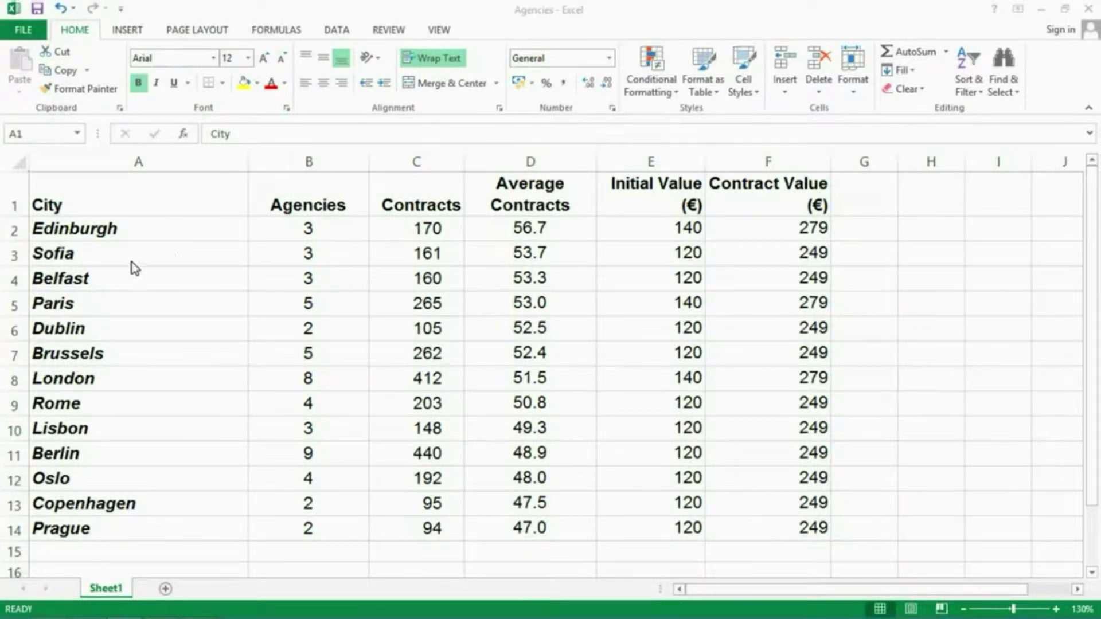
Step: Copy the Sofia cell A3 into cell H3 and undo the paste
left_click(67, 256)
left_click(69, 260)
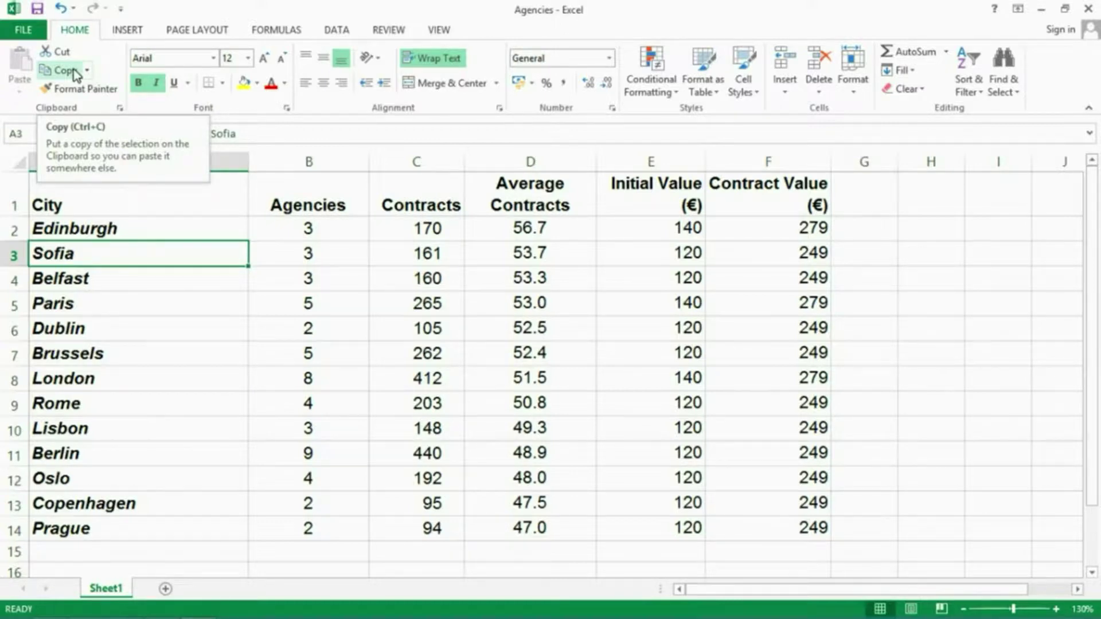
right_click(64, 259)
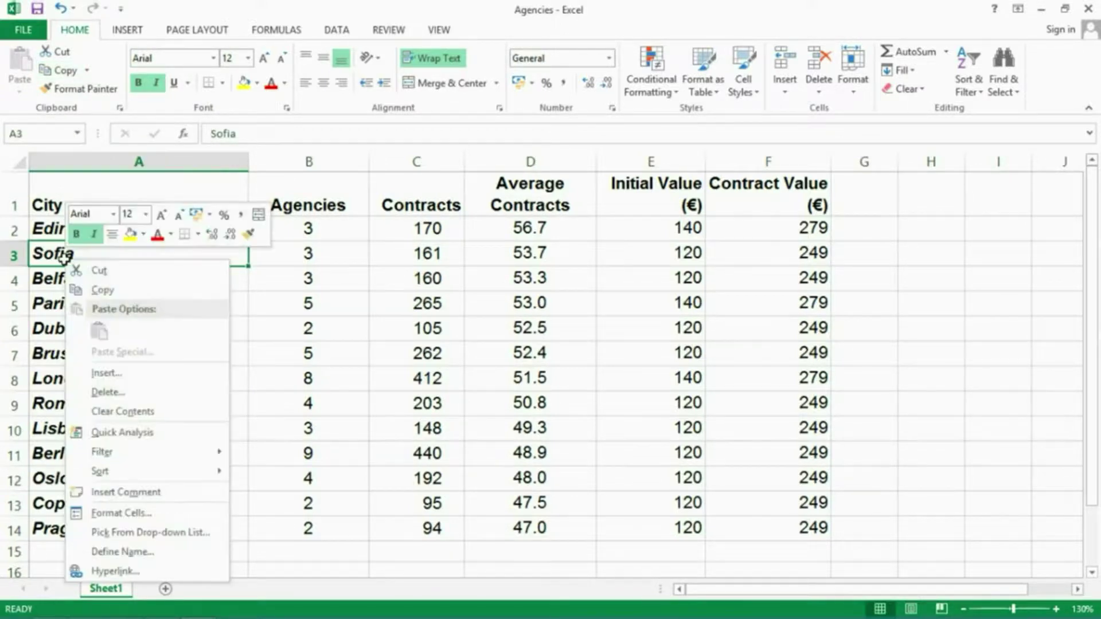
left_click(104, 290)
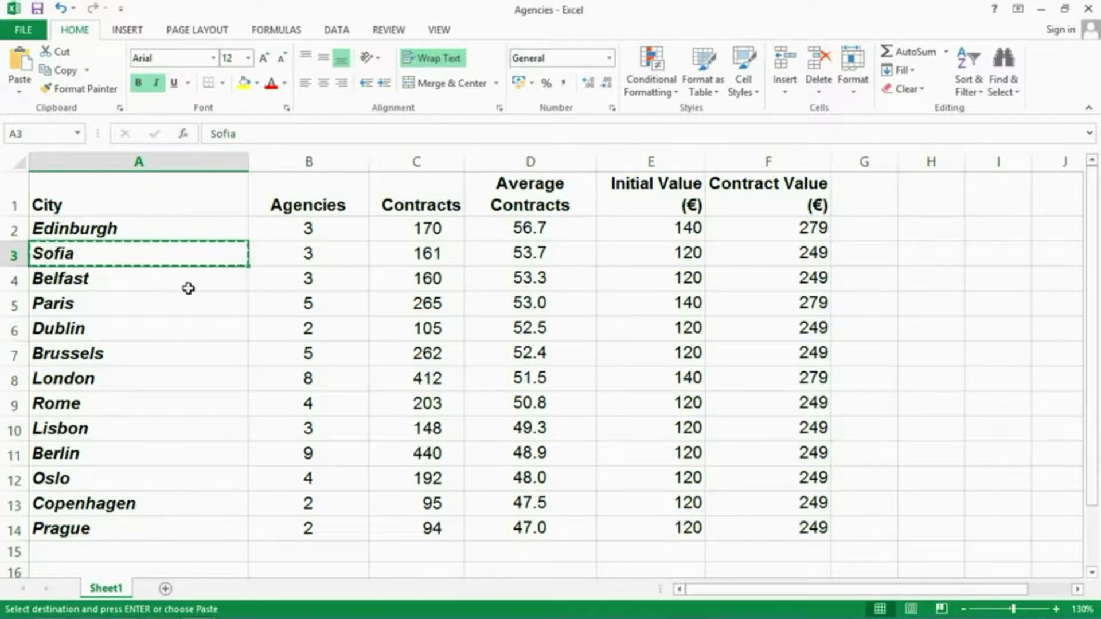
left_click(921, 249)
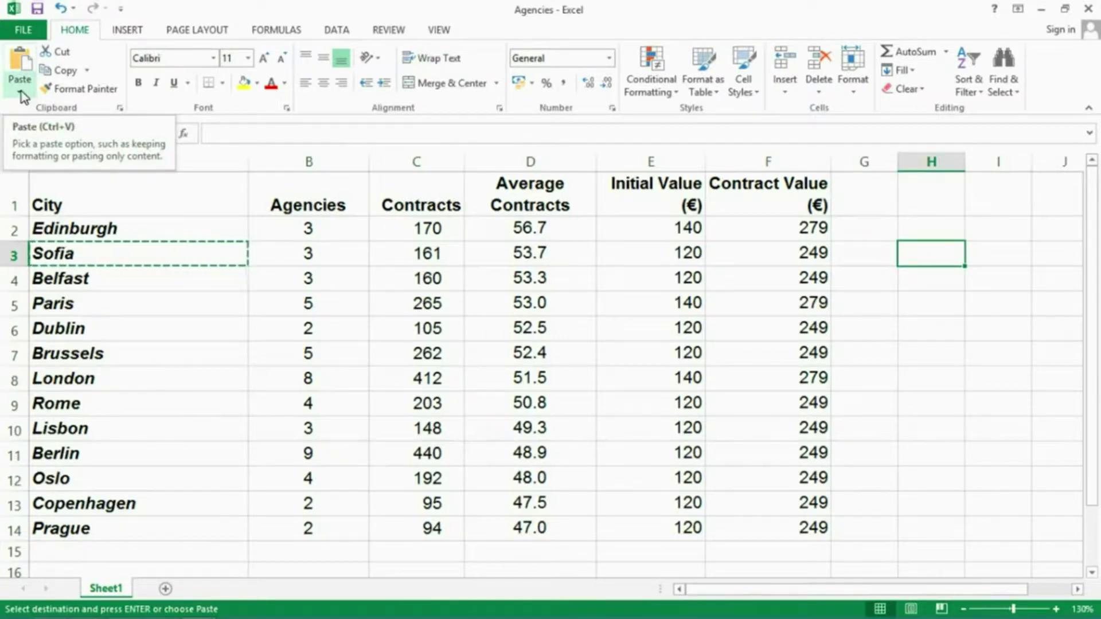
right_click(910, 253)
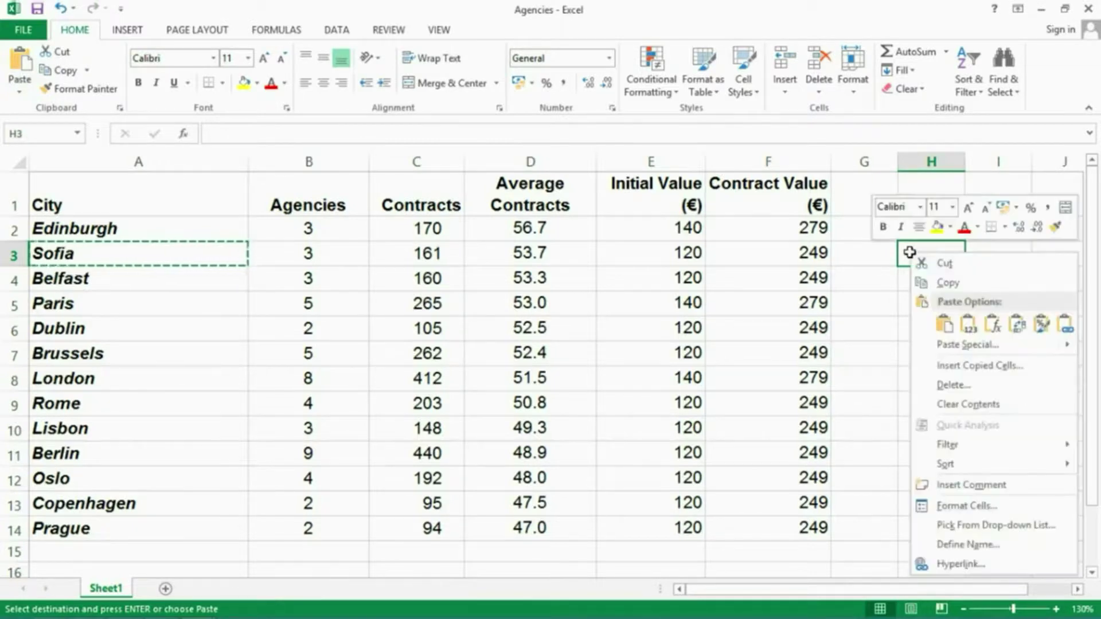
left_click(943, 326)
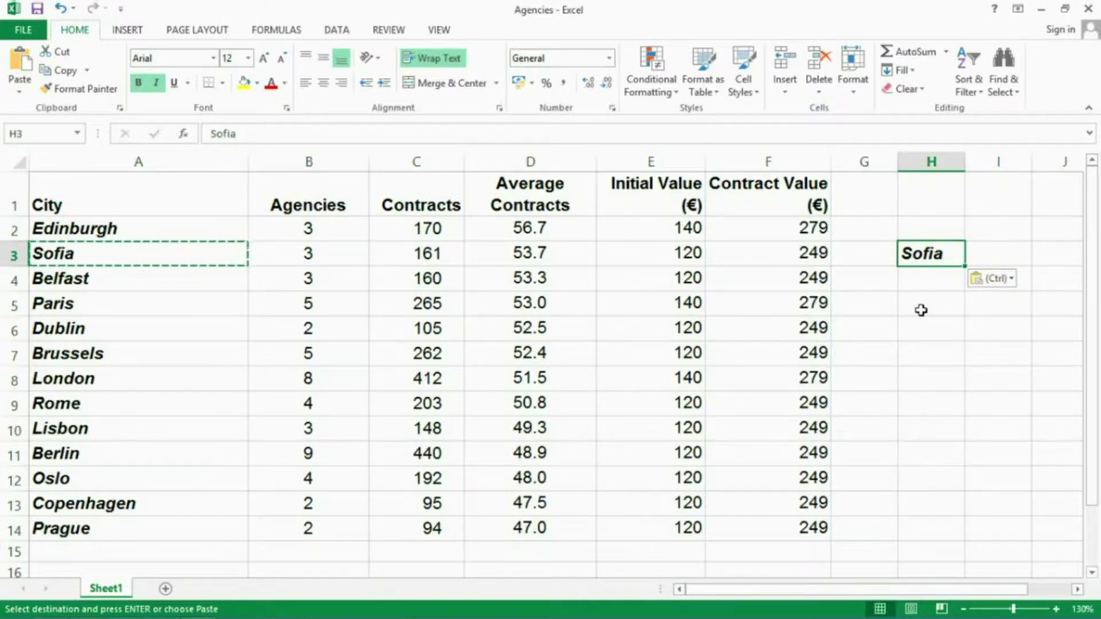
key("ctrl+z")
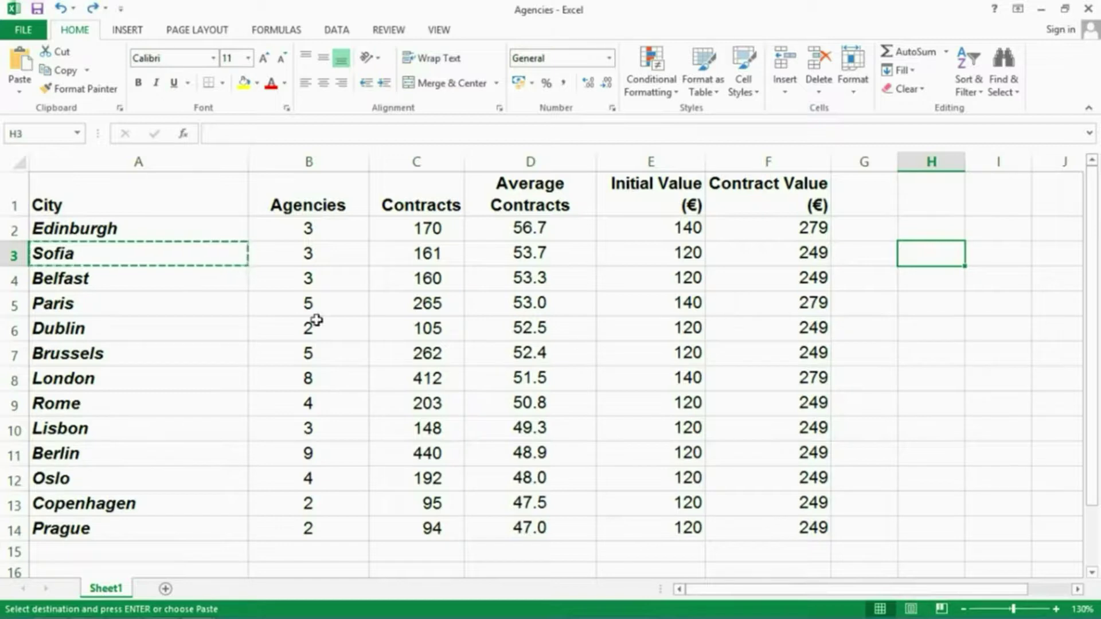
Step: Copy the city names in A2:A14 to the cells starting at H2 and widen column H to show the full names
left_click(152, 229)
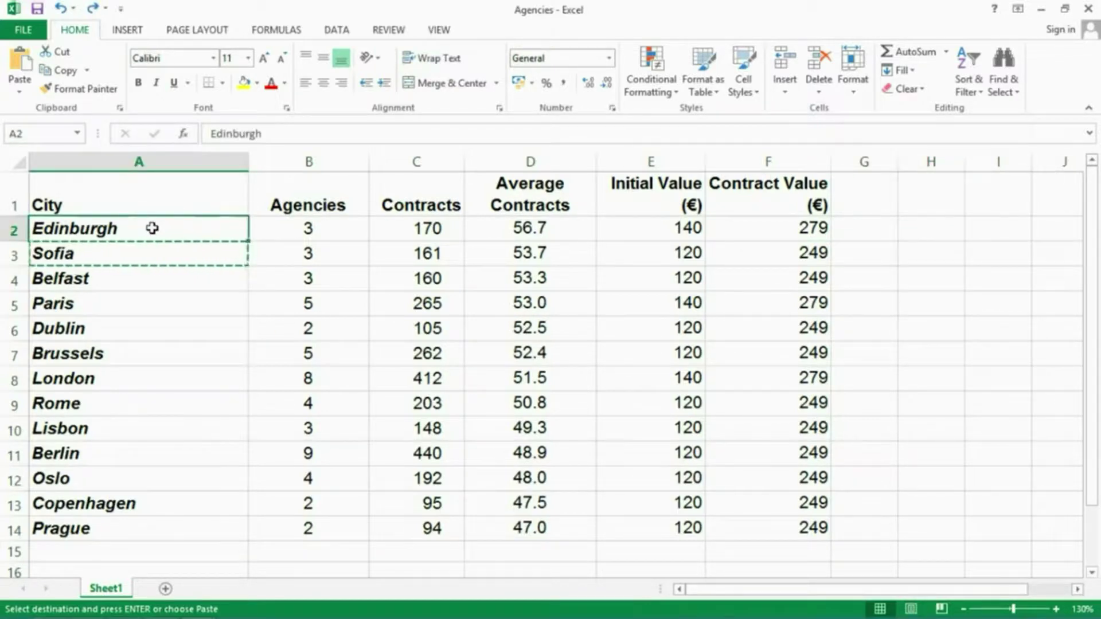
left_click_drag(152, 229, 142, 524)
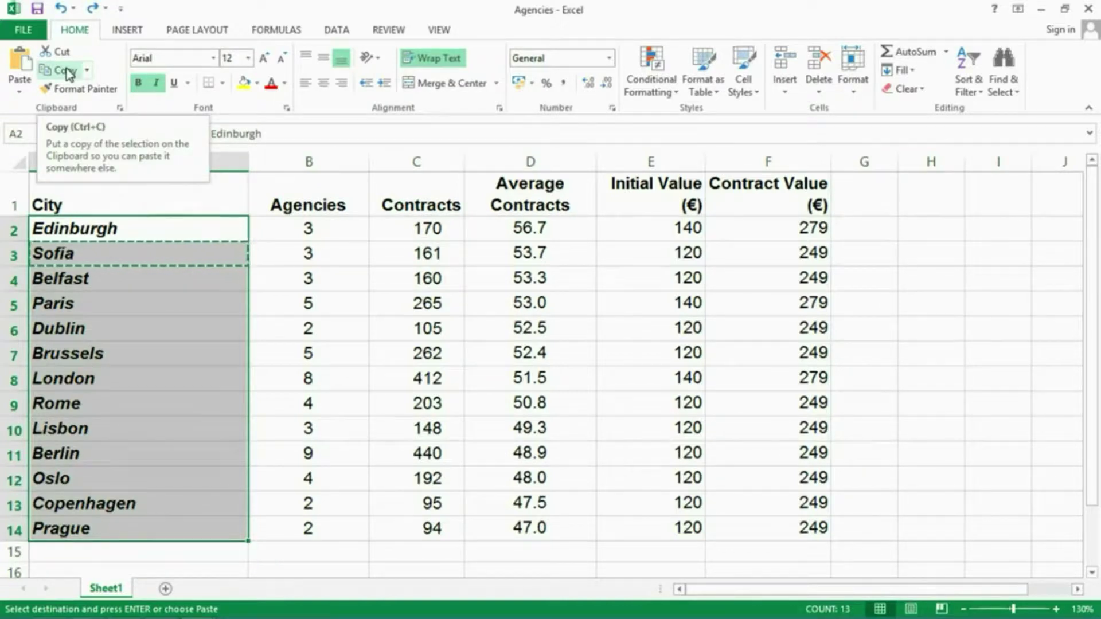
right_click(115, 334)
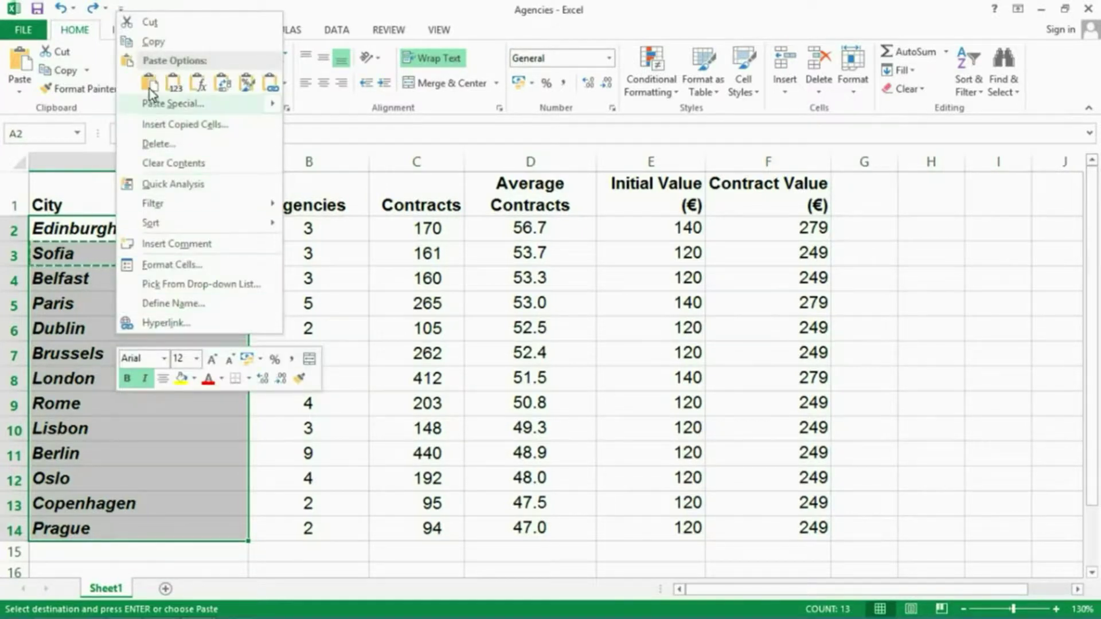
left_click(156, 44)
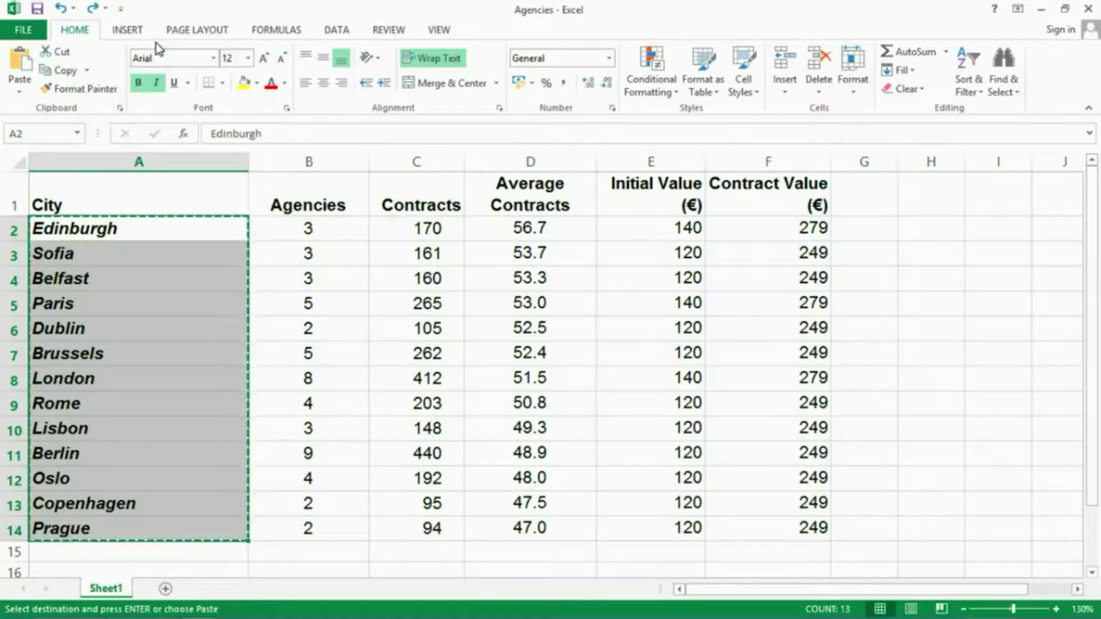
left_click(926, 230)
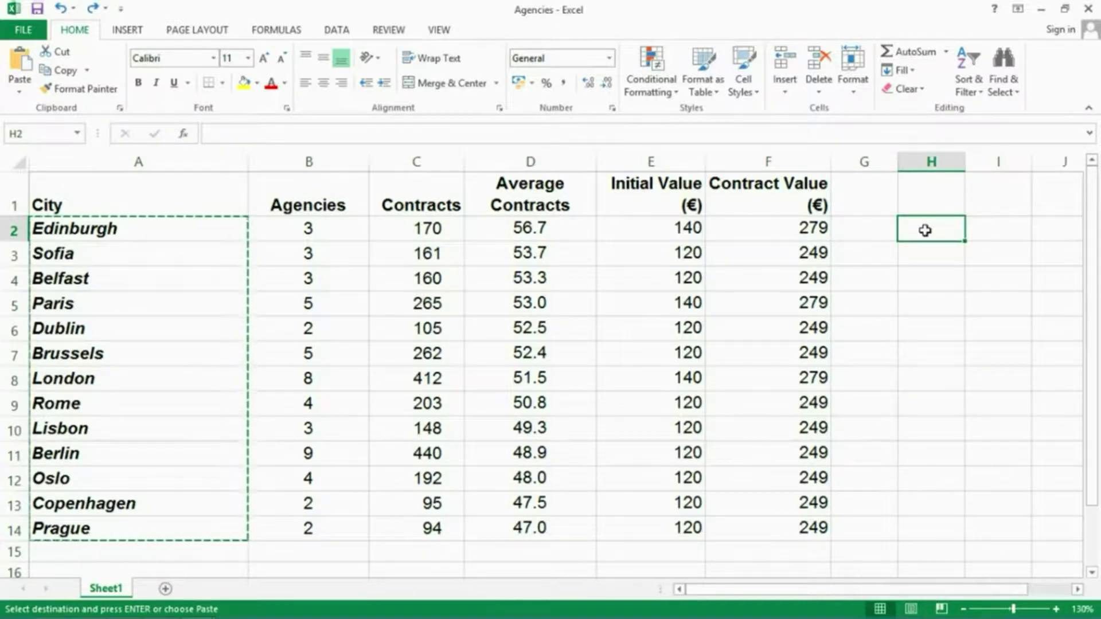
right_click(925, 231)
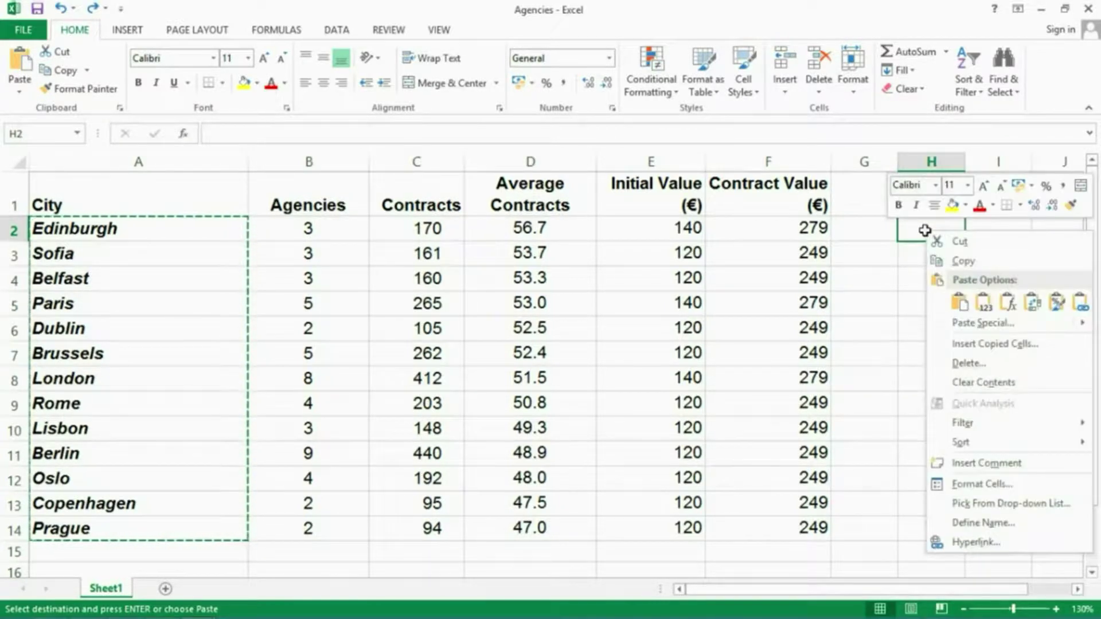
left_click(959, 302)
left_click(966, 307)
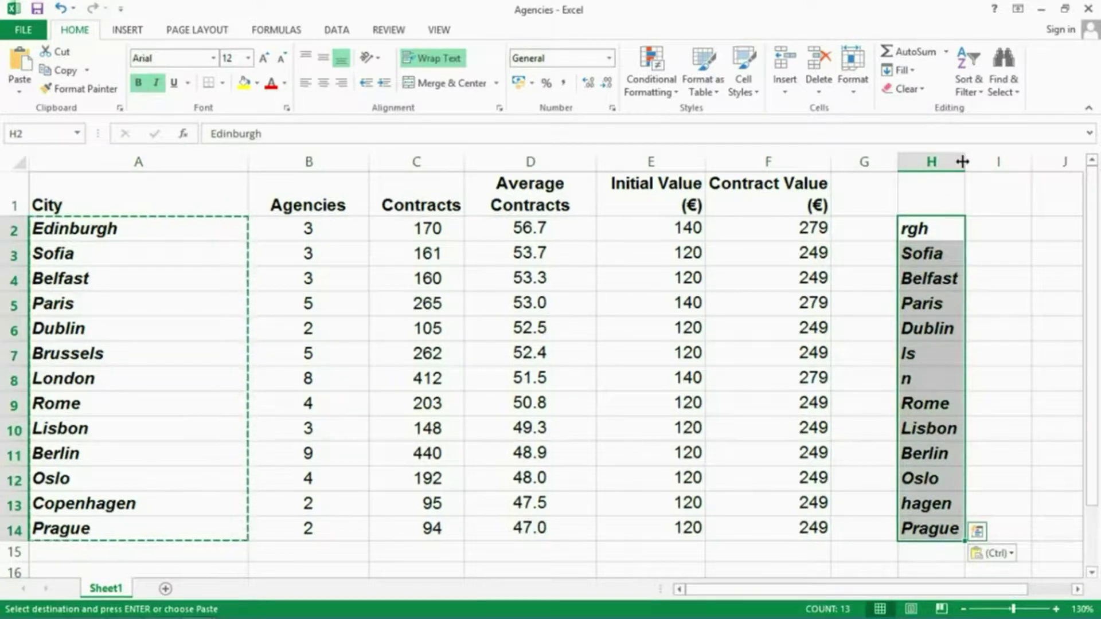
left_click_drag(964, 162, 1083, 159)
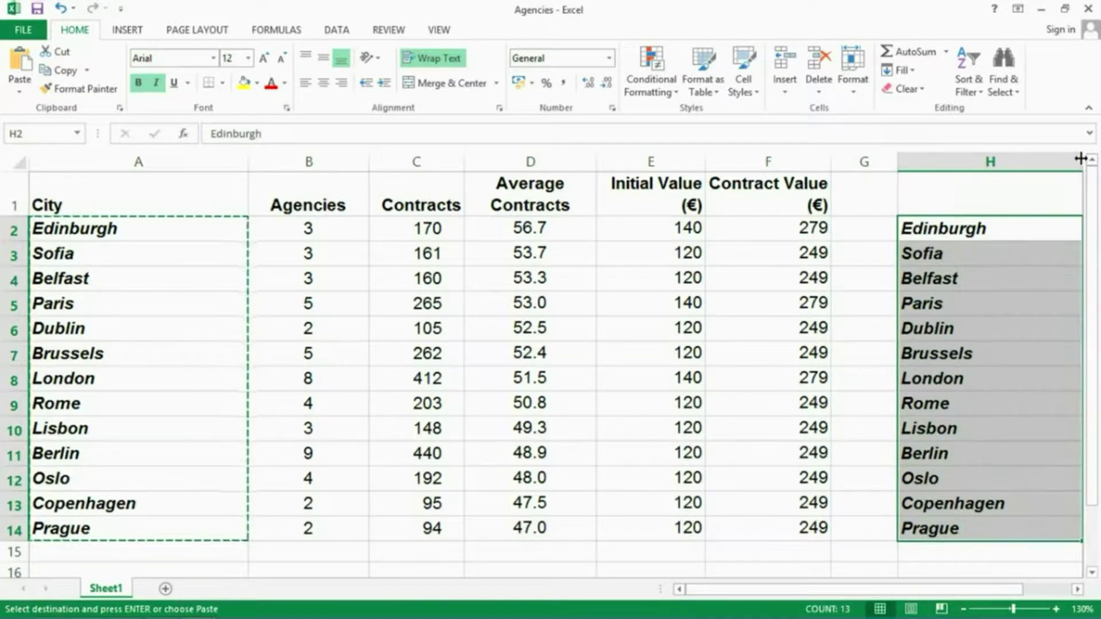
left_click(954, 354)
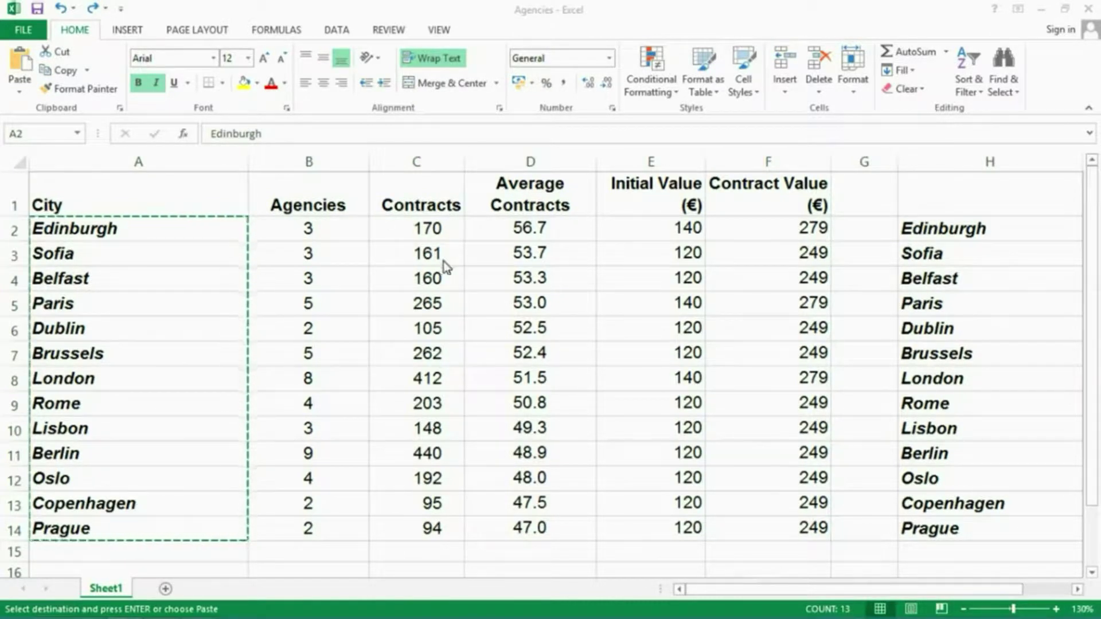
Step: Zoom the sheet out to 110%, copy the entire header row 1 into row 16, and undo the paste
left_click(964, 609)
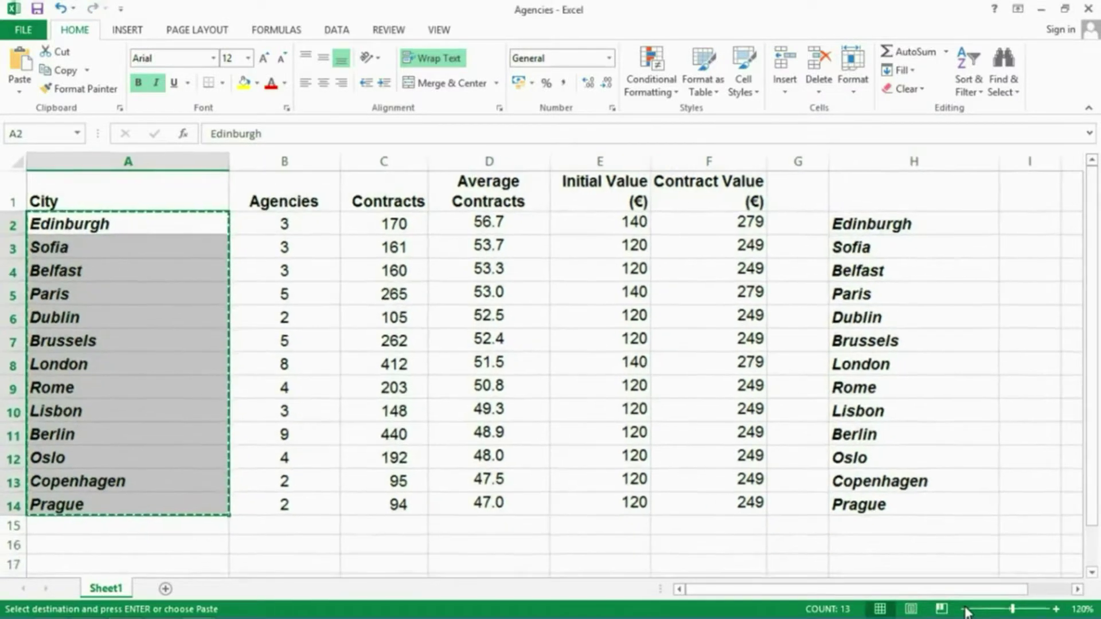
left_click(964, 609)
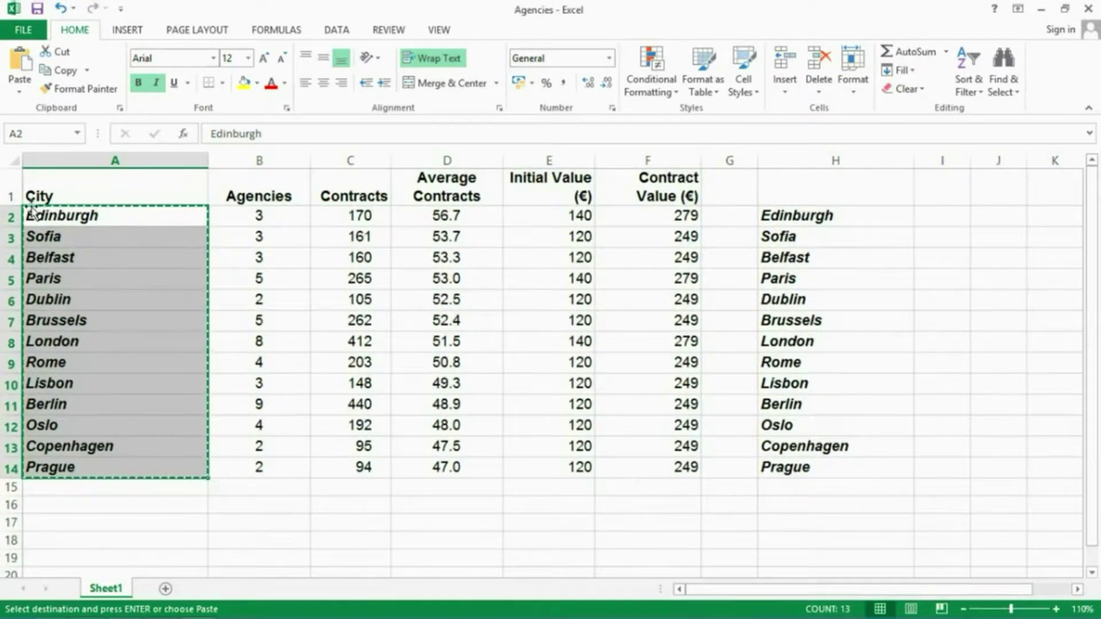
left_click(10, 187)
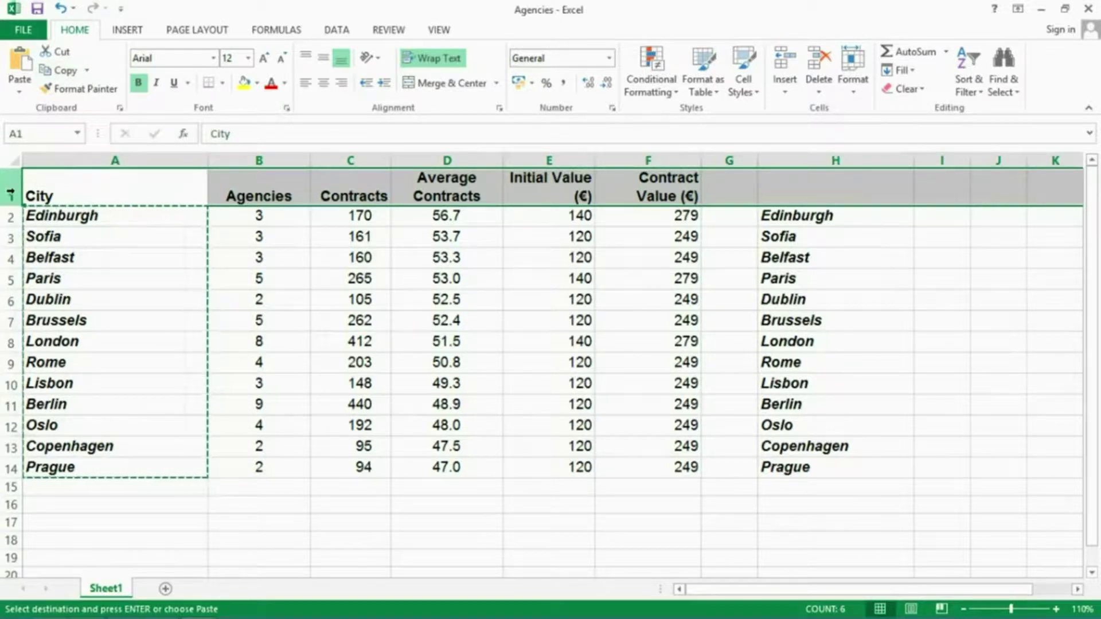
right_click(10, 193)
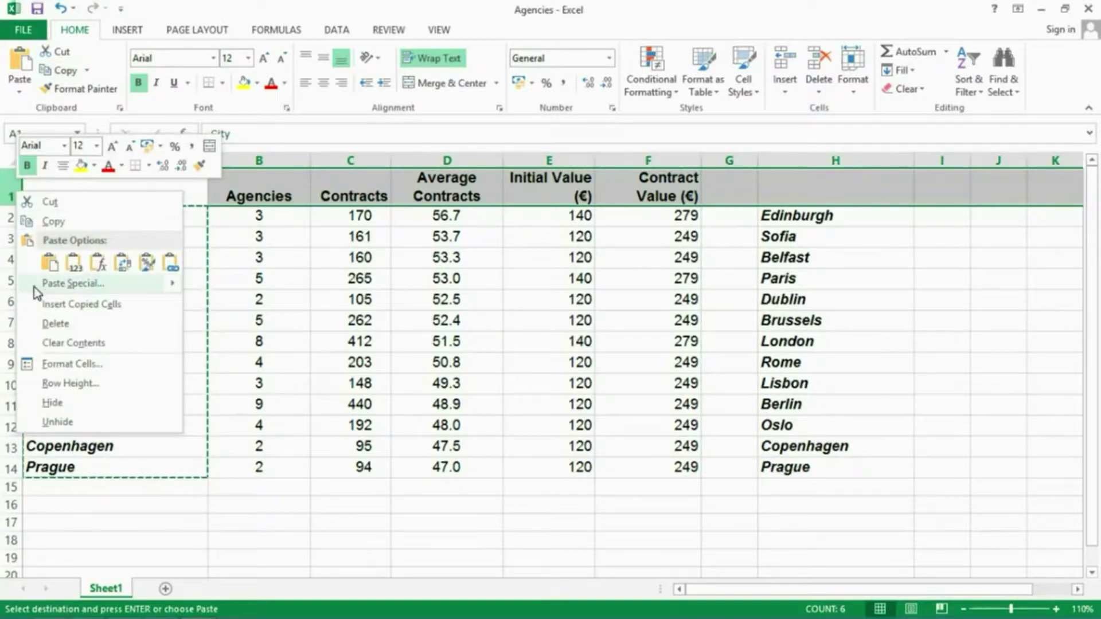
left_click(52, 222)
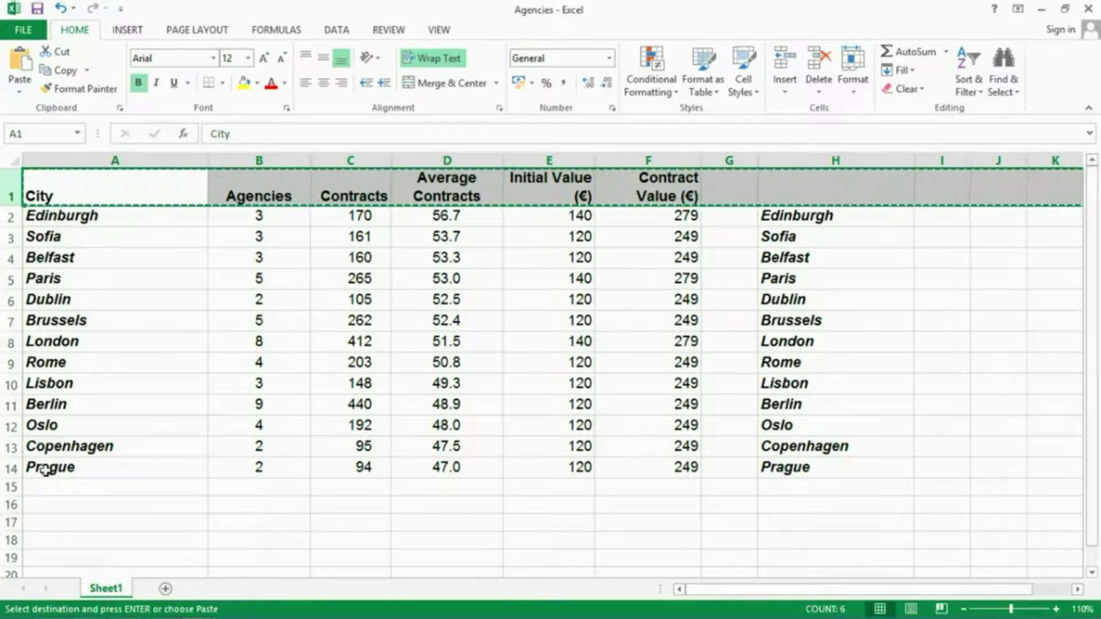
left_click(12, 505)
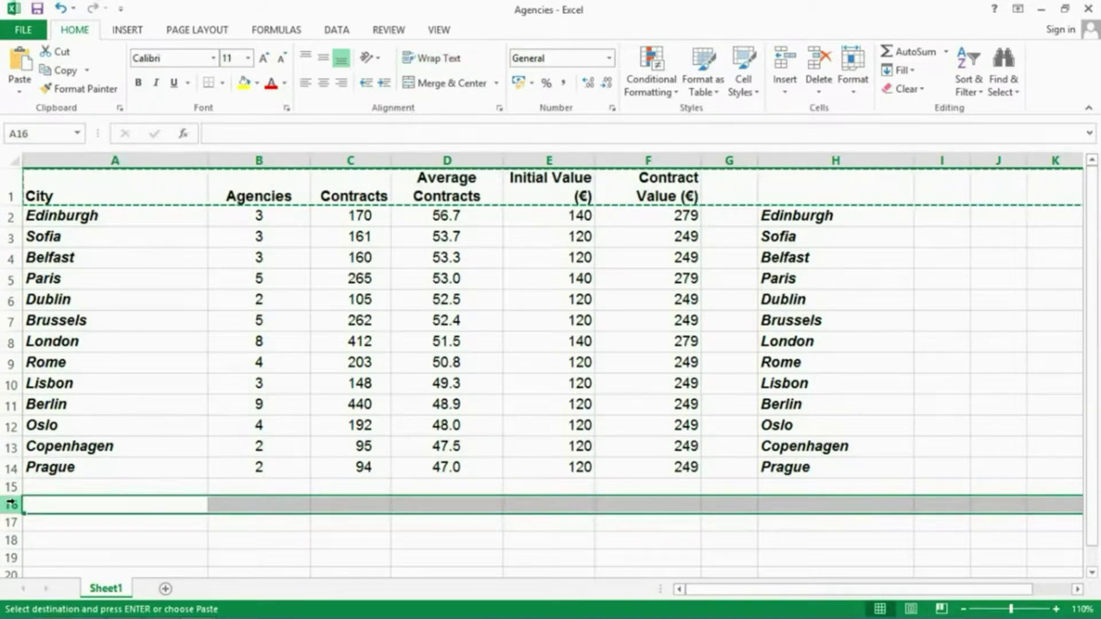
left_click(21, 75)
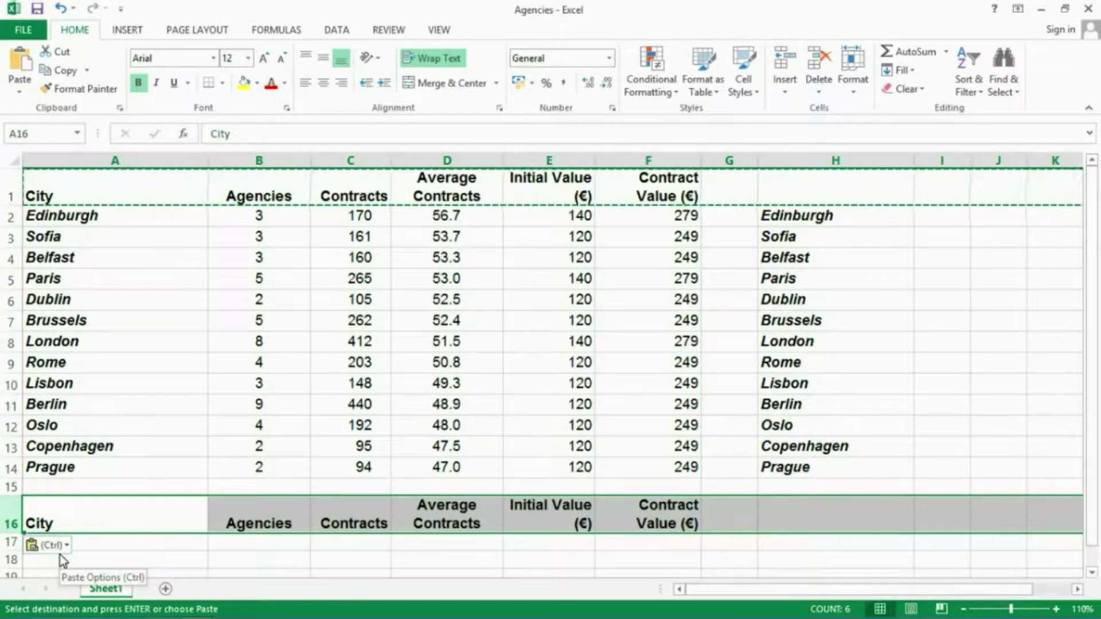
left_click(88, 545)
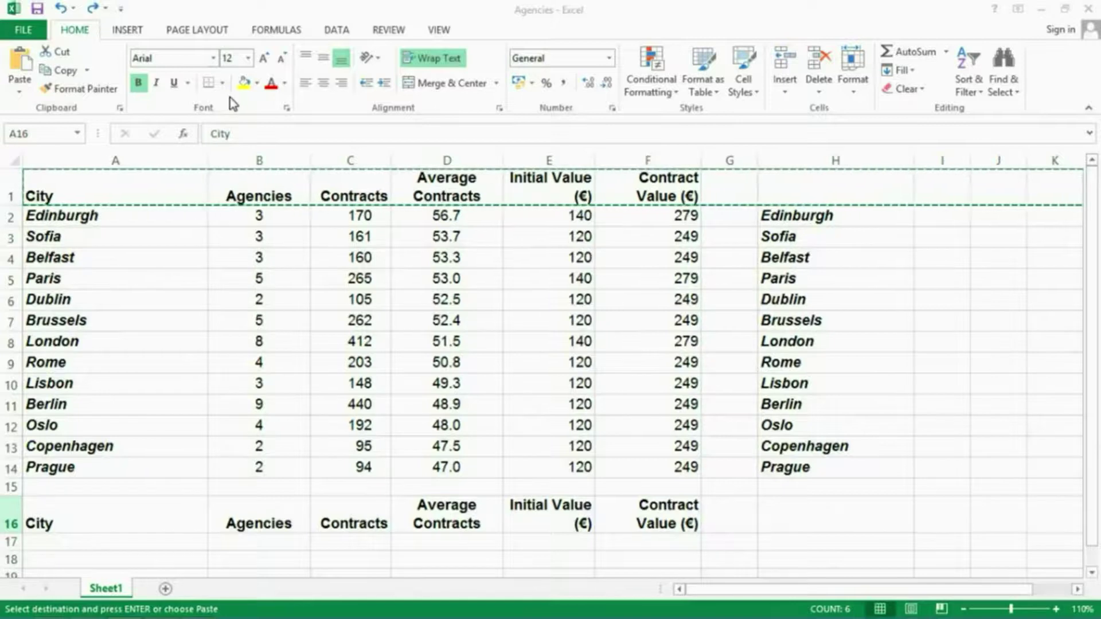
left_click(62, 10)
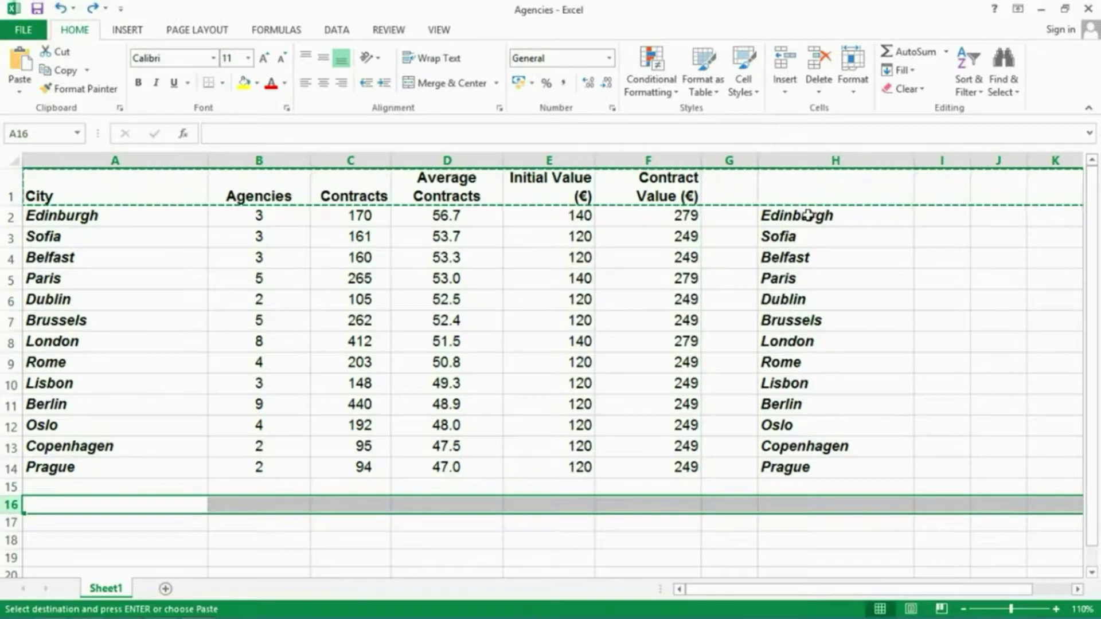
Step: Clear the copied city names from the range H2:H14
left_click_drag(808, 215, 833, 467)
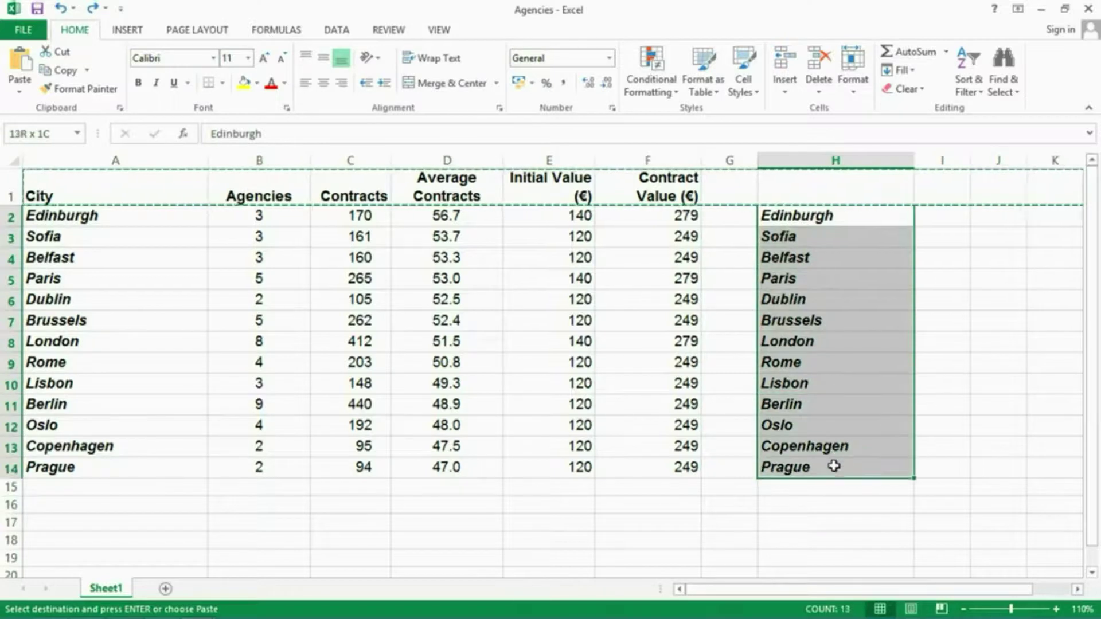
key("ctrl+v")
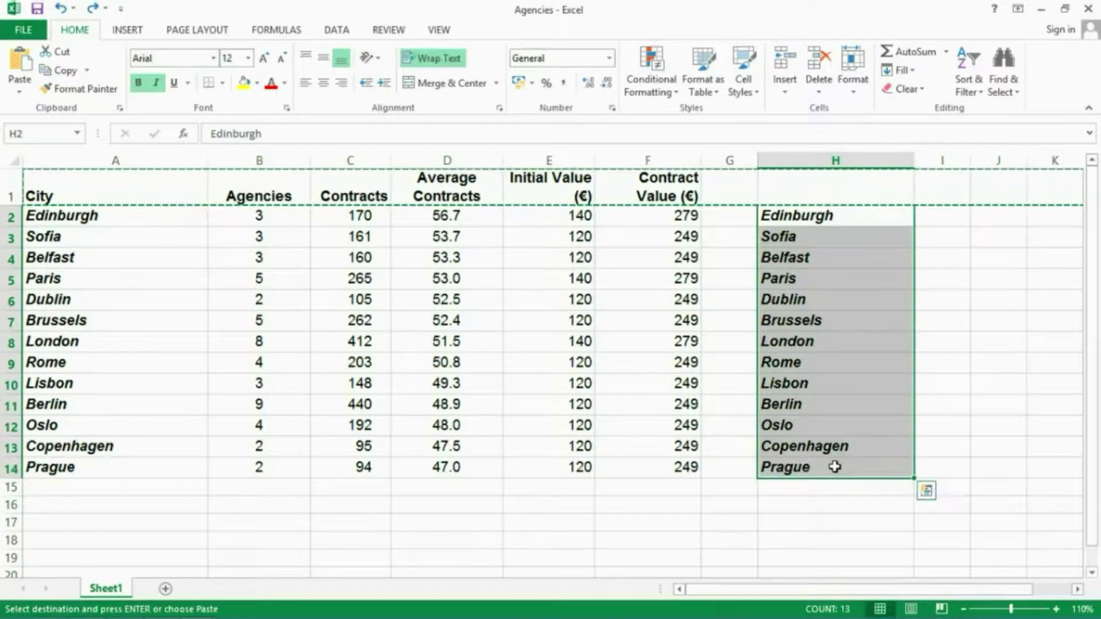
right_click(835, 398)
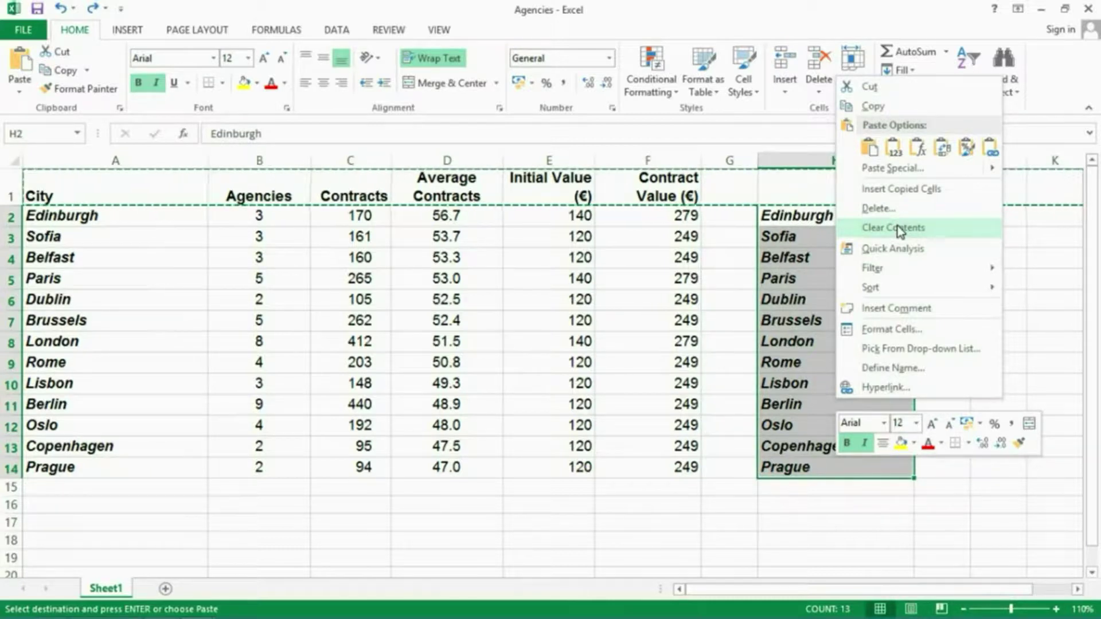
left_click(800, 1)
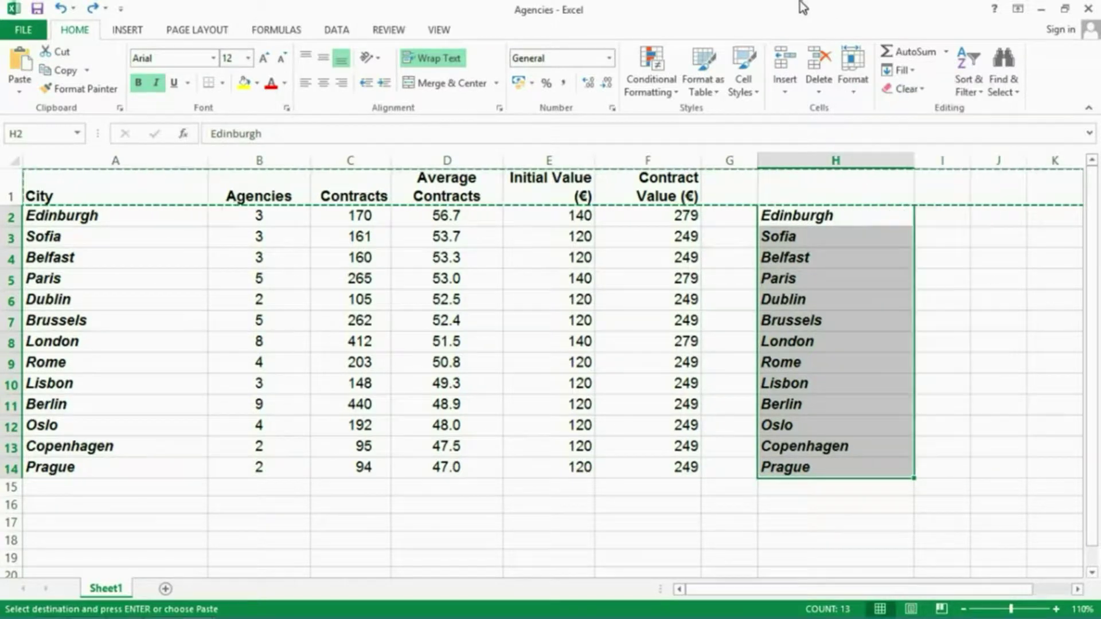
left_click(922, 91)
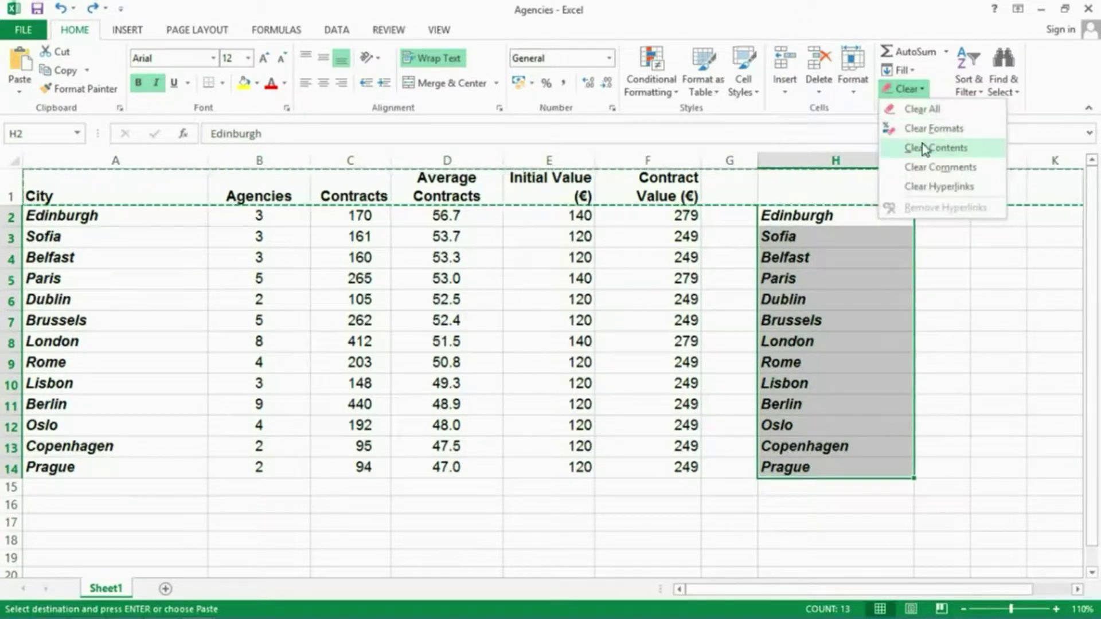
left_click(845, 7)
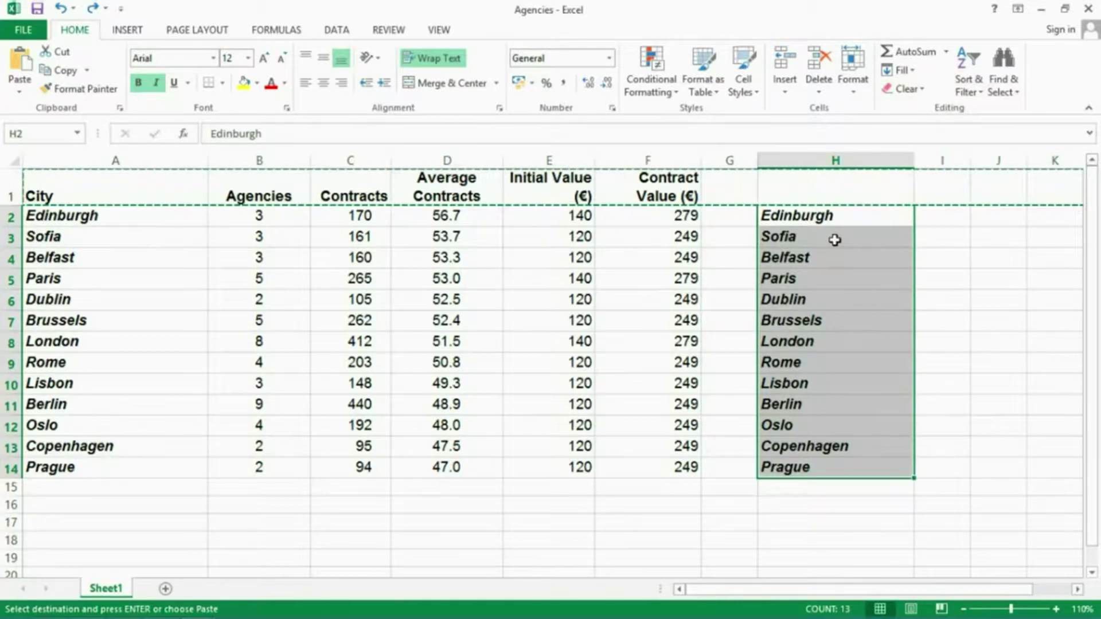
key("Delete")
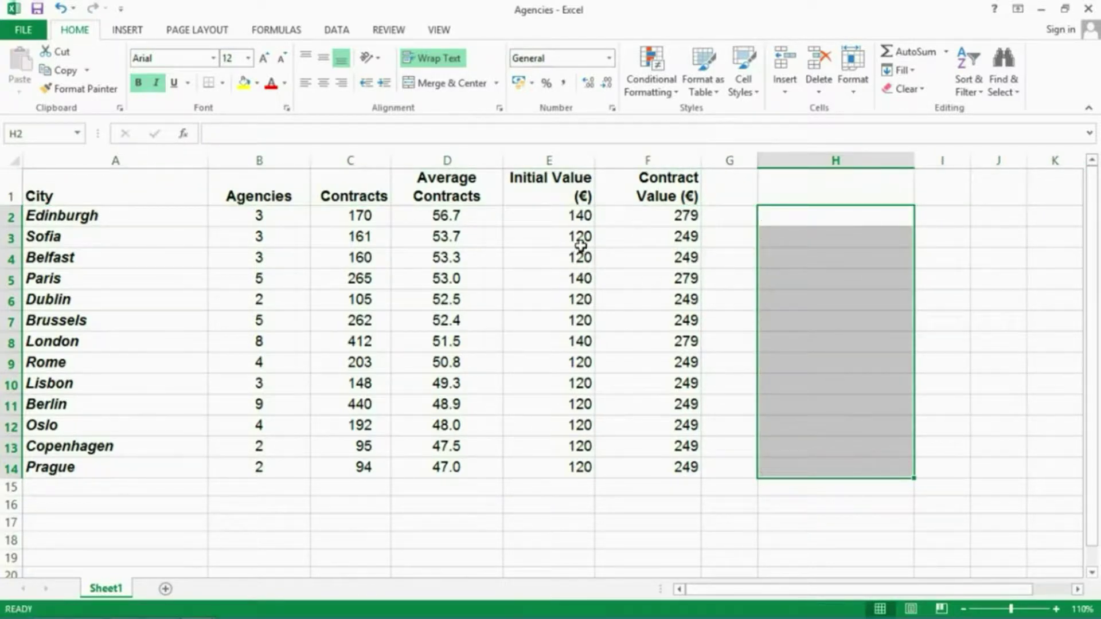
Step: Cut the entire Initial Value column E and paste it into column H
left_click(557, 155)
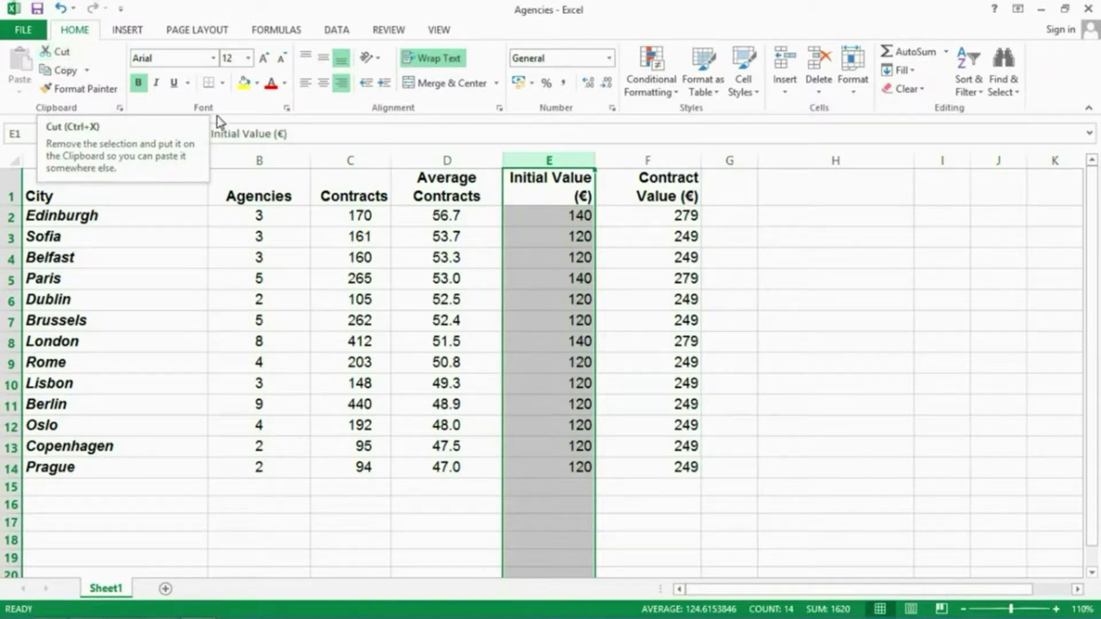
right_click(533, 195)
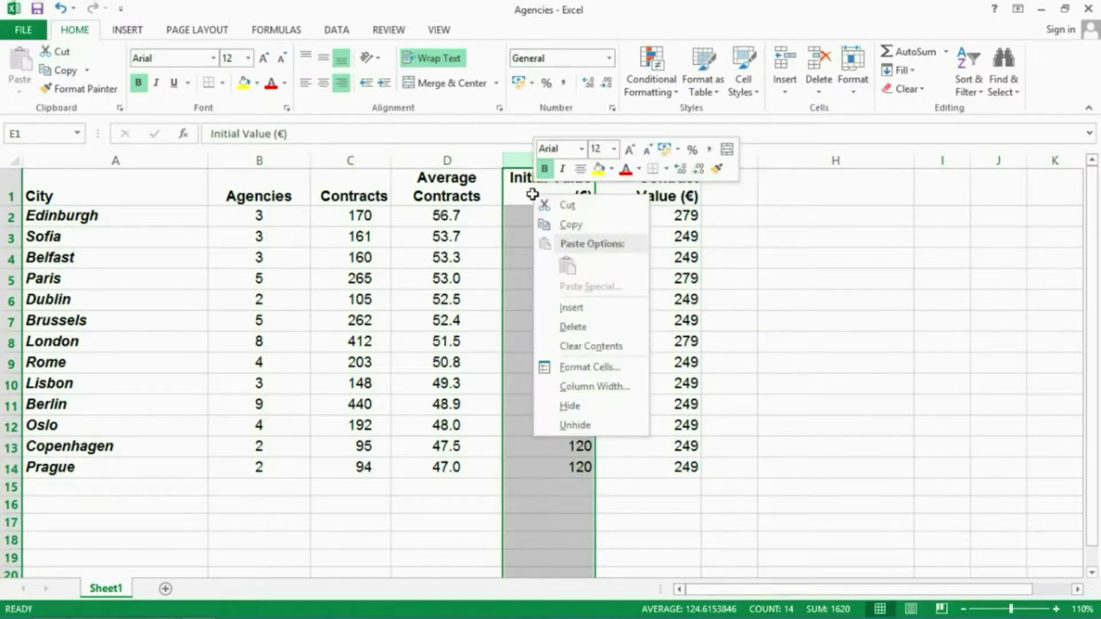
left_click(570, 206)
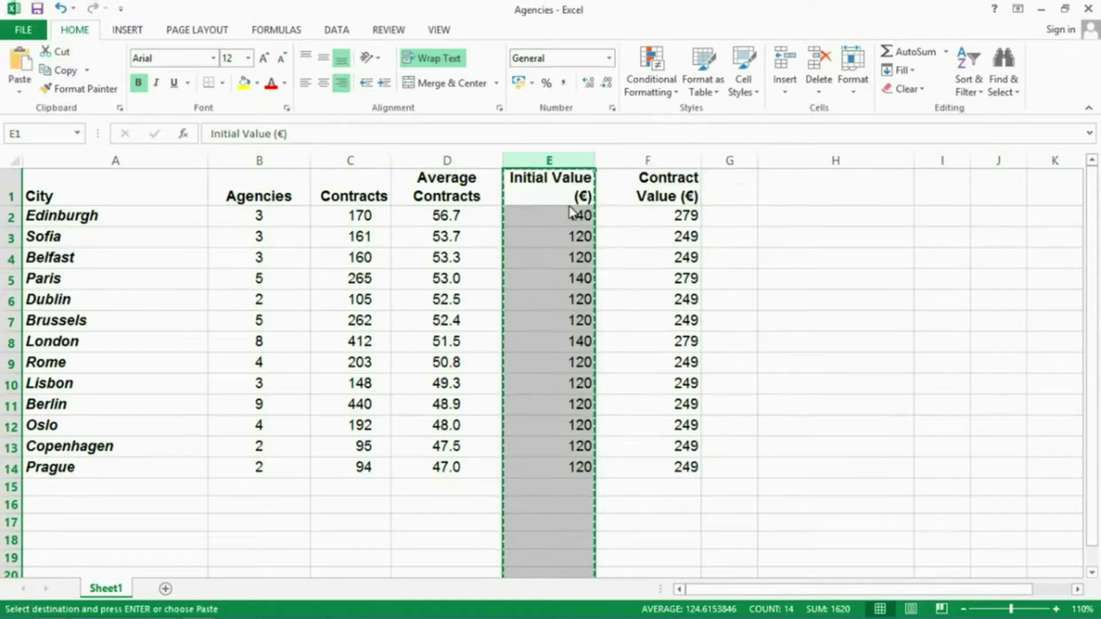
left_click(826, 156)
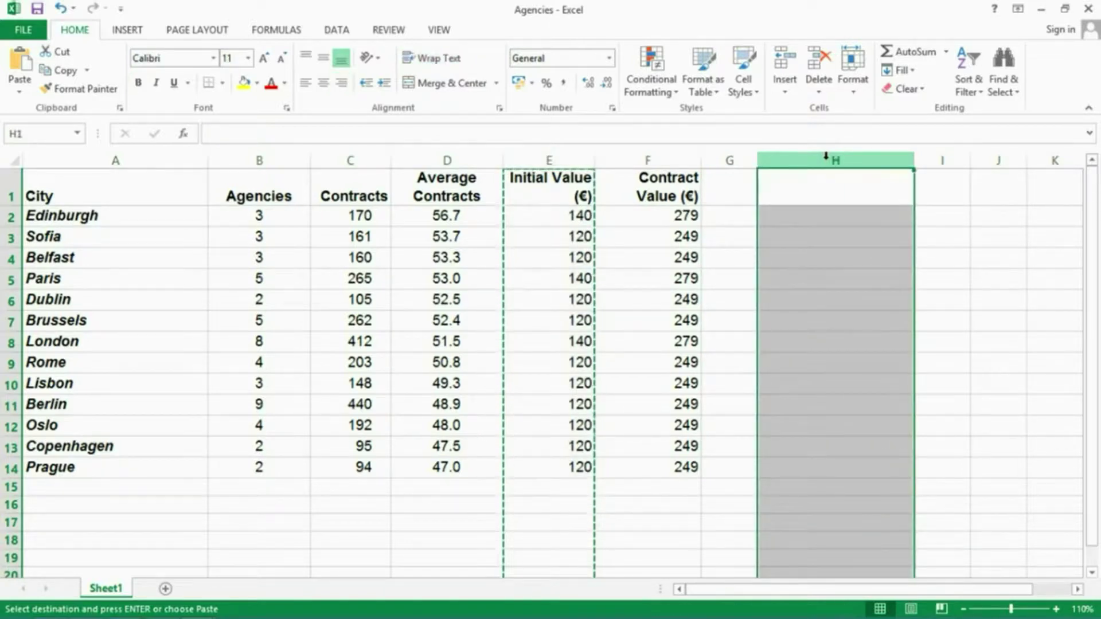
right_click(826, 156)
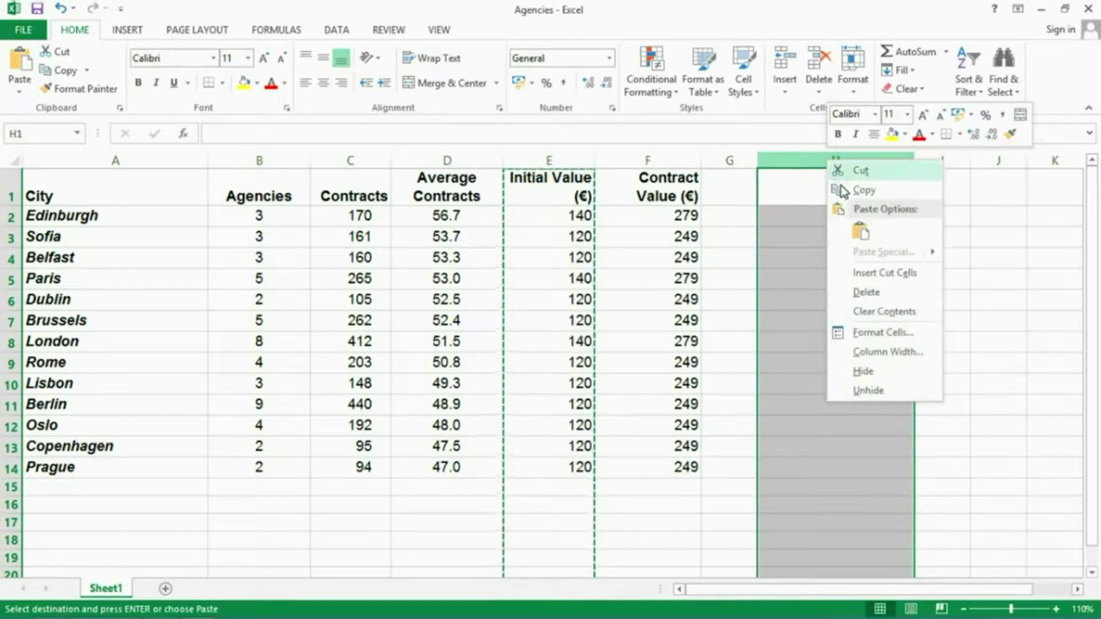
left_click(860, 232)
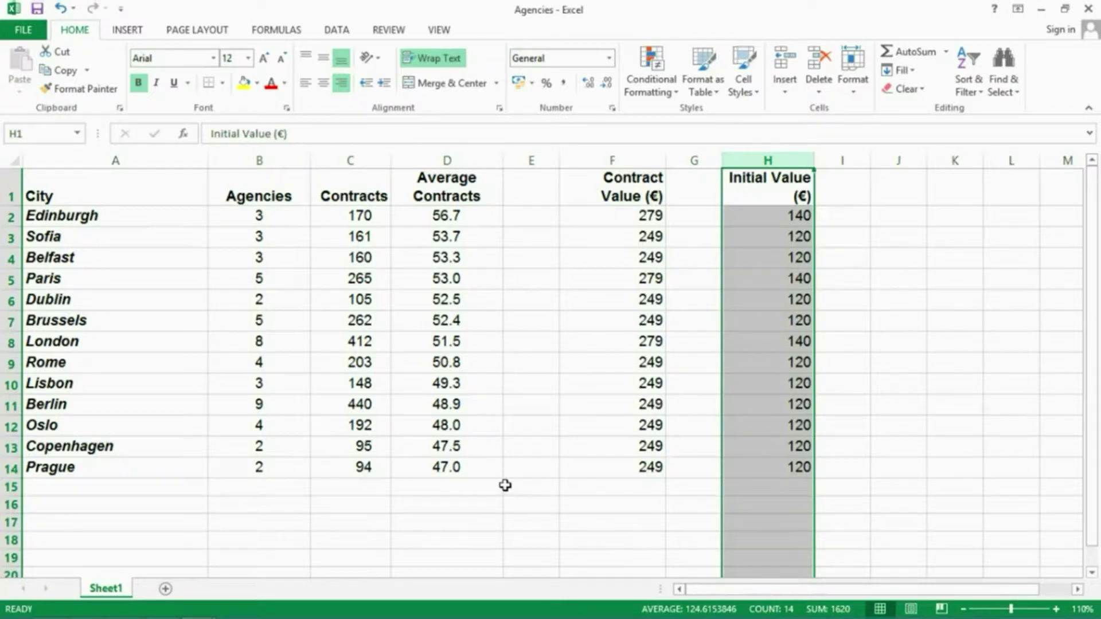
left_click(533, 472)
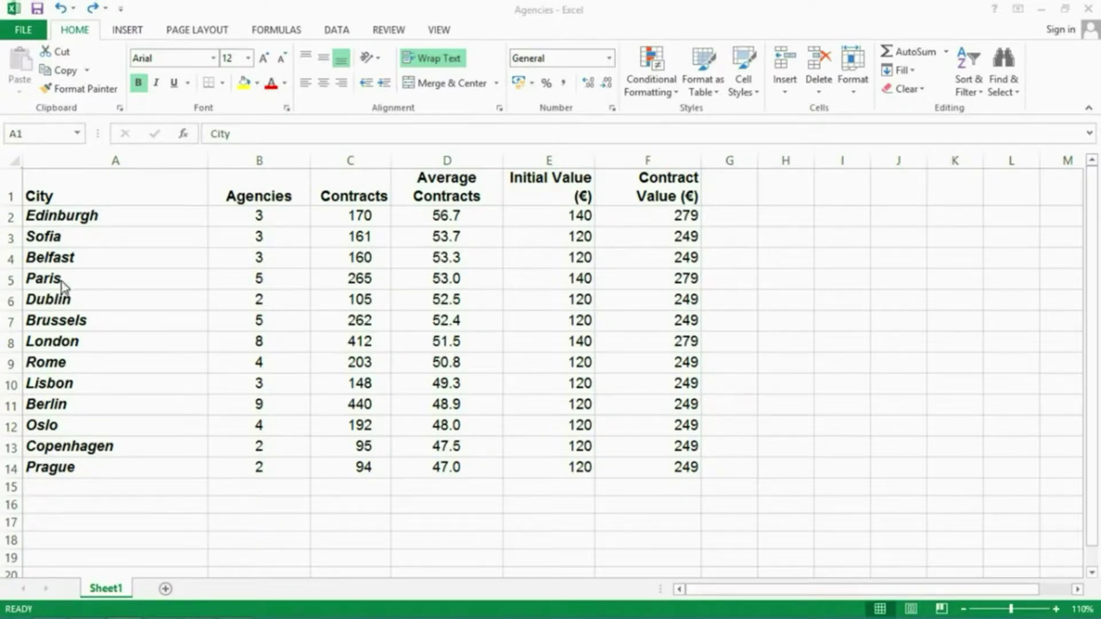
Step: Select the entire Edinburgh row 2, followed by the entire Brussels row 7
left_click(9, 215)
left_click(9, 217)
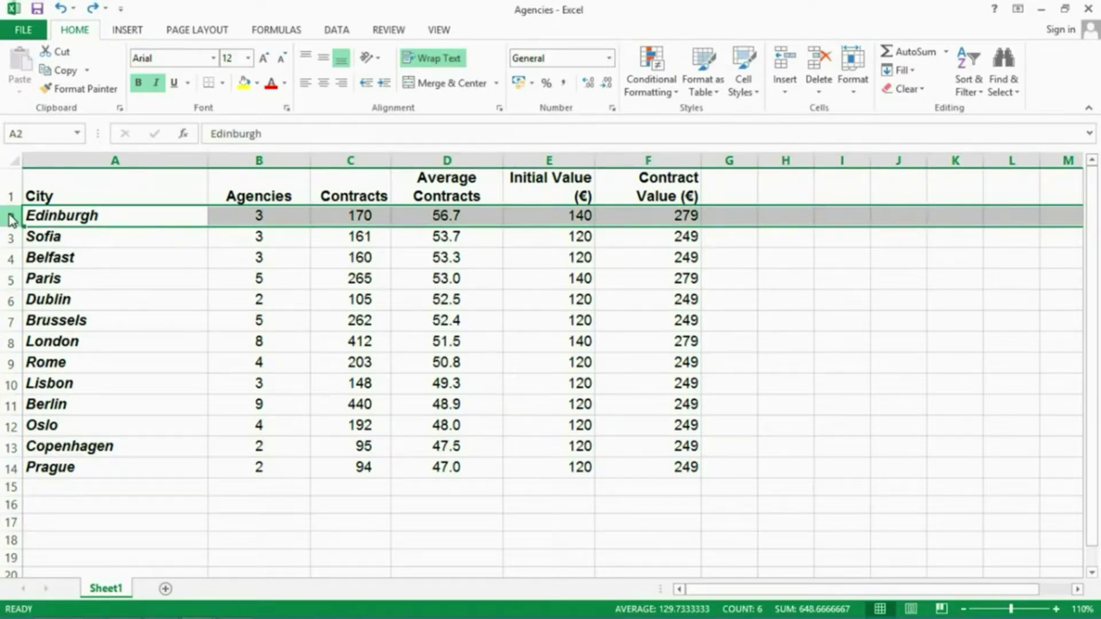
left_click(9, 321)
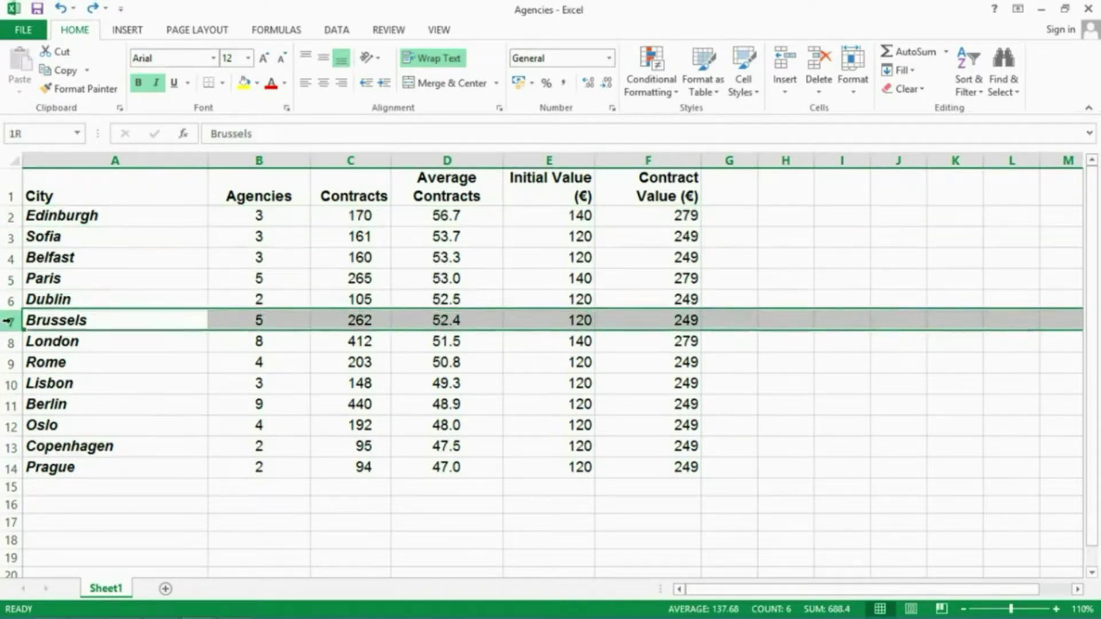
Step: Select column B, followed by the non-adjacent columns D and F together, and end with only cell E2 selected
left_click(261, 160)
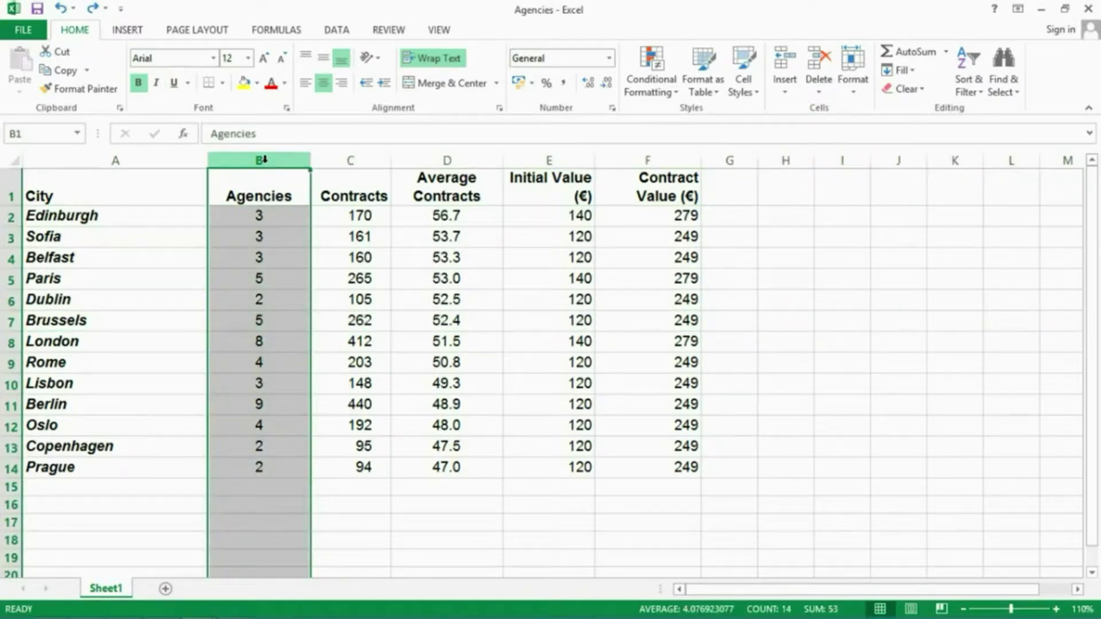
left_click(464, 158)
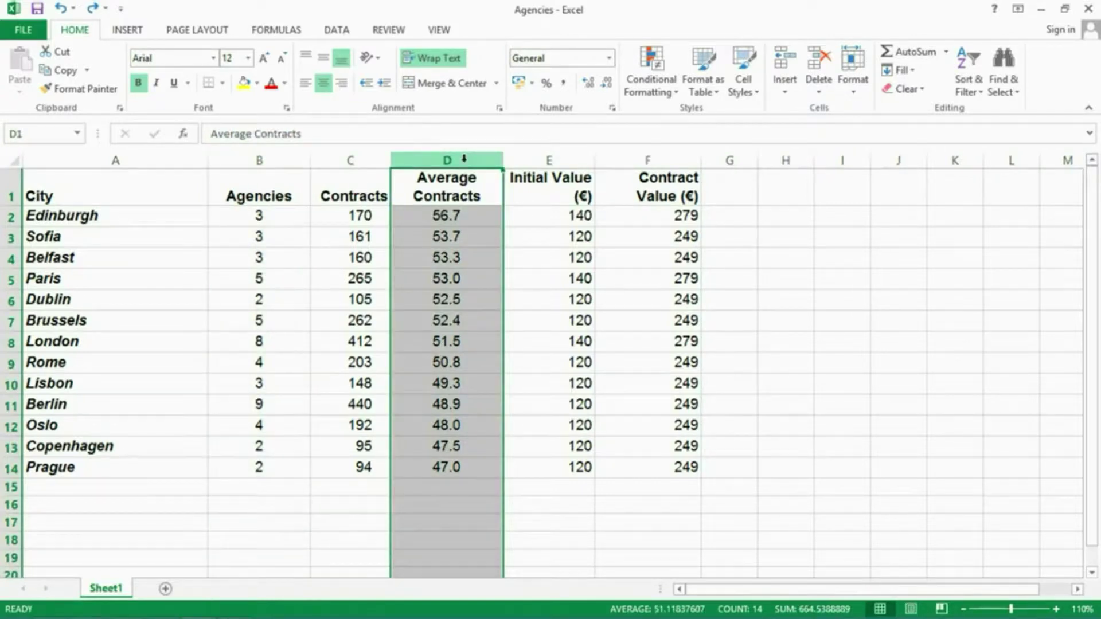
left_click(648, 161, "ctrl")
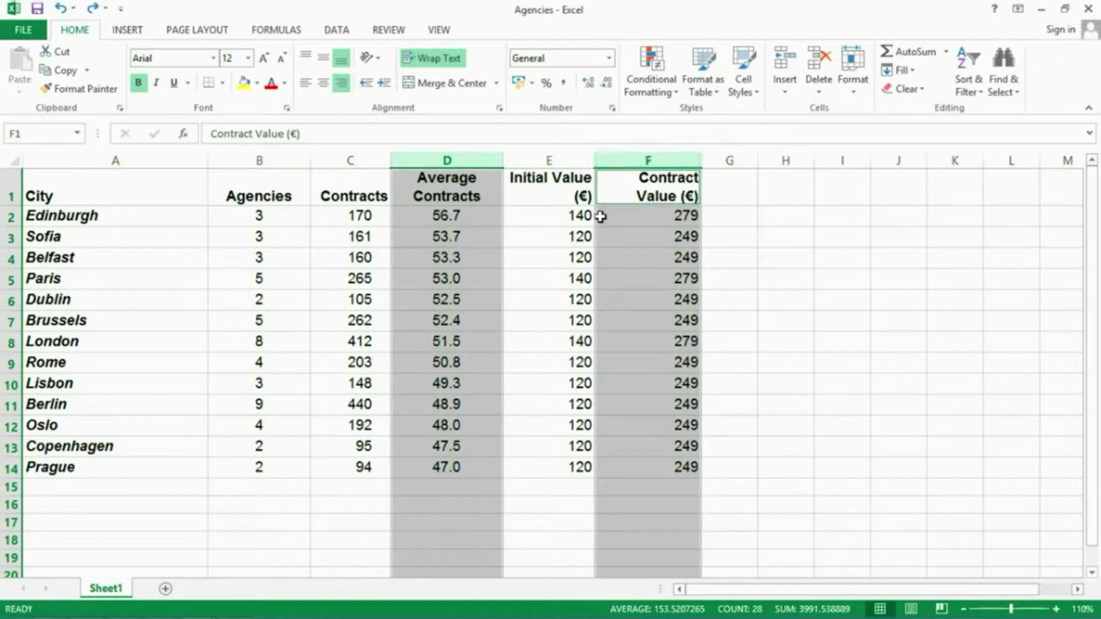
left_click(564, 219)
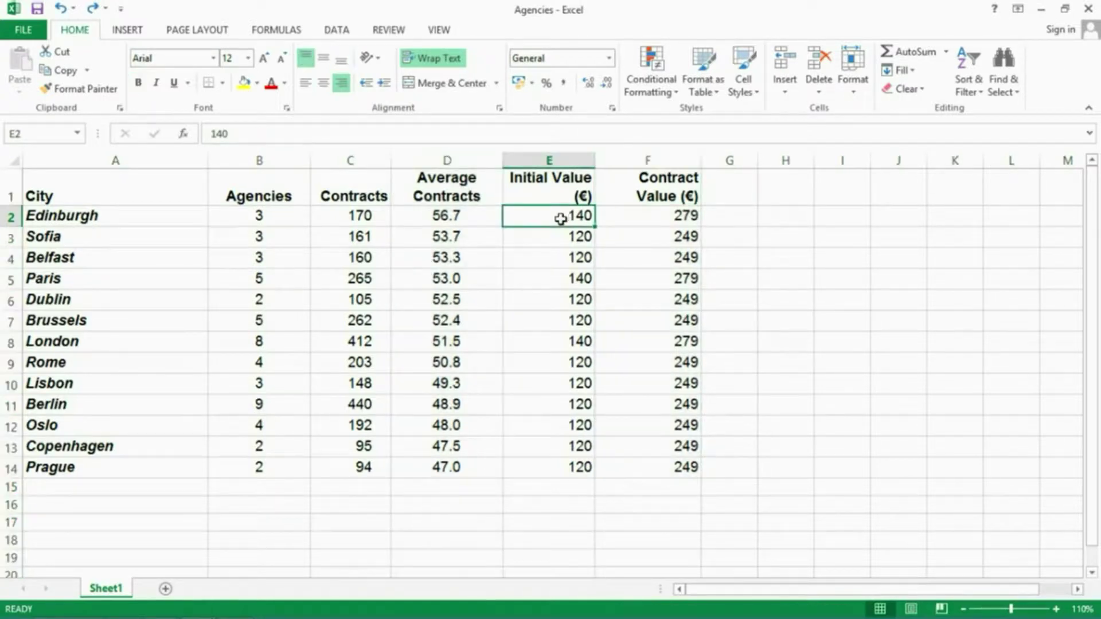
Step: Insert a blank column before the Average Contracts column and view the formatting options for the inserted column
left_click(457, 156)
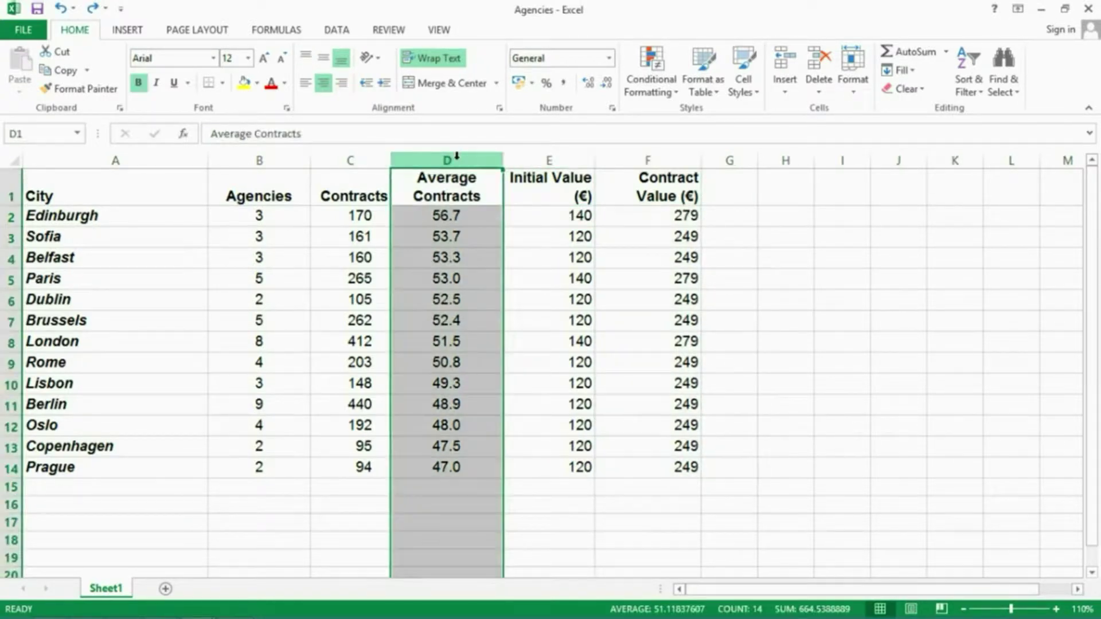
right_click(411, 158)
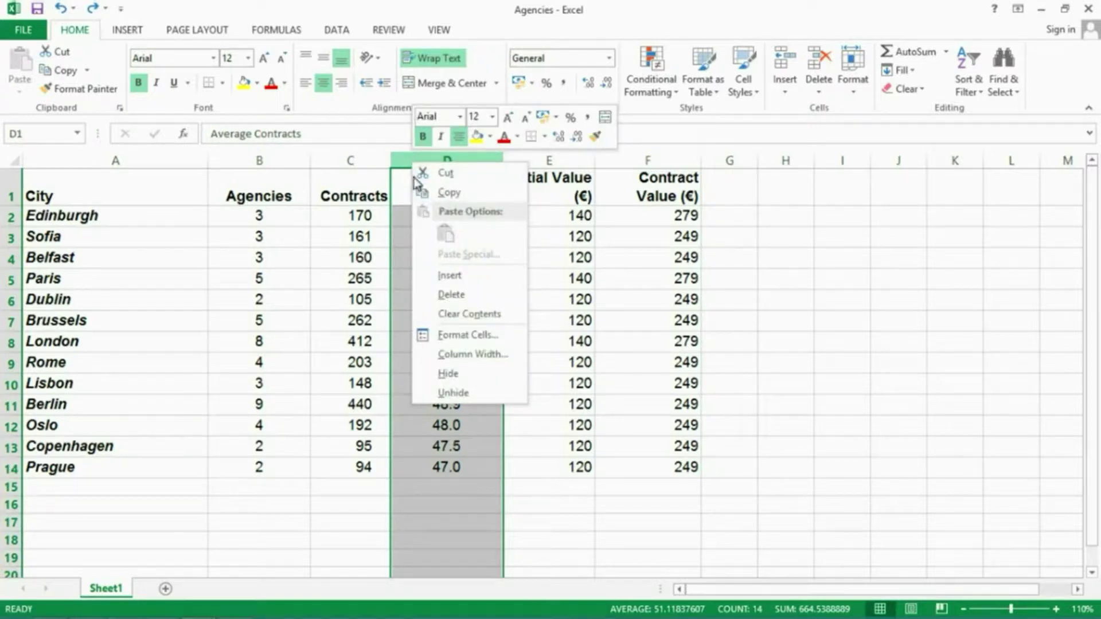
left_click(442, 276)
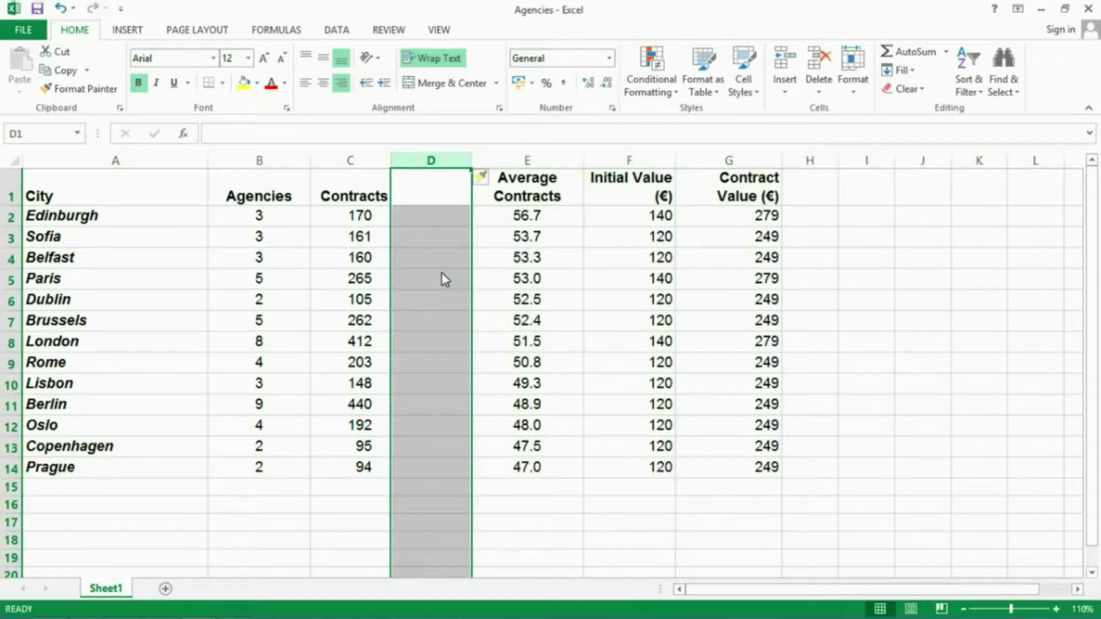
left_click(495, 182)
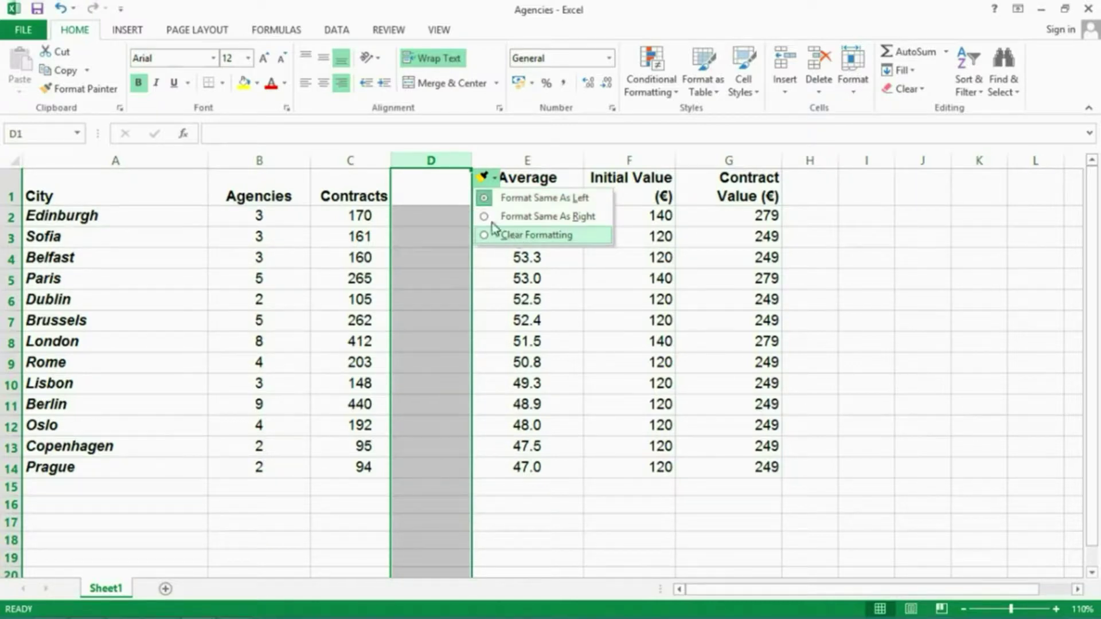
left_click(436, 161)
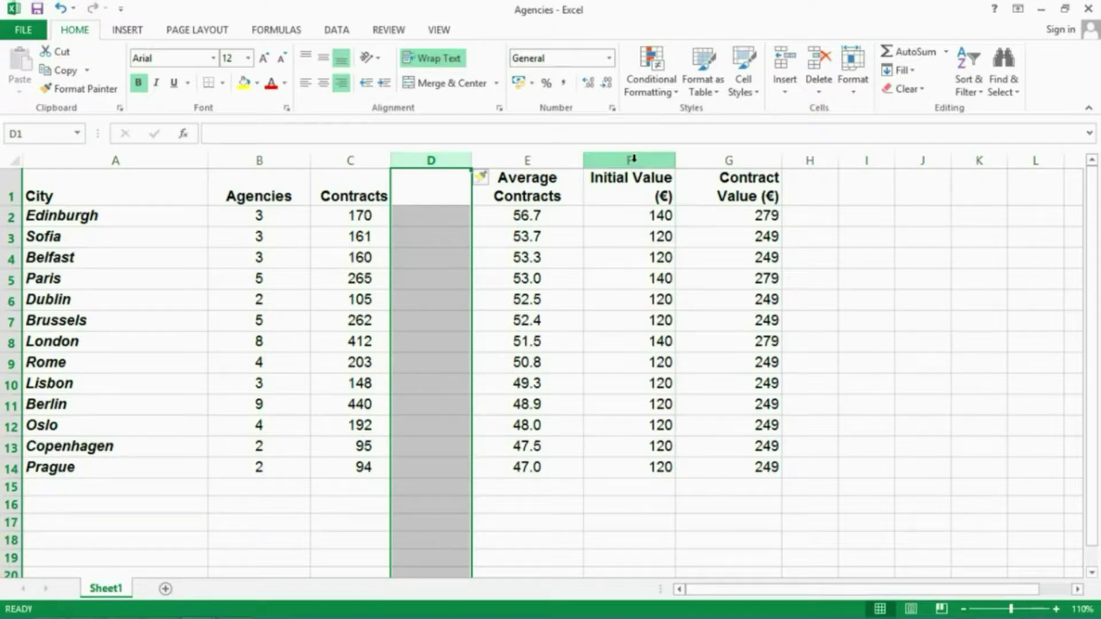
Step: Insert a blank column between the Initial Value and Contract Value columns
left_click(710, 160)
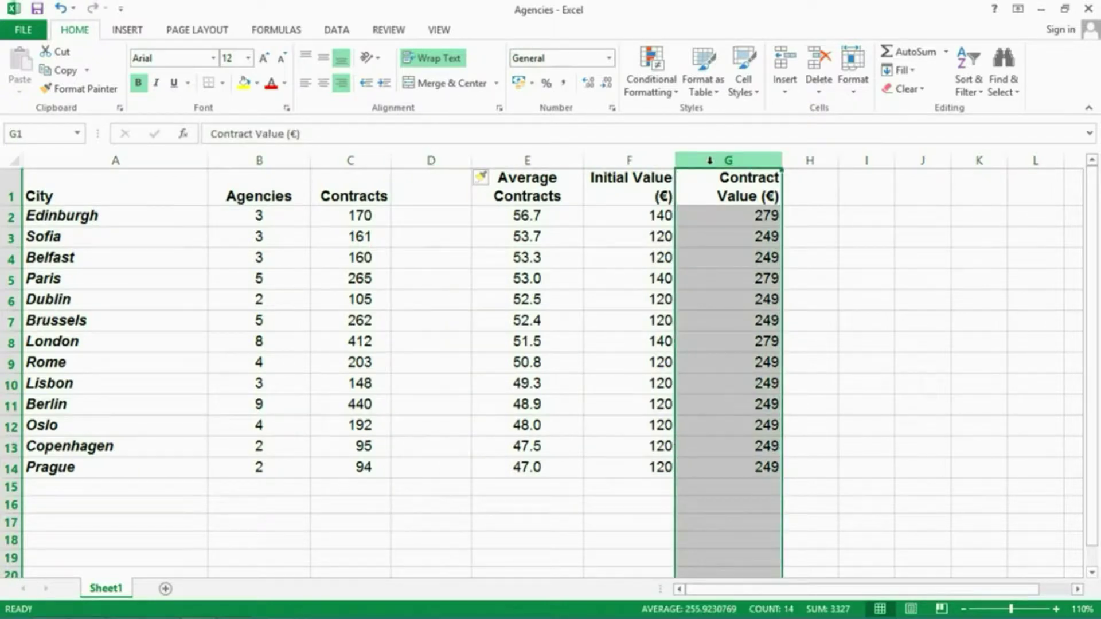
right_click(710, 160)
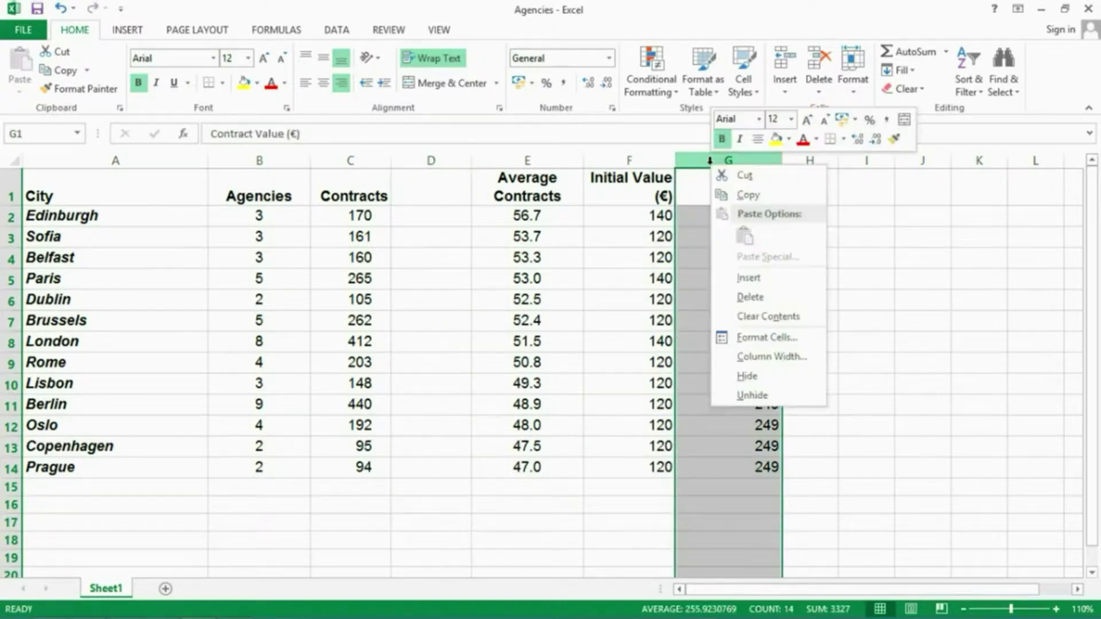
left_click(750, 279)
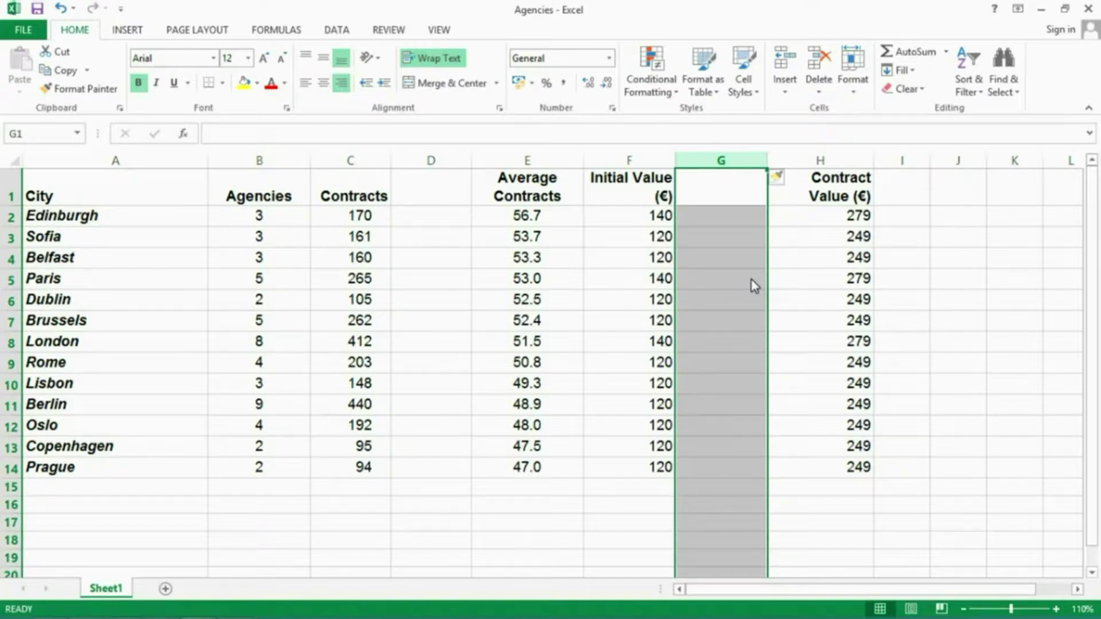
Step: Insert a blank row above the Paris row 5
left_click(9, 281)
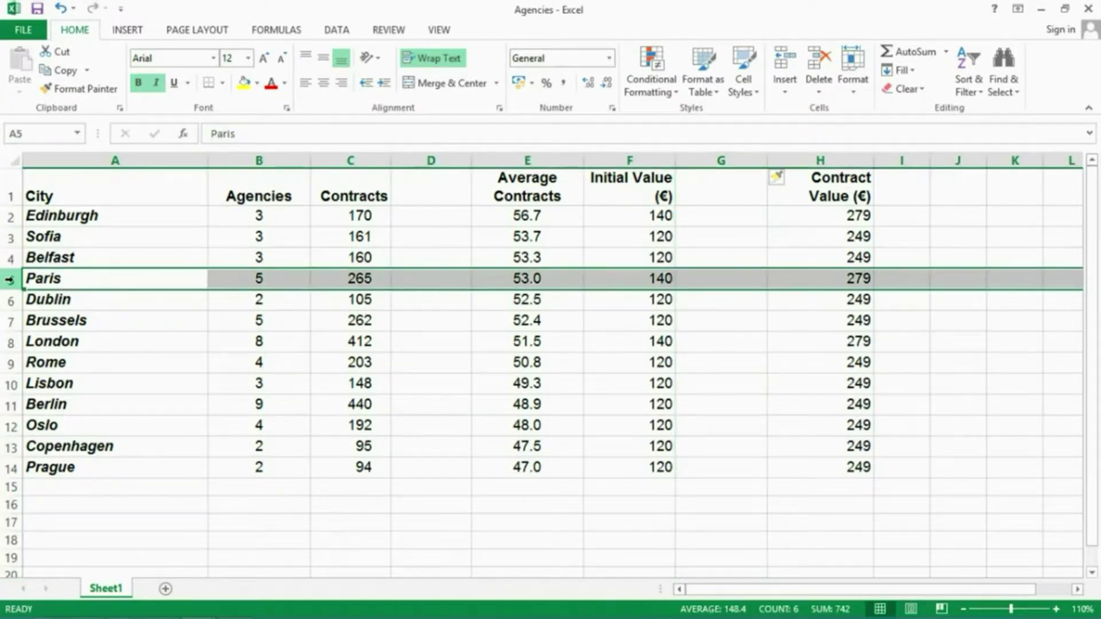
right_click(9, 280)
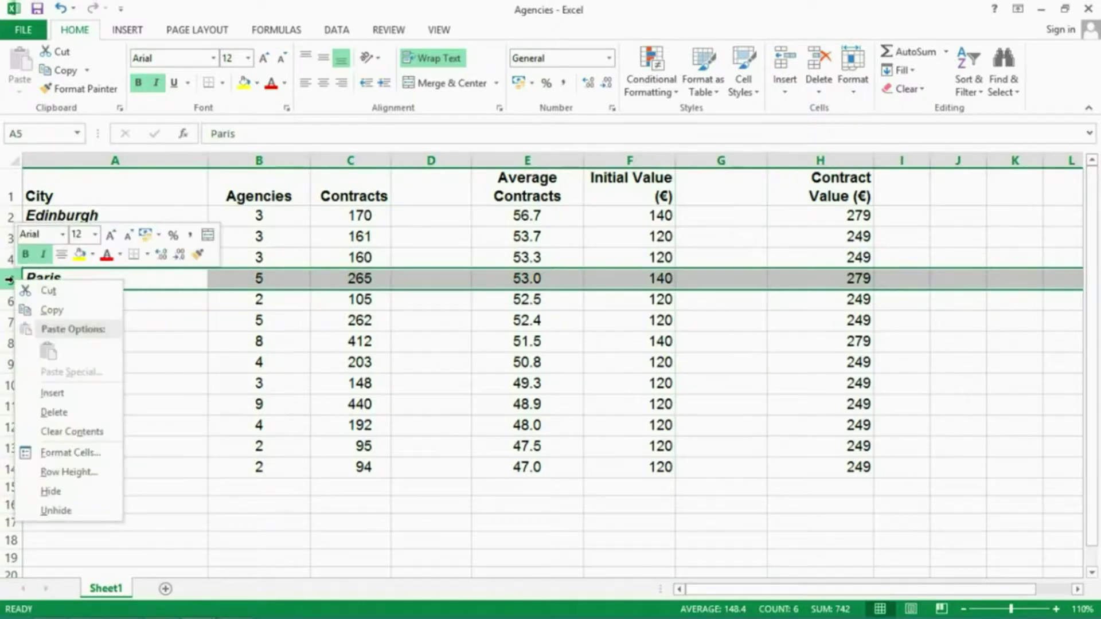
left_click(61, 396)
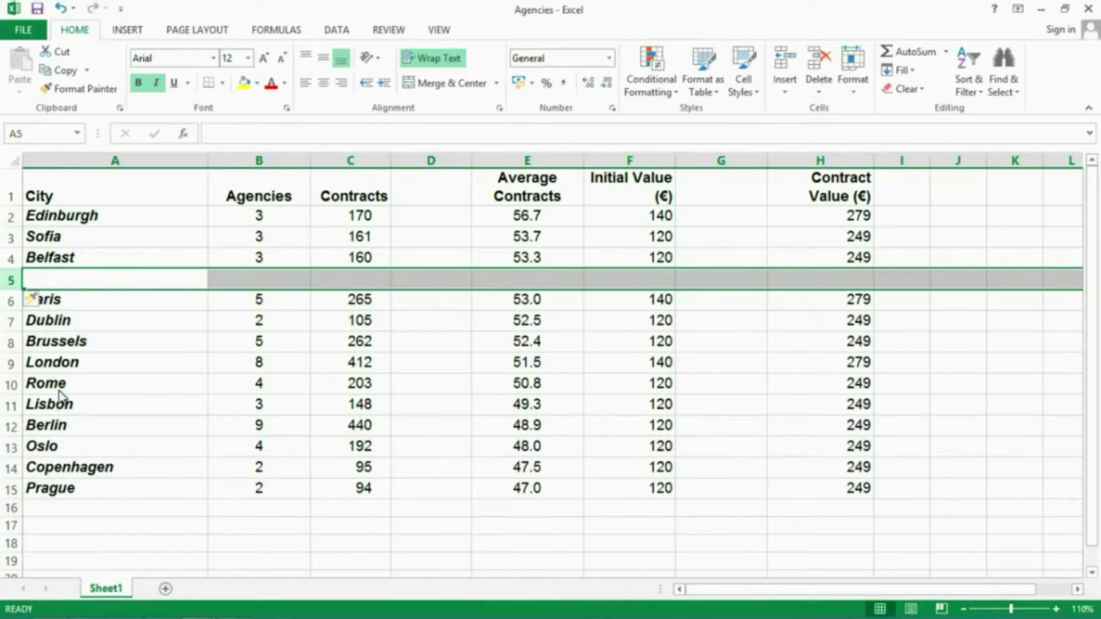
left_click(46, 302)
Step: Undo the inserted row and both inserted columns, and select the empty cell A16
key("ctrl+z")
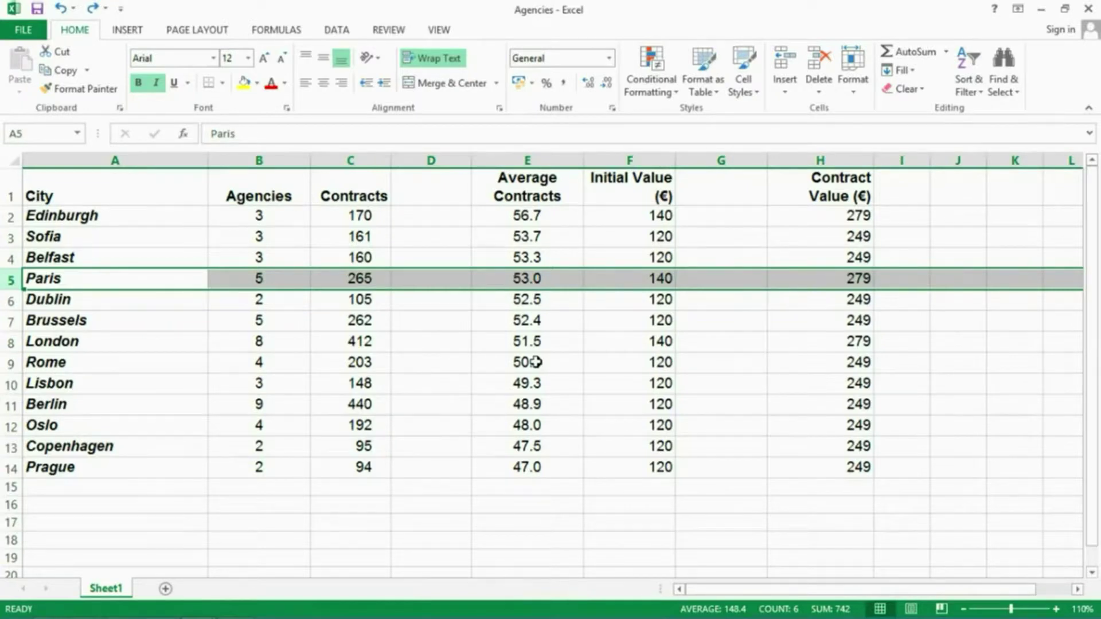
key("ctrl+z")
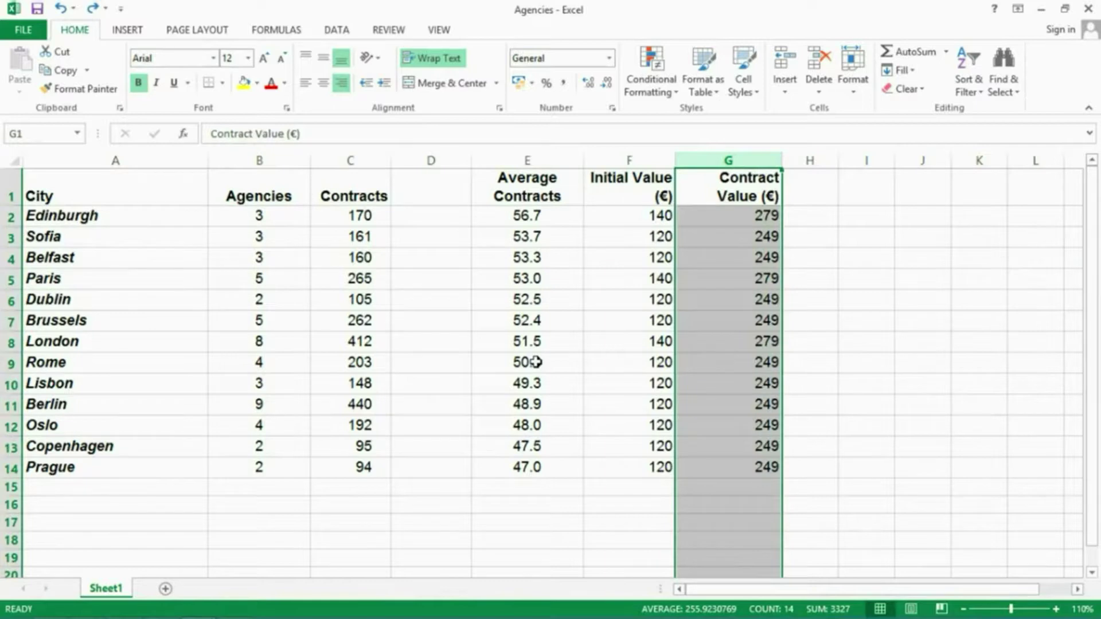
key("ctrl+z")
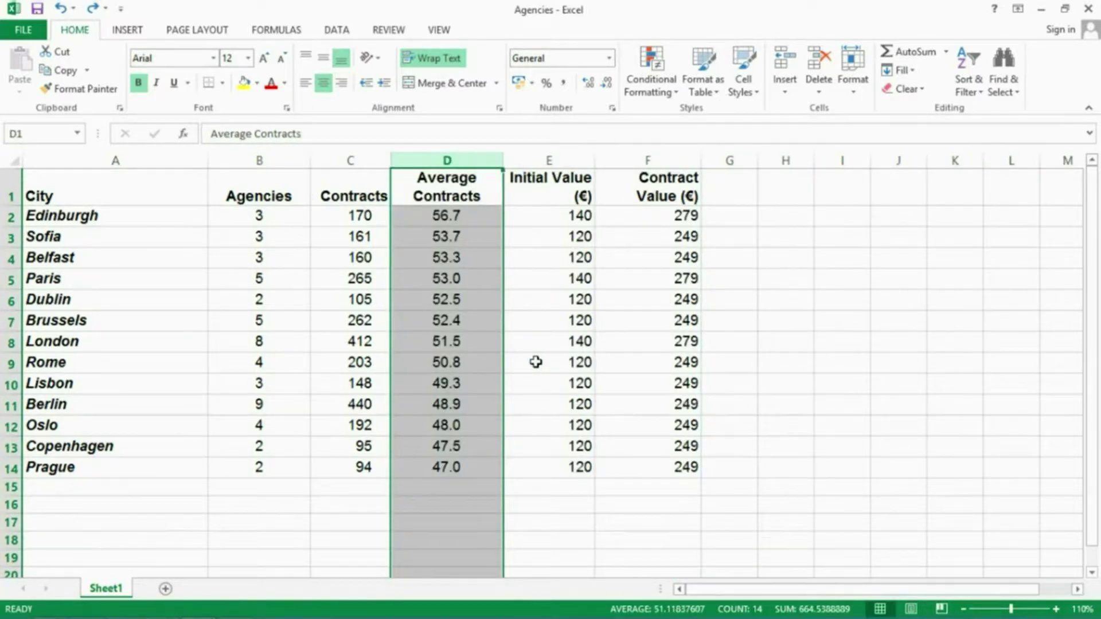
left_click(86, 500)
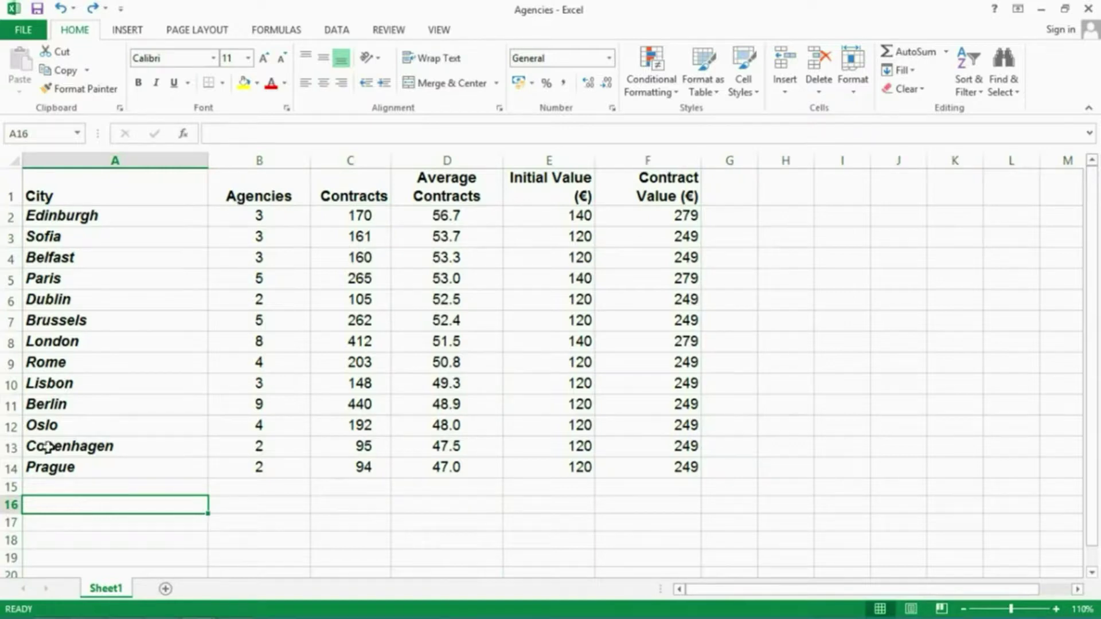
Step: Delete the entire Lisbon row 10 and undo the deletion
left_click(11, 385)
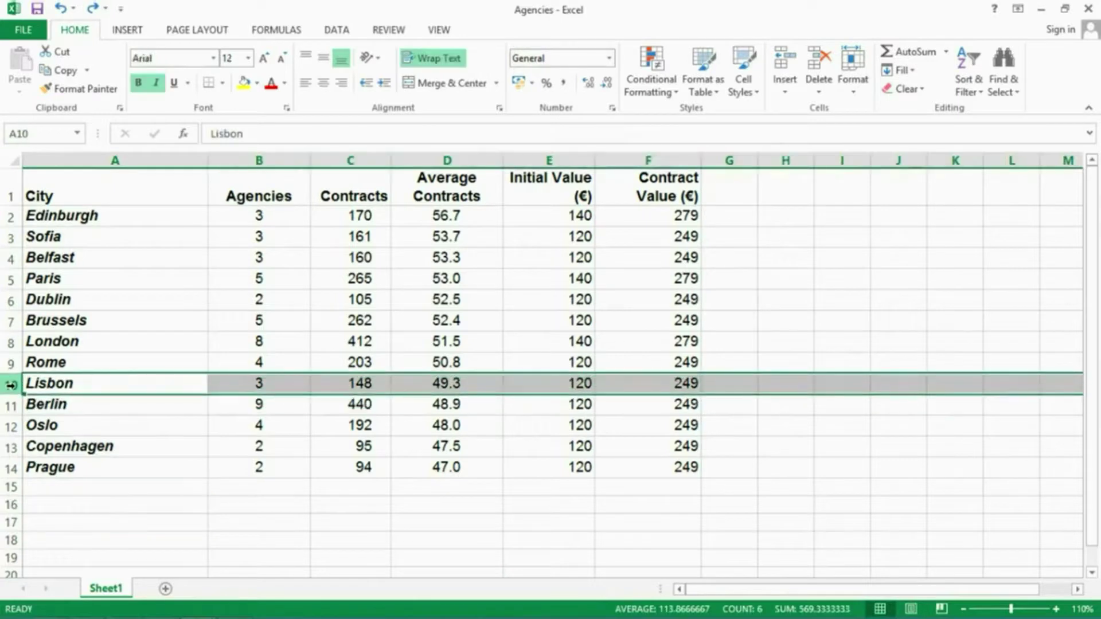
right_click(11, 385)
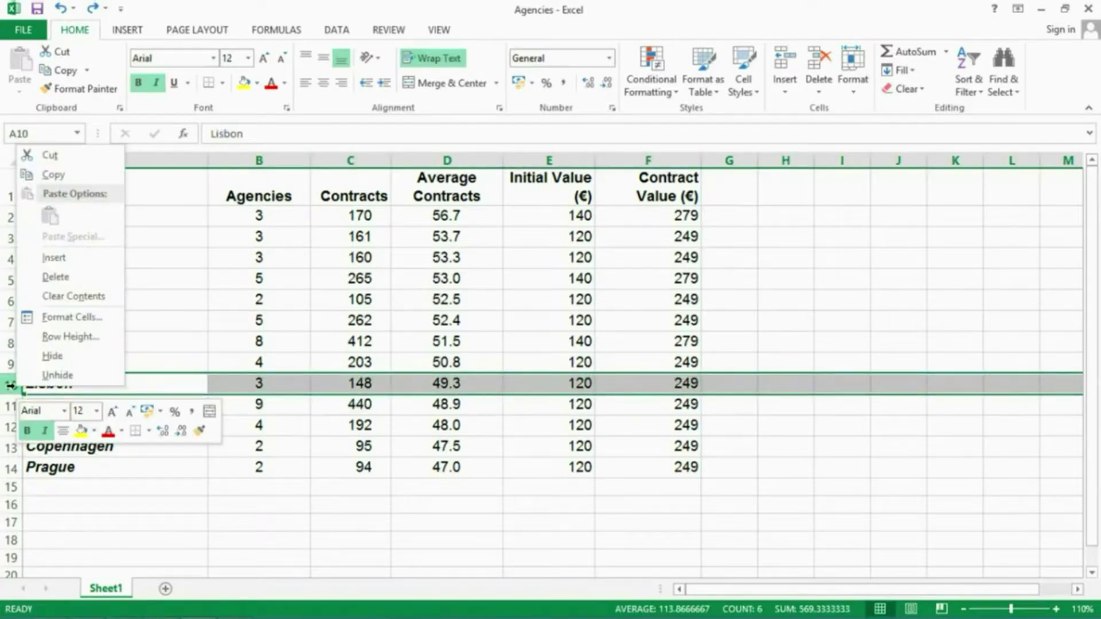
left_click(67, 278)
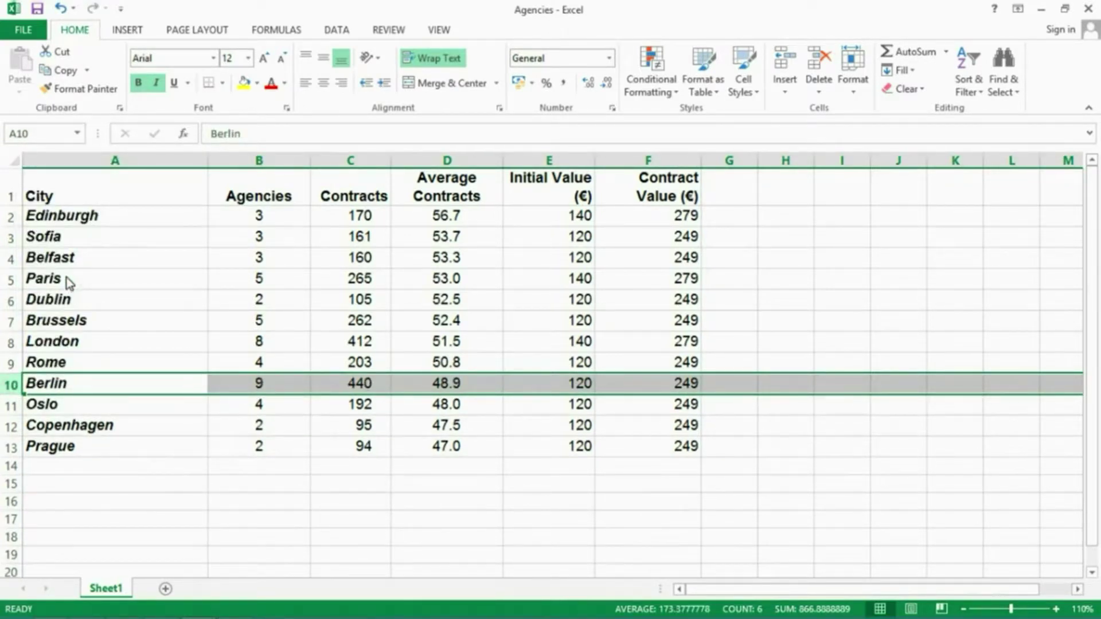
key("ctrl+z")
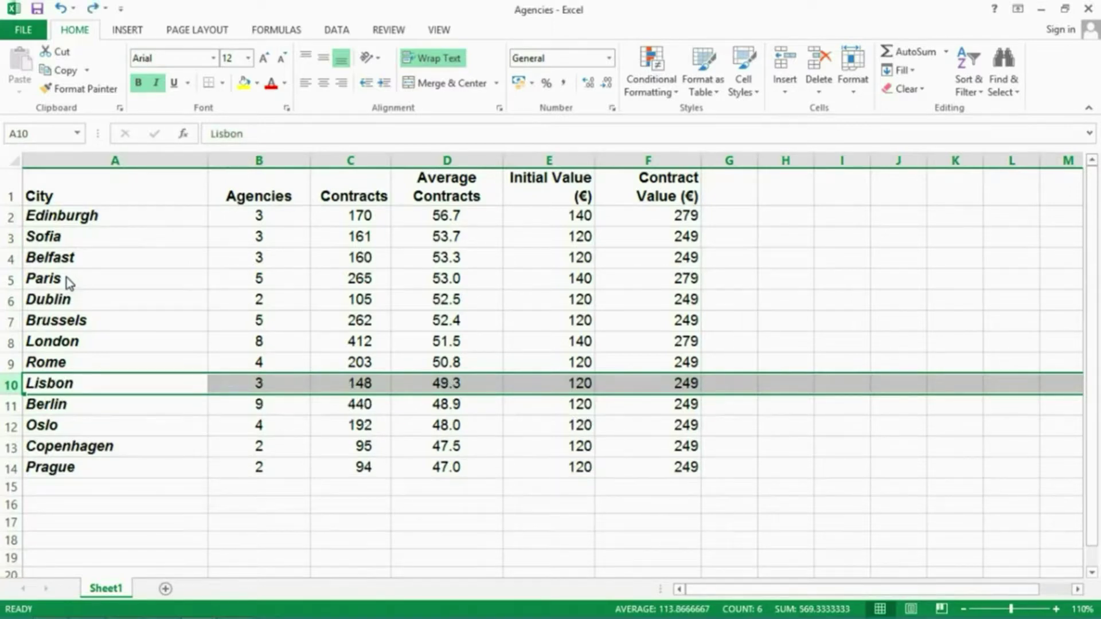
Step: Clear the contents of the Lisbon row 10 and undo the clearing
right_click(62, 383)
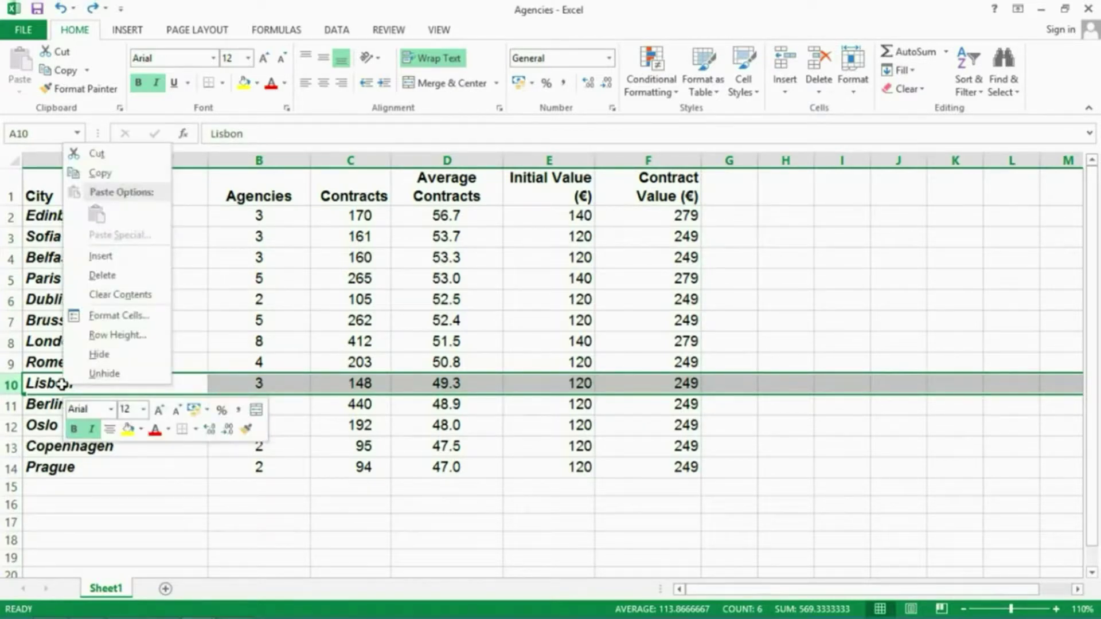
left_click(121, 295)
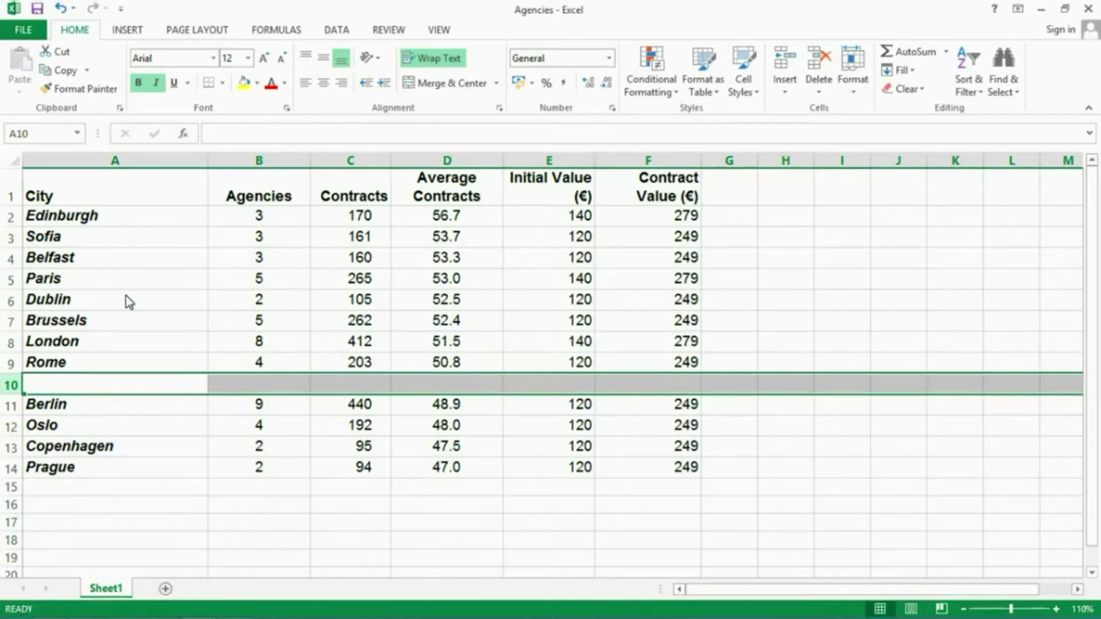
key("ctrl+z")
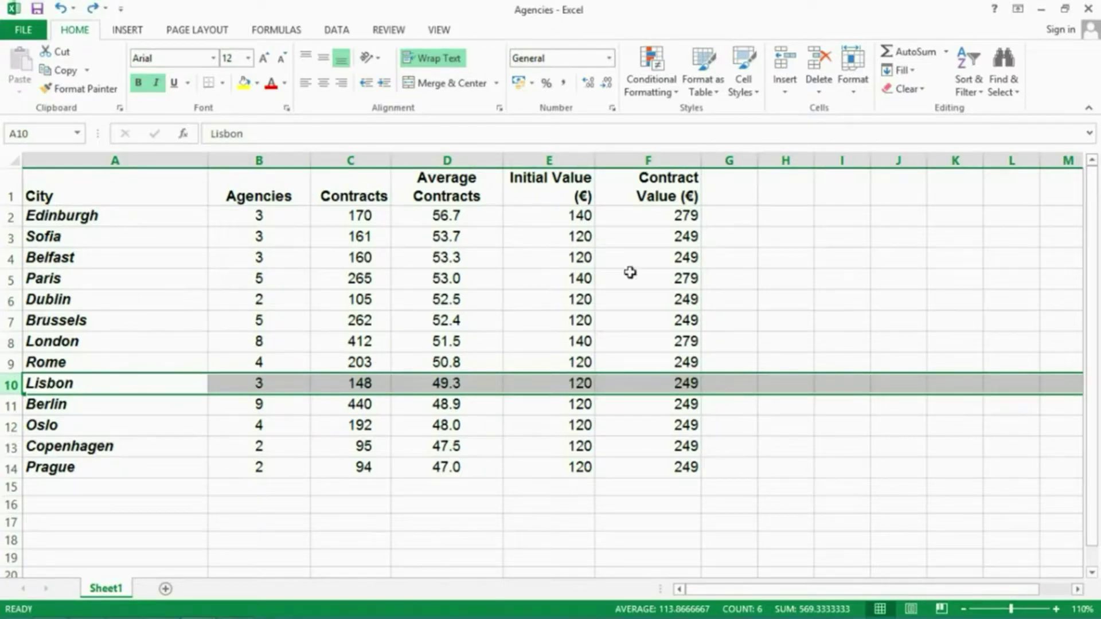
Step: Delete the entire Contract Value column F and undo the deletion
left_click(667, 157)
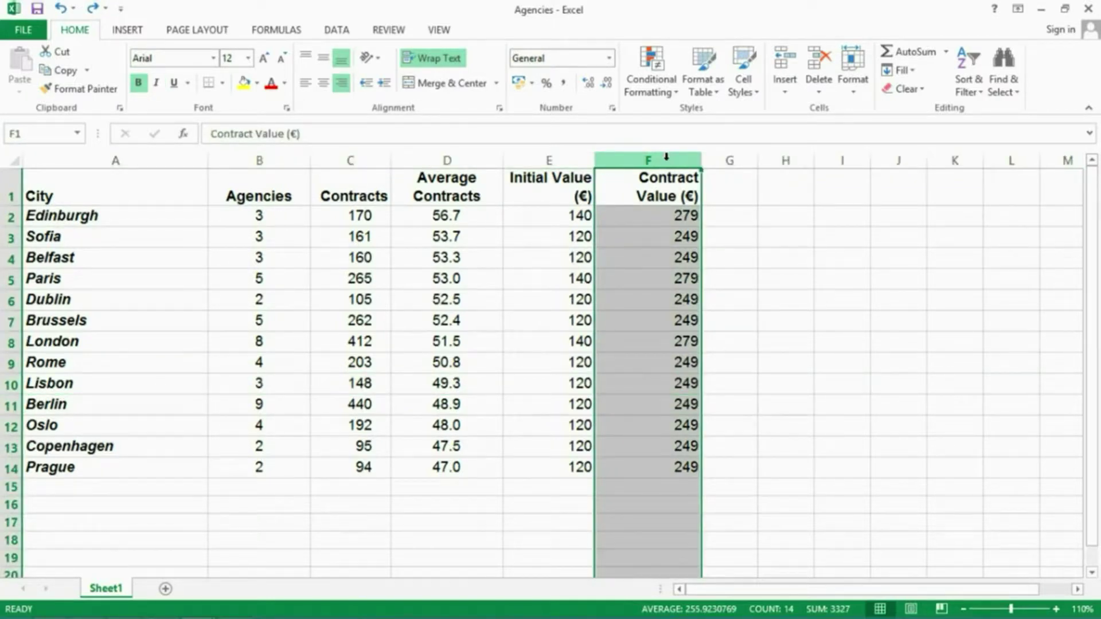
right_click(666, 157)
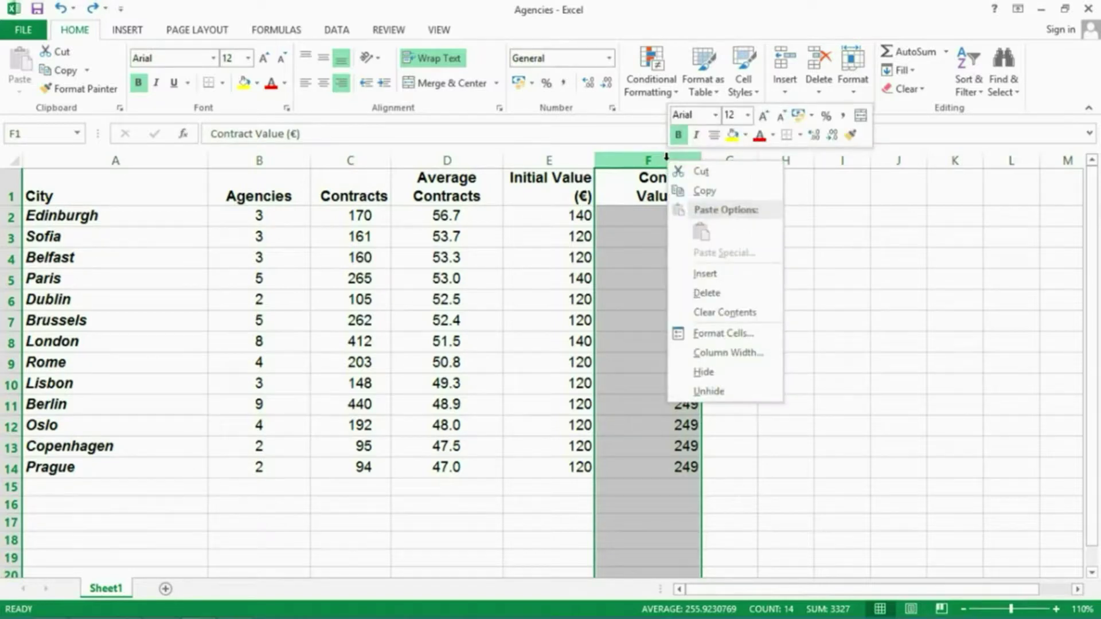
left_click(703, 293)
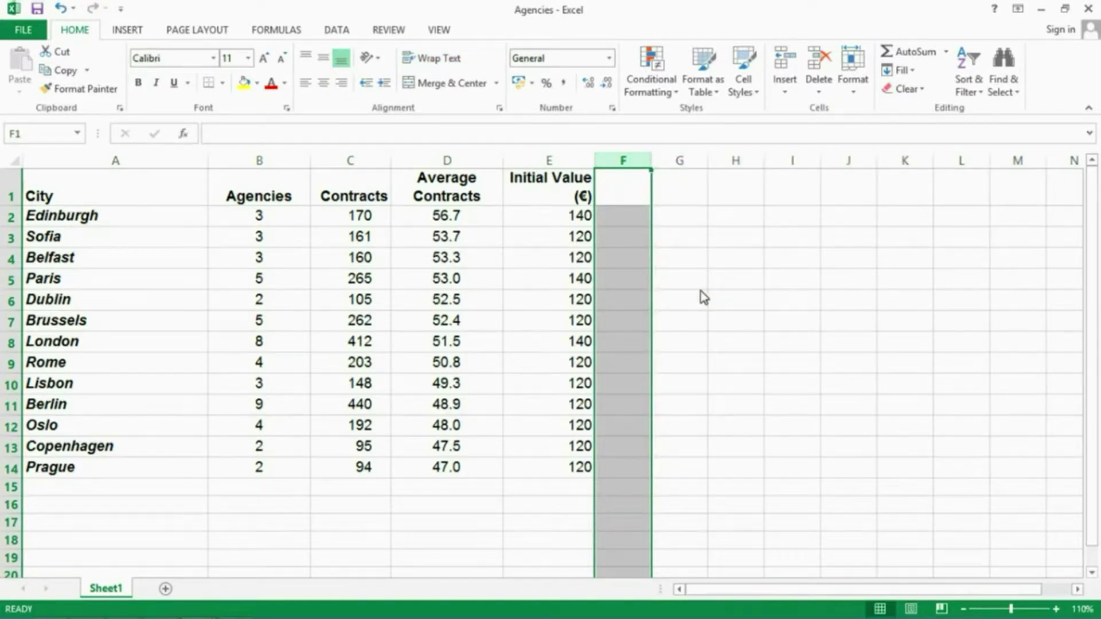
key("ctrl+z")
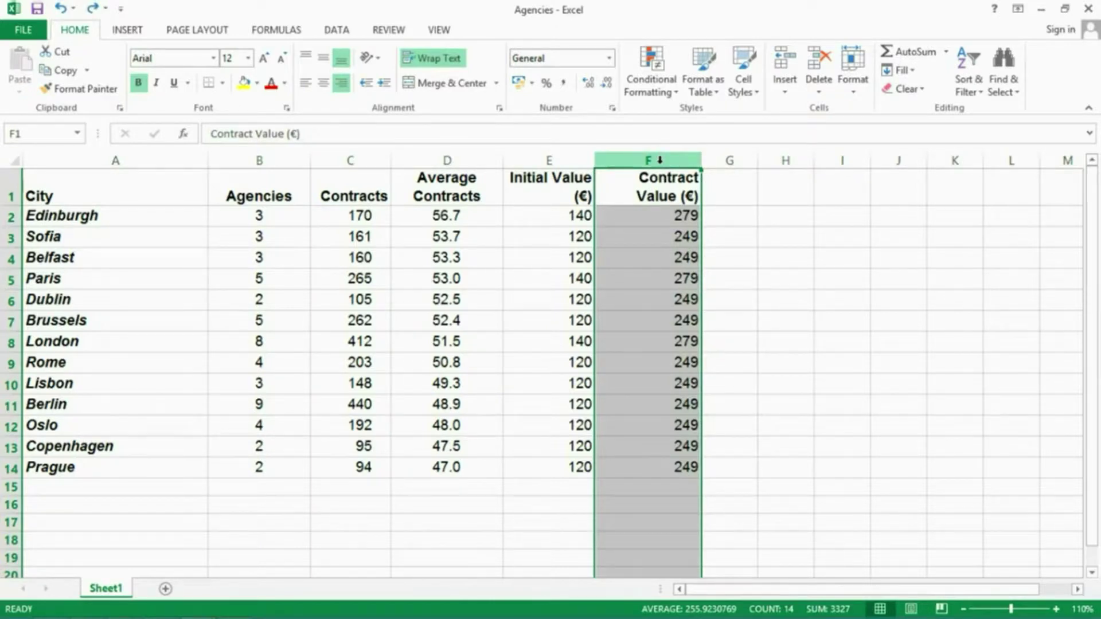
Step: Clear the Contract Value figures in F2:F14, undo the clearing, and select the empty cell A16
left_click(663, 215)
left_click_drag(660, 216, 681, 462)
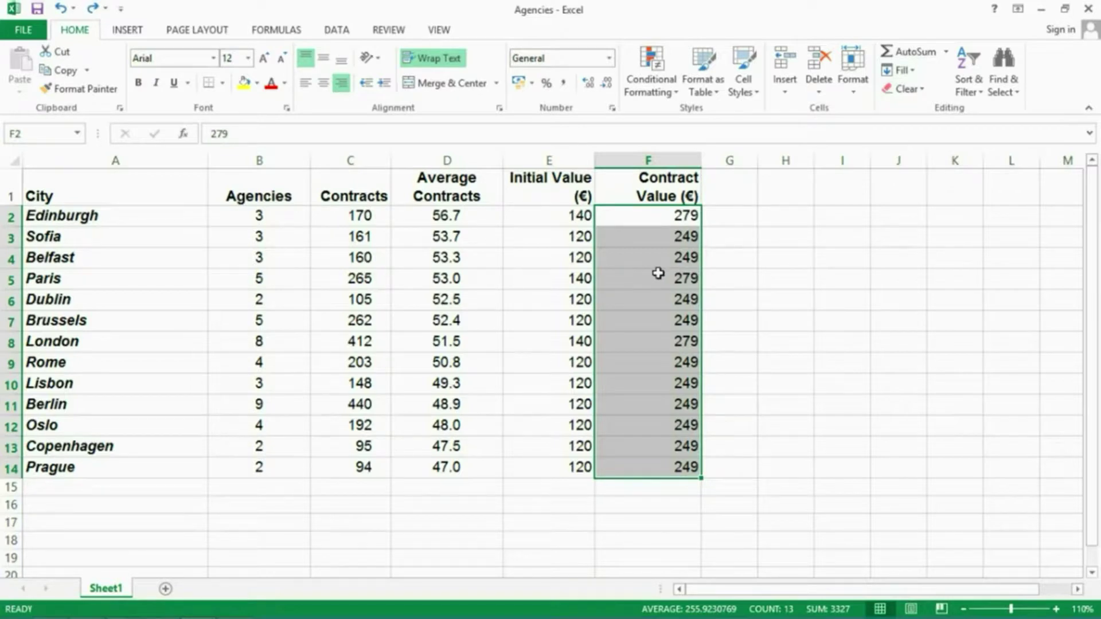
key("Delete")
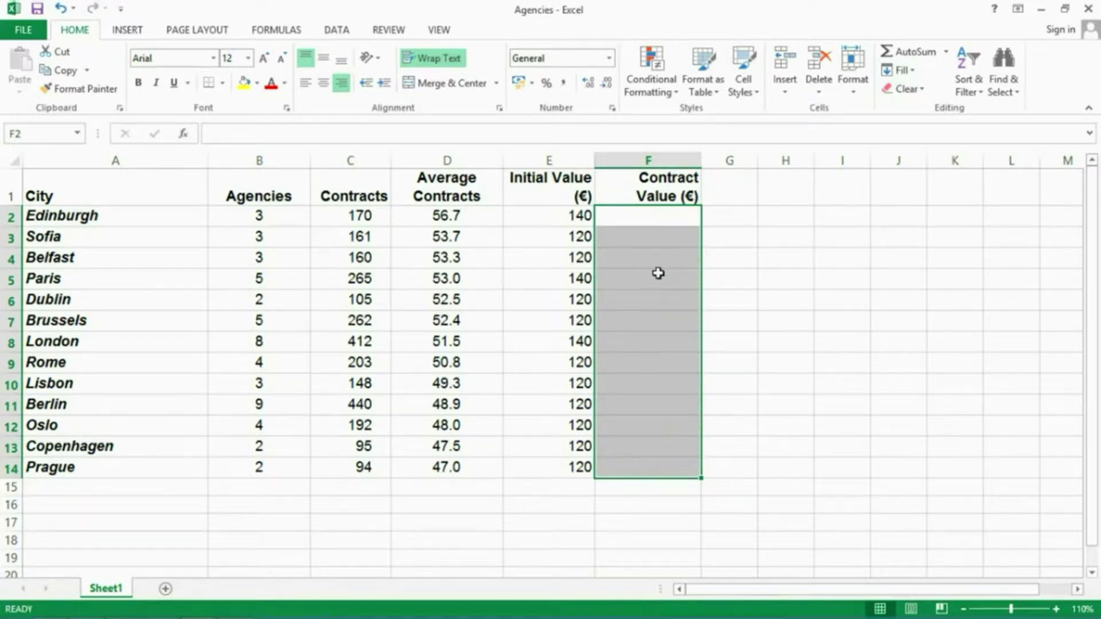
key("ctrl+z")
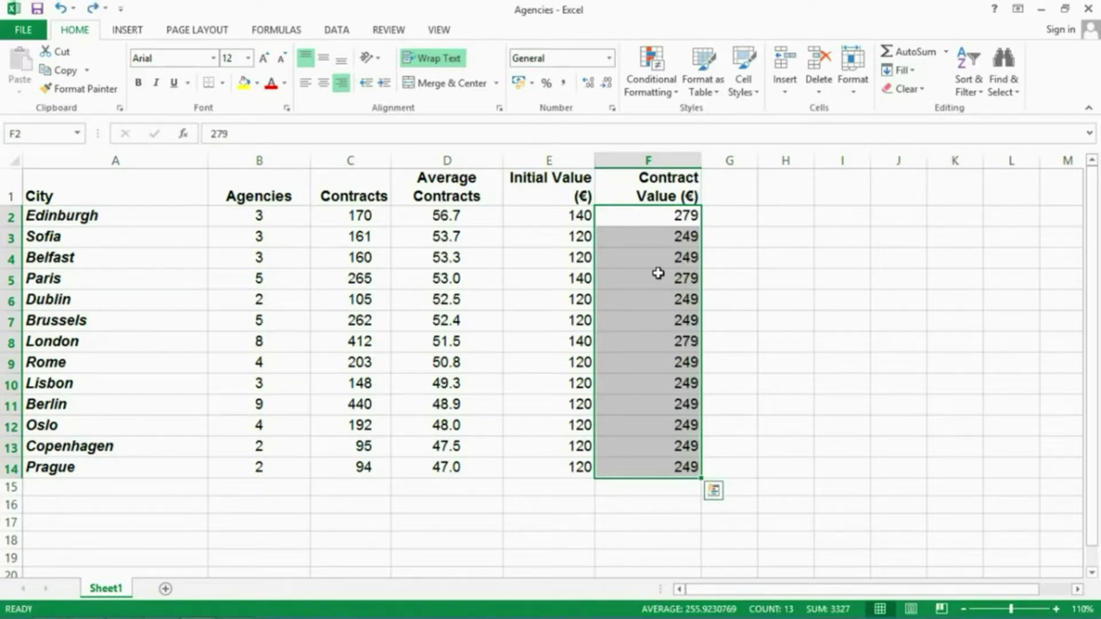
left_click(126, 499)
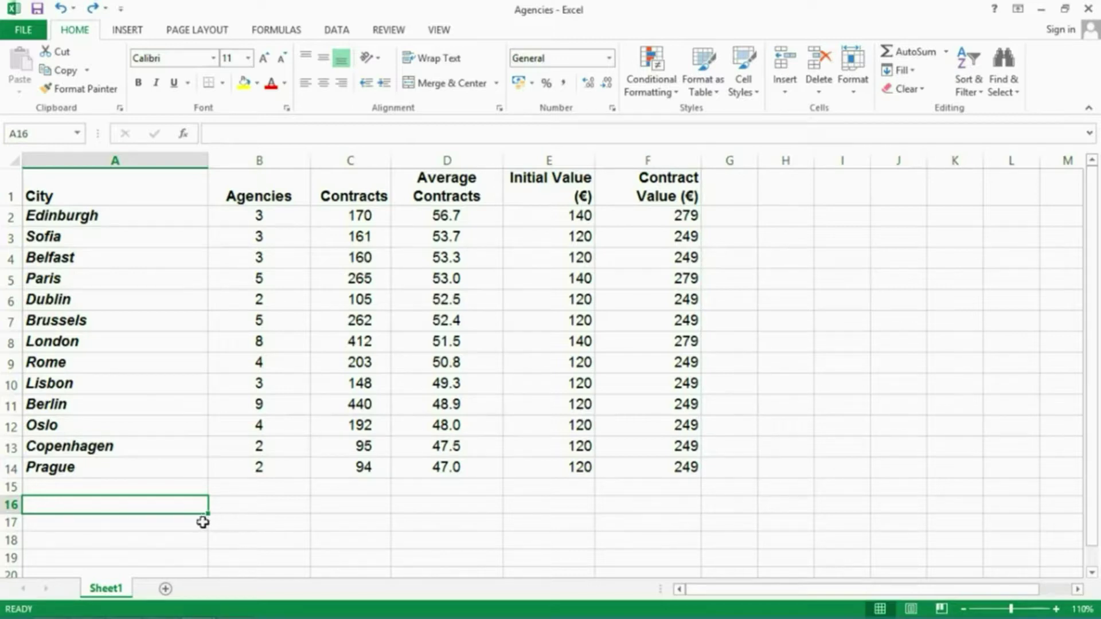
Step: Add a new blank worksheet after Sheet1, go back to Sheet1 briefly, and return to Sheet2
left_click(168, 584)
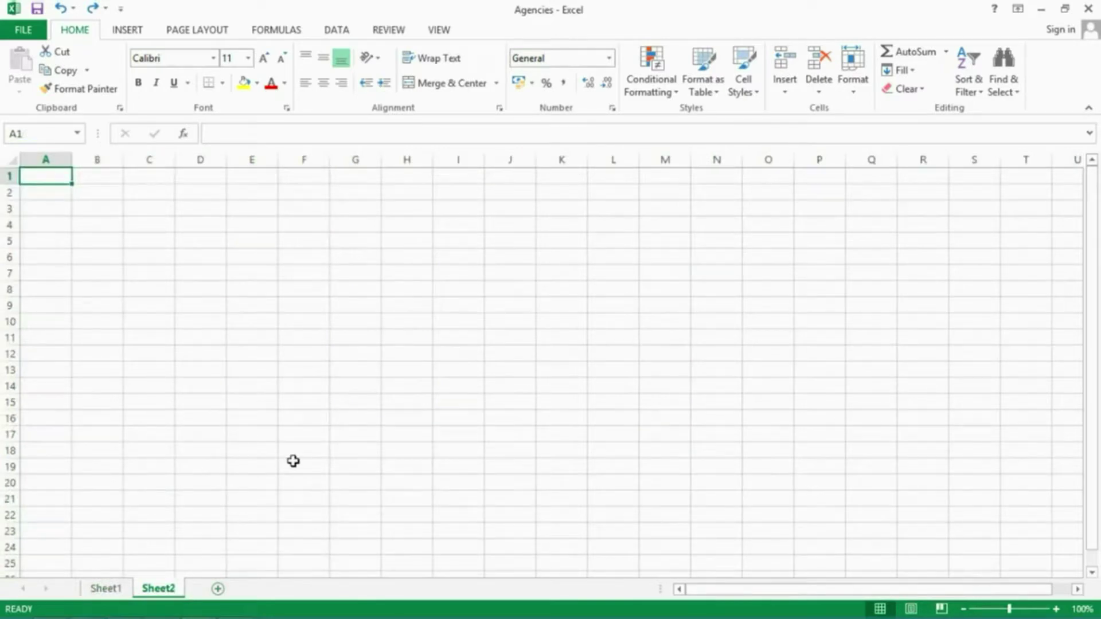
left_click(113, 590)
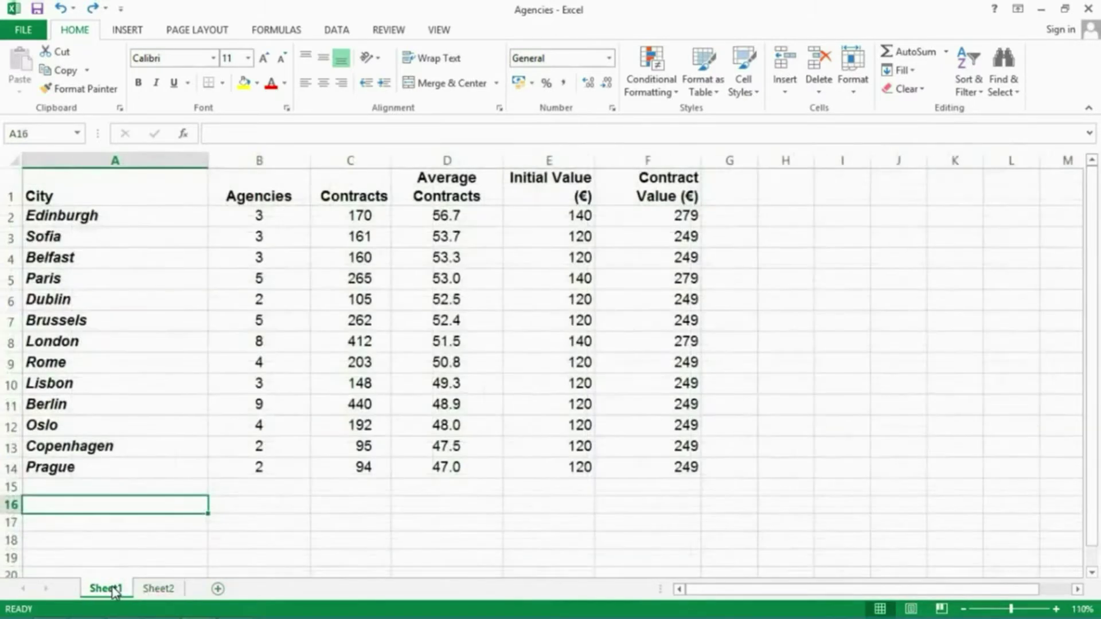
left_click(155, 589)
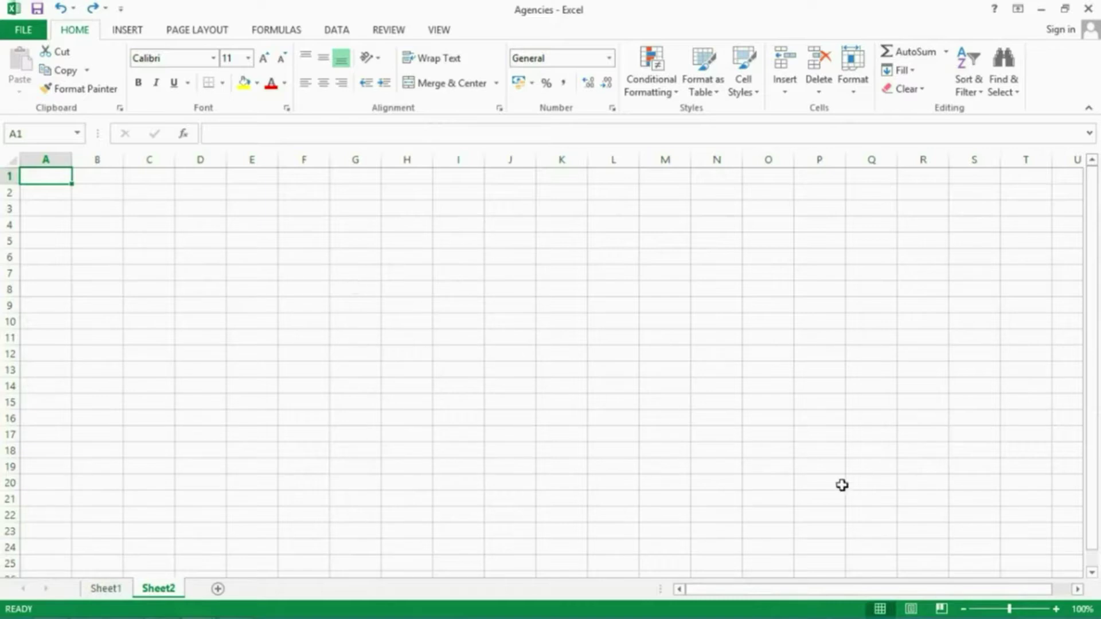
Step: Enter the text Monday in cell A1 of Sheet2
left_click(1057, 610)
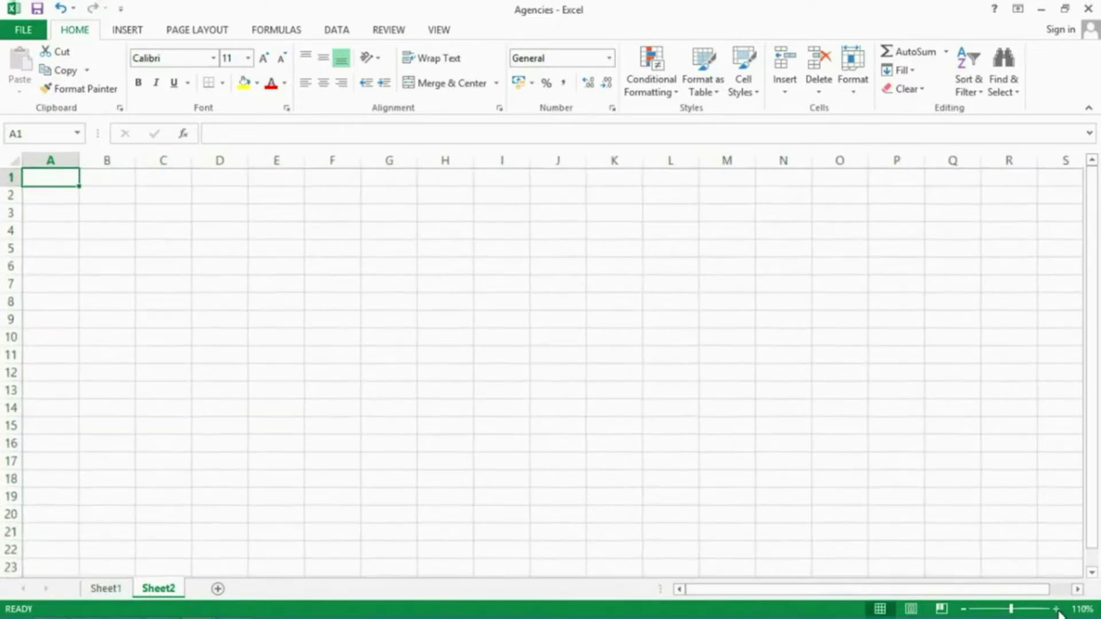
left_click(1057, 610)
left_click(1057, 609)
left_click(1058, 610)
left_click(1057, 609)
left_click(1057, 609)
left_click(1057, 610)
left_click(1057, 609)
left_click(1057, 610)
left_click(1057, 609)
left_click(1058, 610)
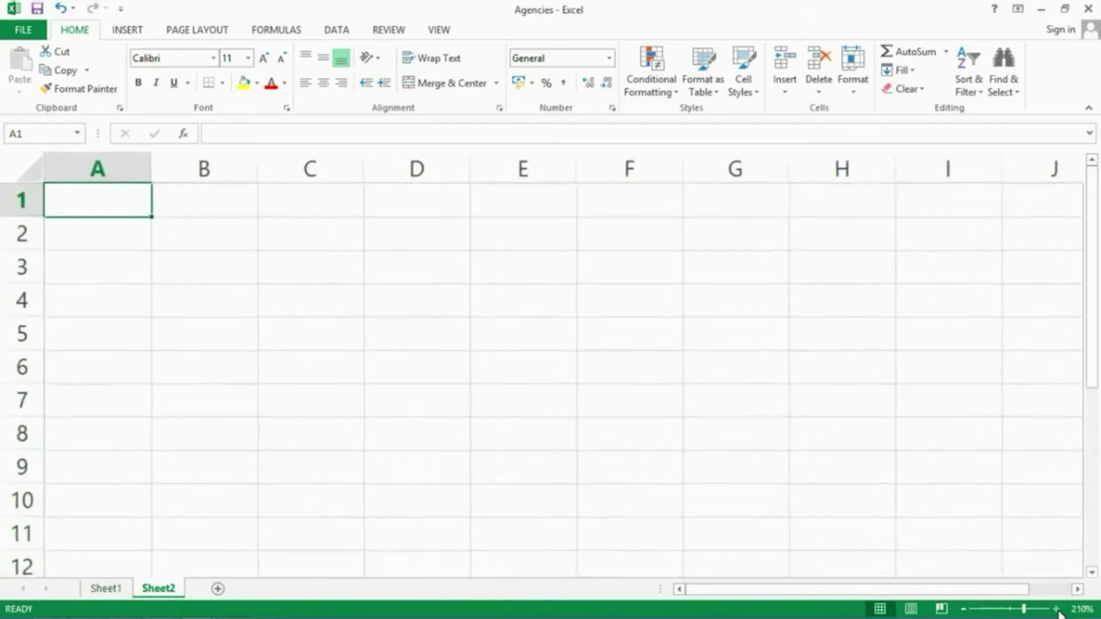
left_click(1057, 609)
left_click(1057, 610)
left_click(1057, 610)
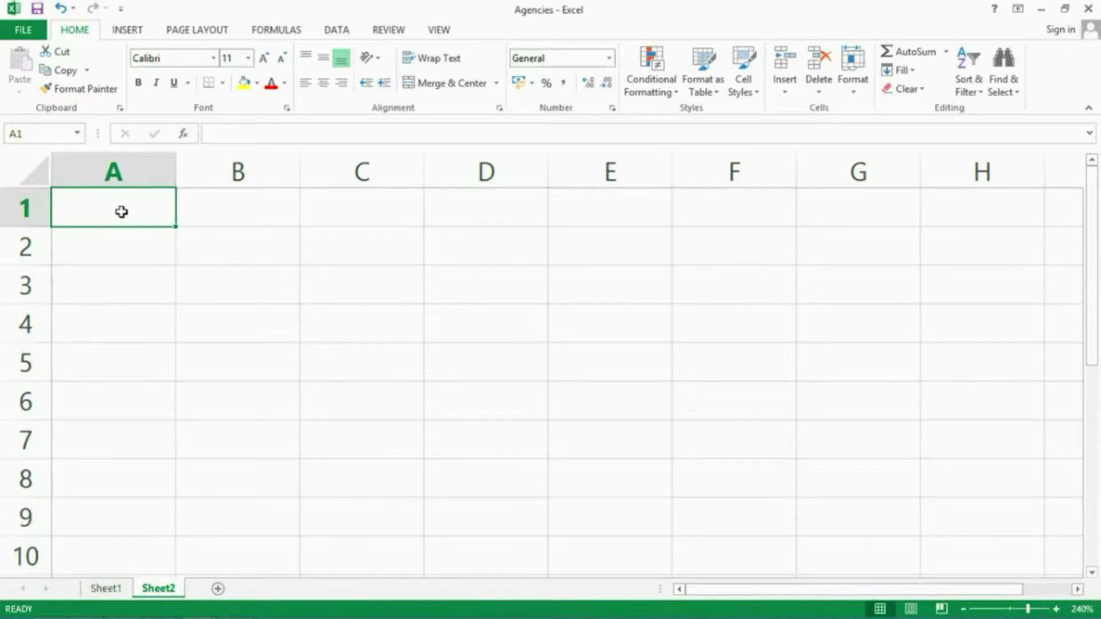
type("Monday")
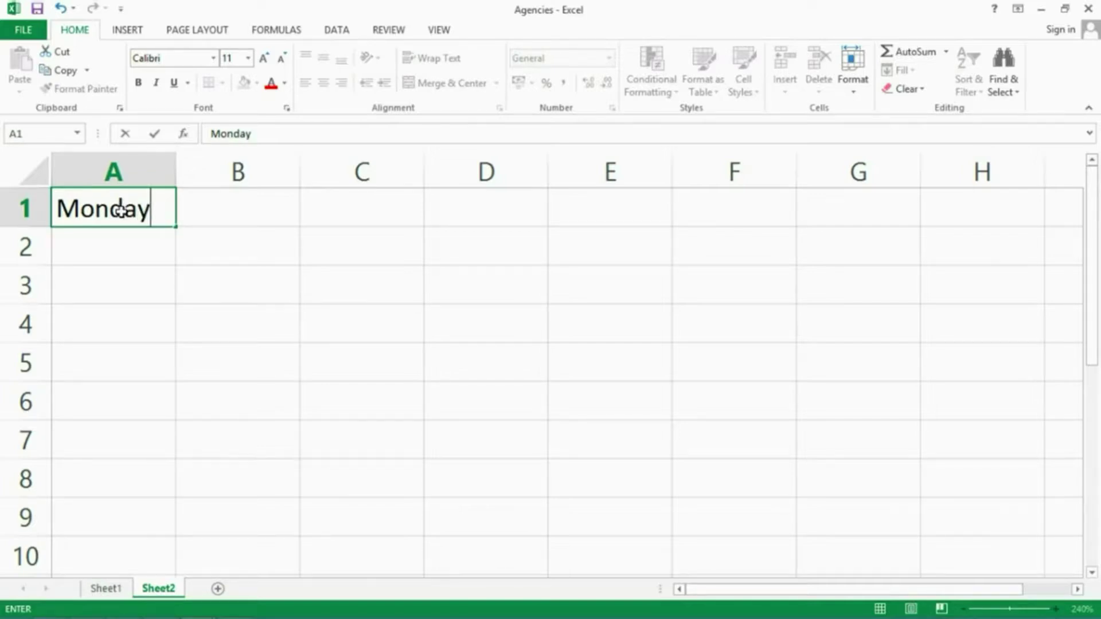
key("Return")
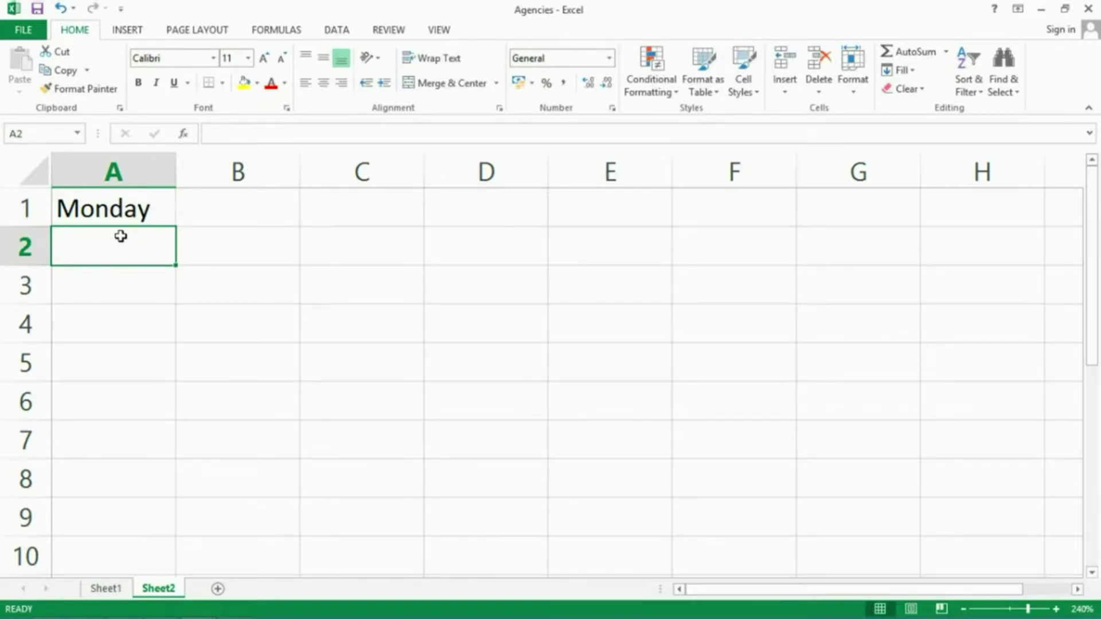
Step: Copy Monday from cell A1 to D4, look at the available paste options, and undo the paste
left_click(119, 211)
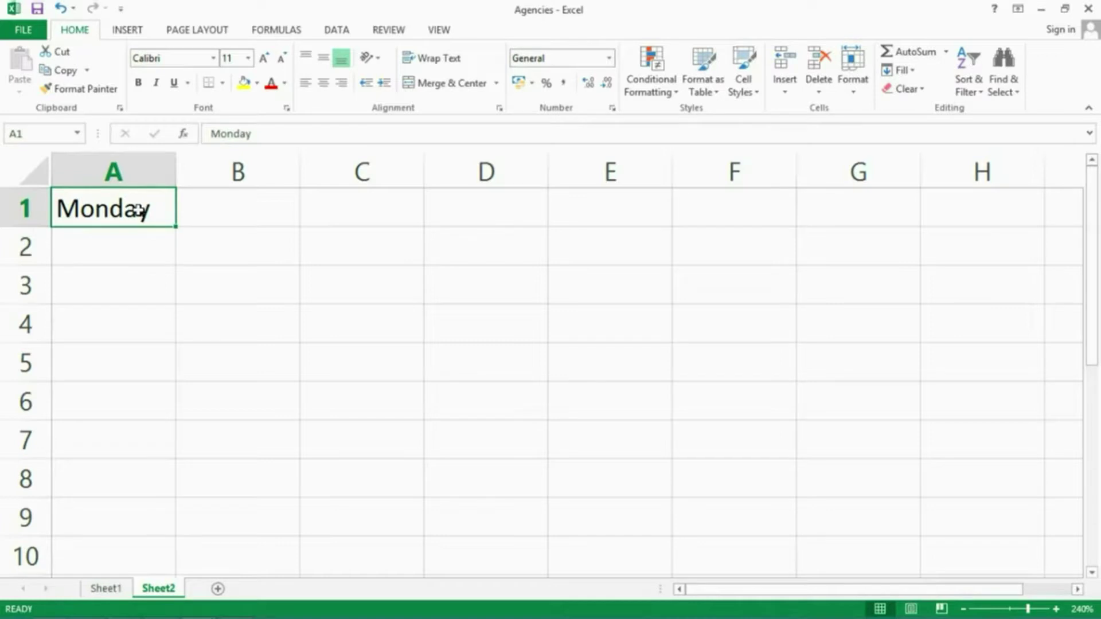
right_click(139, 212)
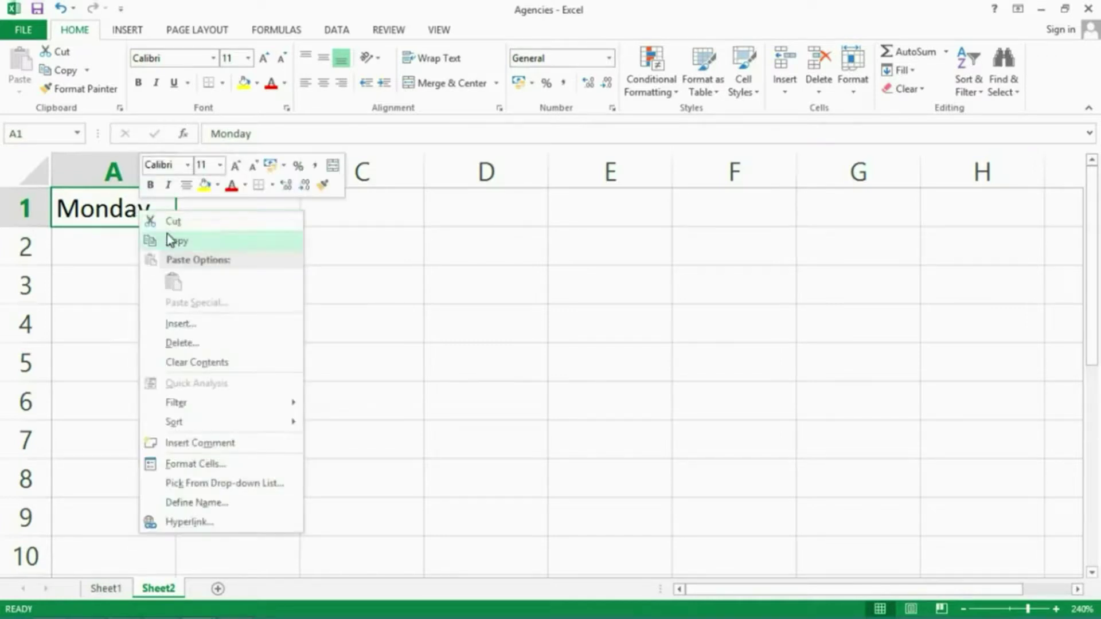
left_click(172, 243)
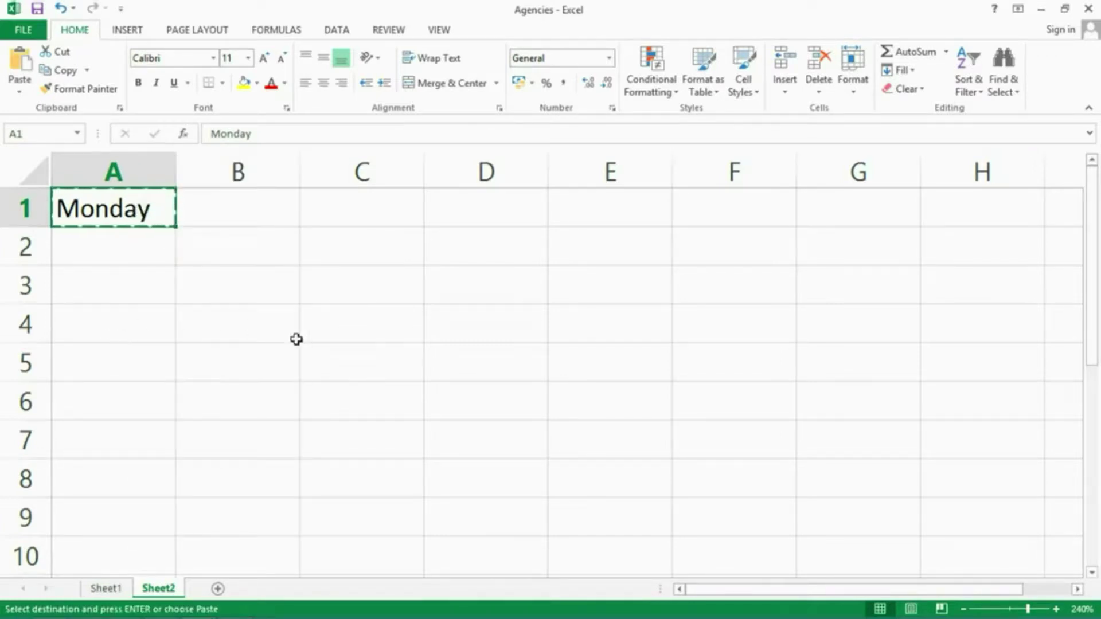
left_click(456, 333)
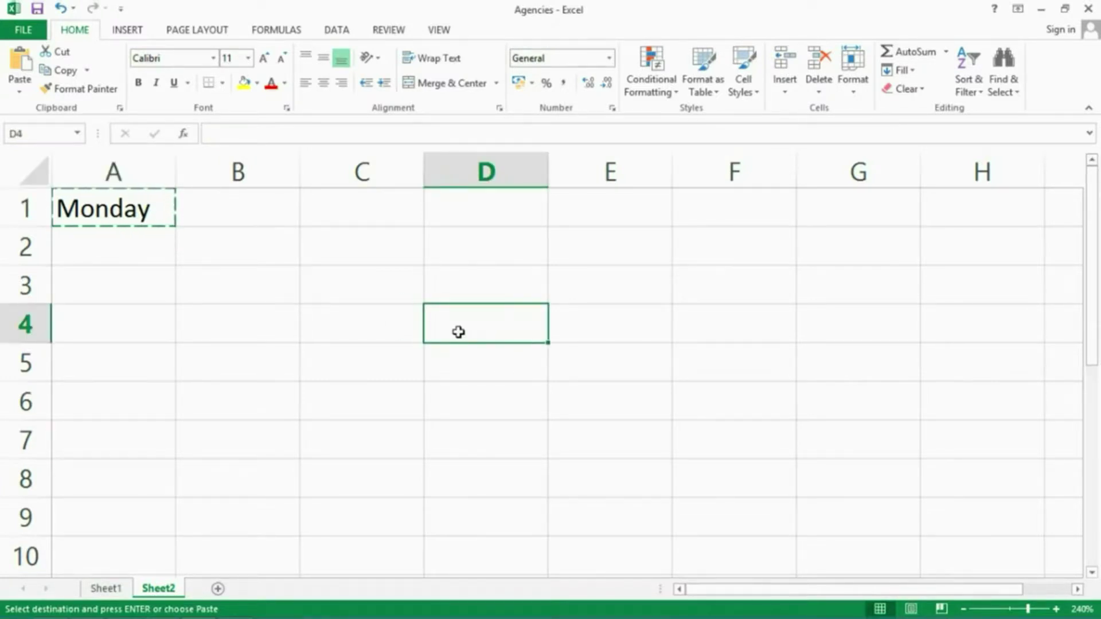
key("ctrl+v")
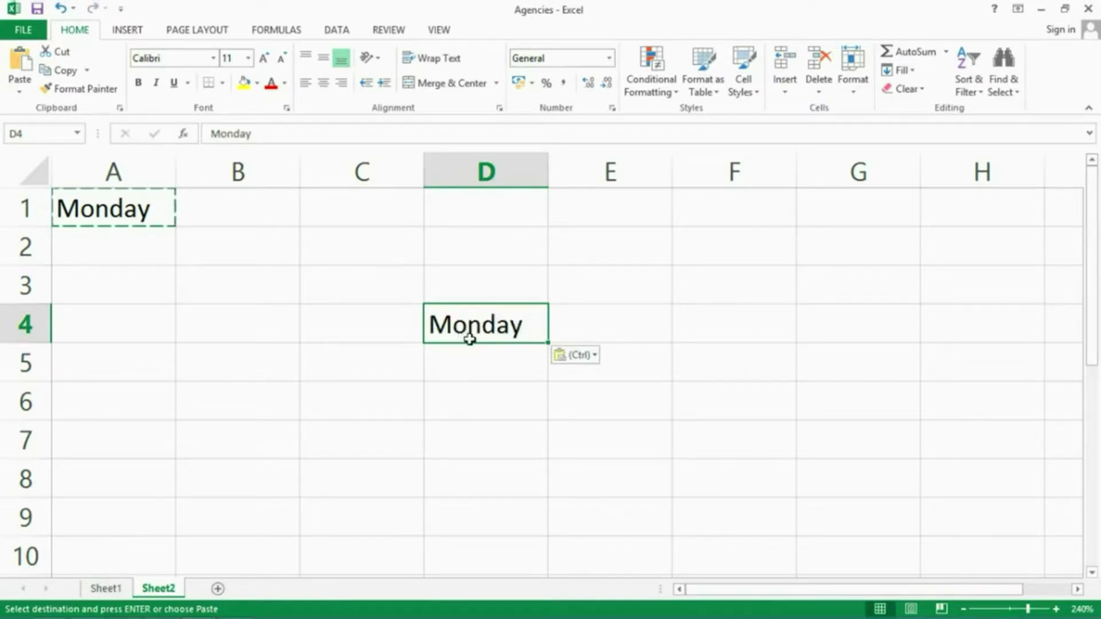
left_click(595, 355)
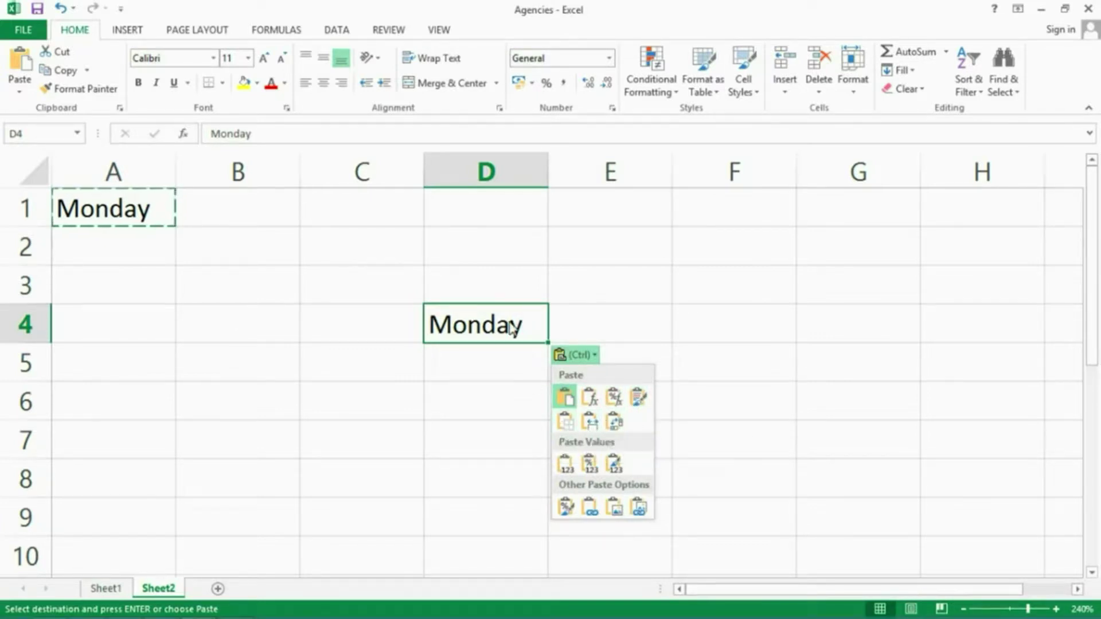
left_click(474, 325)
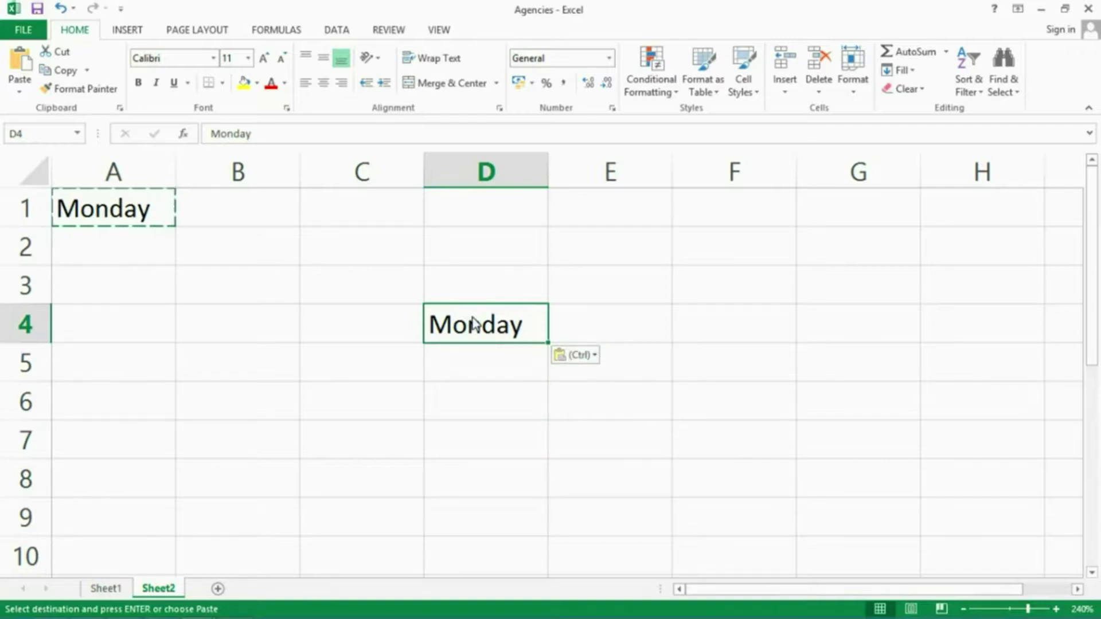
key("ctrl+z")
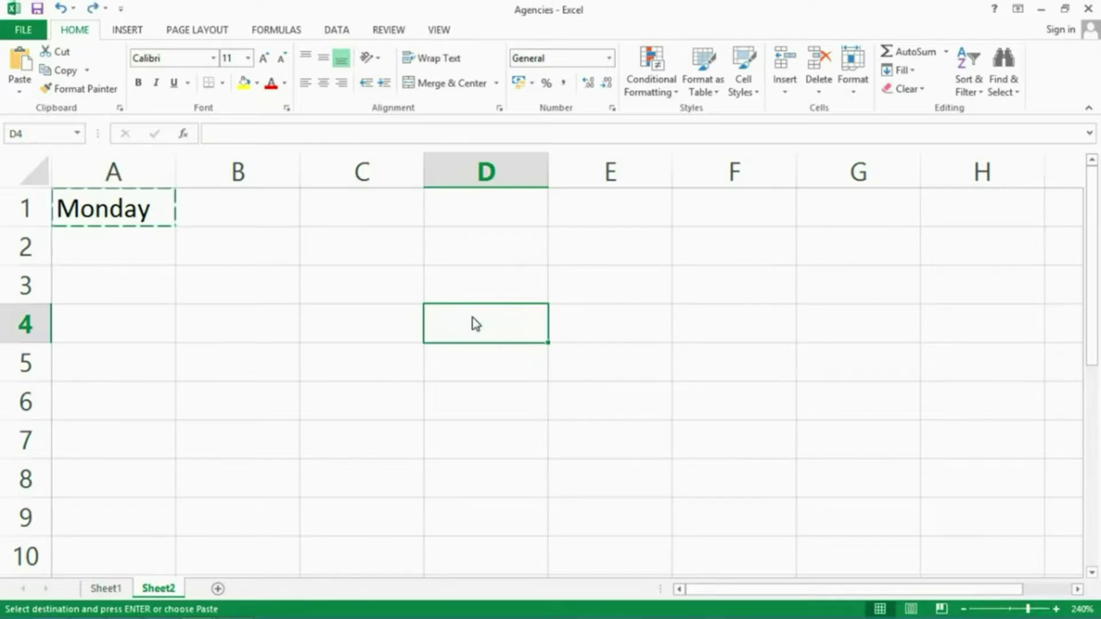
Step: Select cell A1 on Sheet2 and save the workbook
left_click(142, 211)
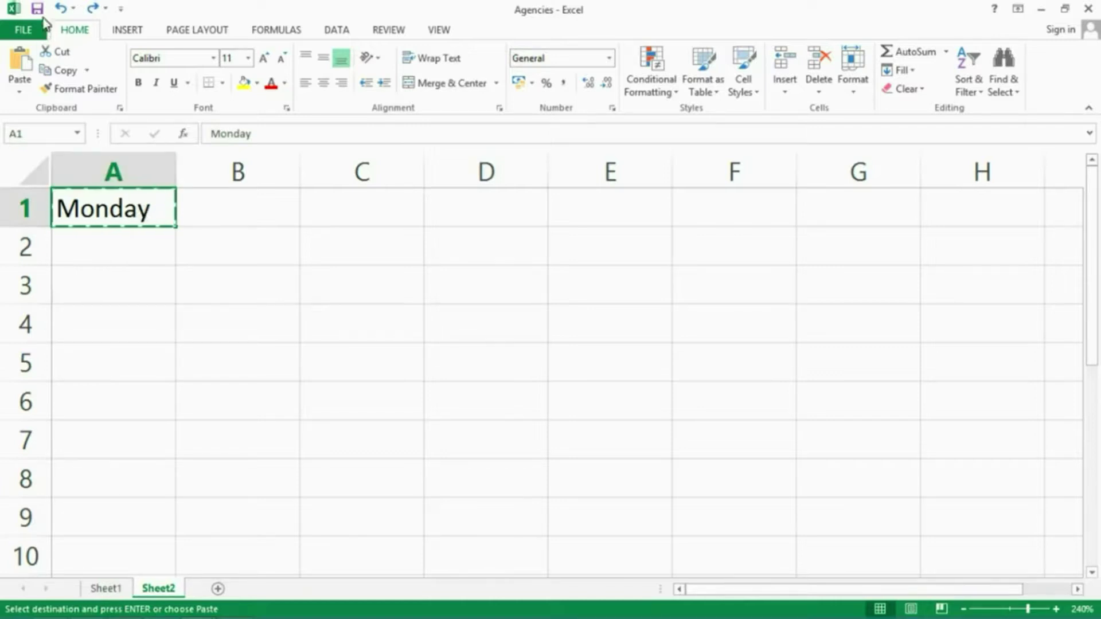
left_click(37, 8)
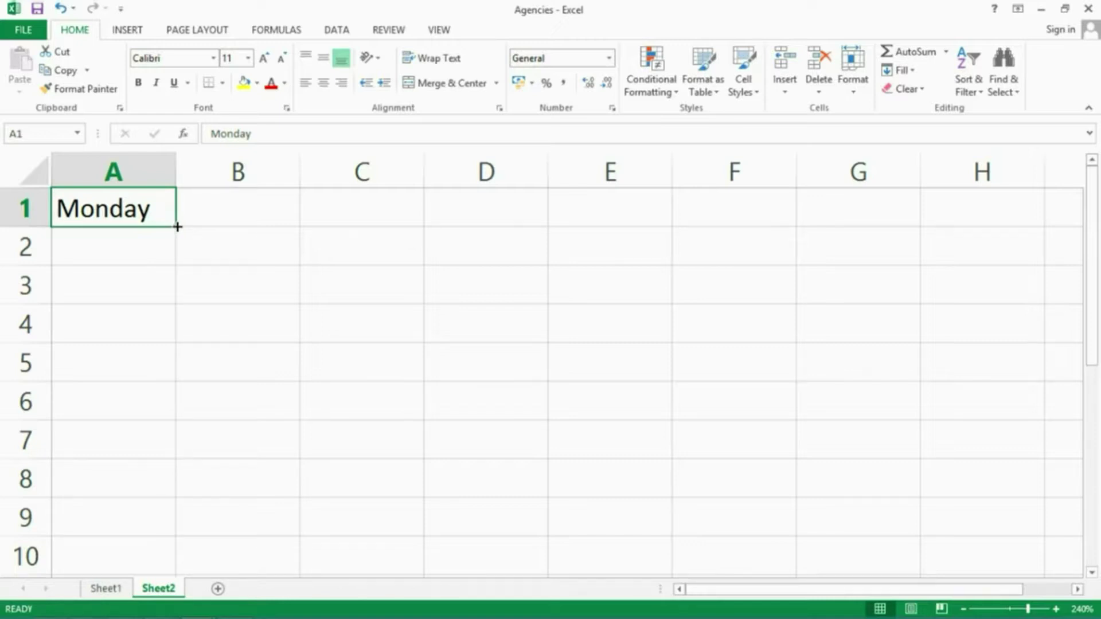
Step: Fill the weekday series from A1 down to A7, view the Auto Fill options, and undo the fill
left_click_drag(177, 227, 173, 436)
left_click_drag(173, 440, 173, 449)
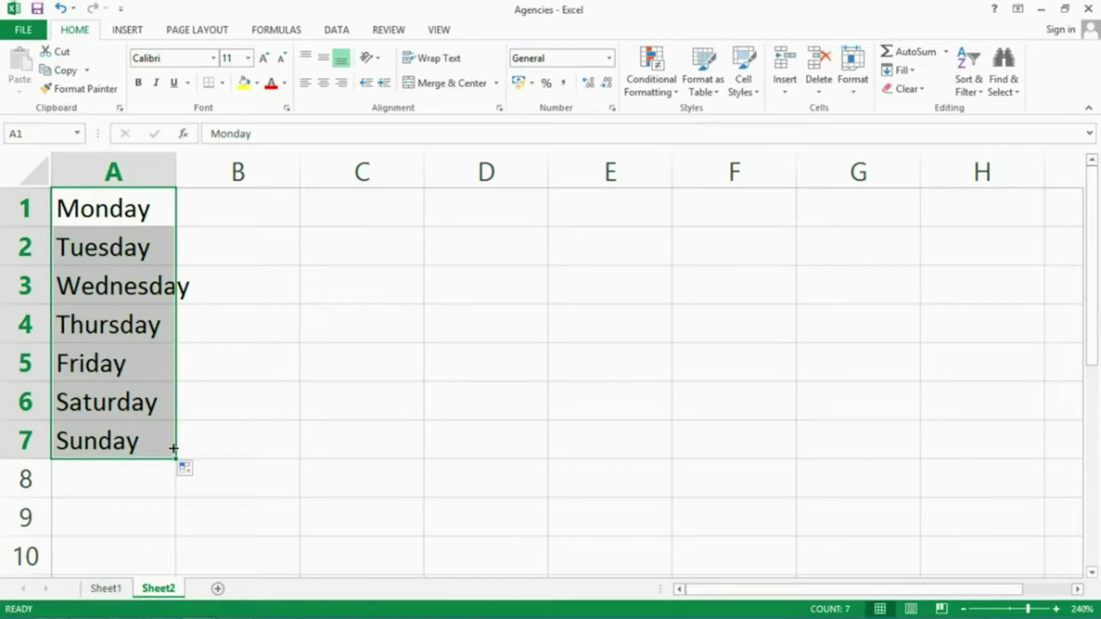
left_click(198, 469)
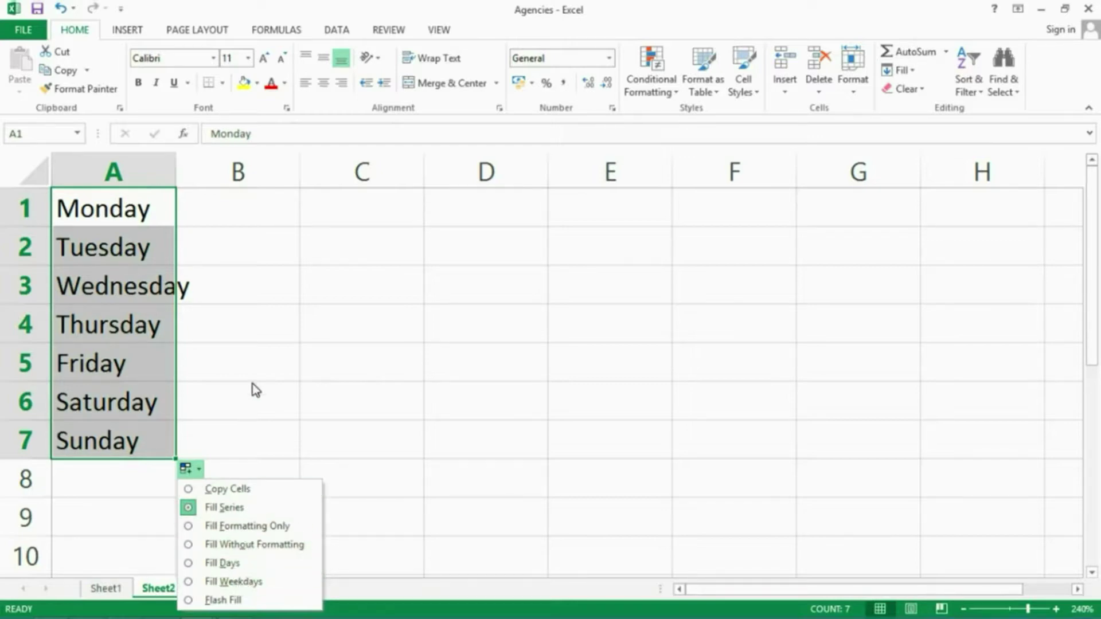
left_click(230, 297)
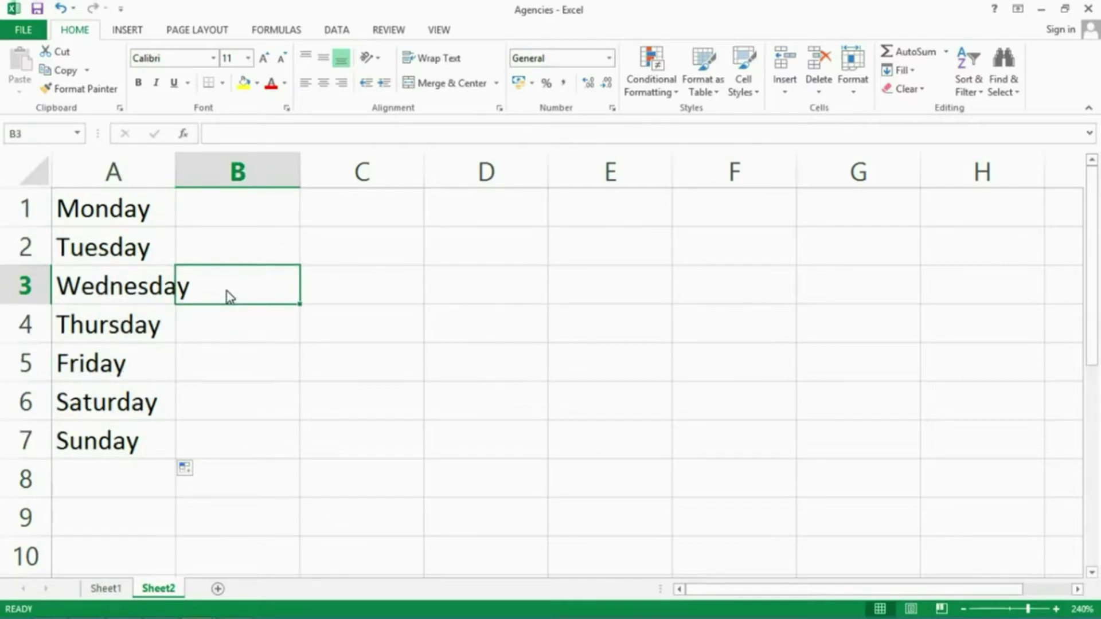
key("ctrl+z")
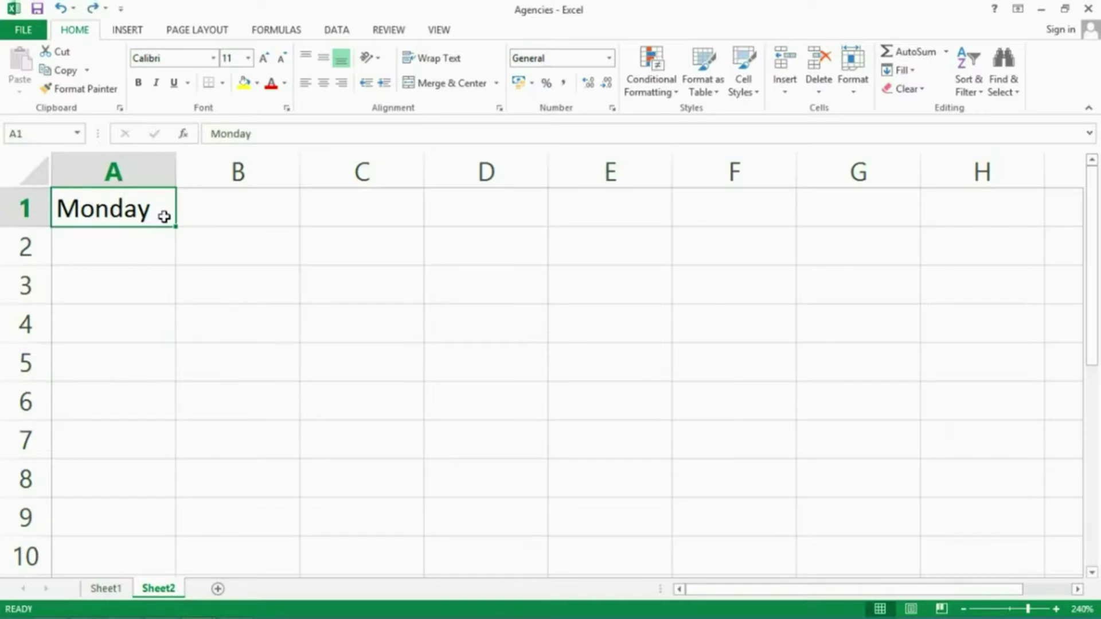
Step: Replace the text in A1 with Paris, fill it down to A6, and show the Auto Fill options
type("Paris")
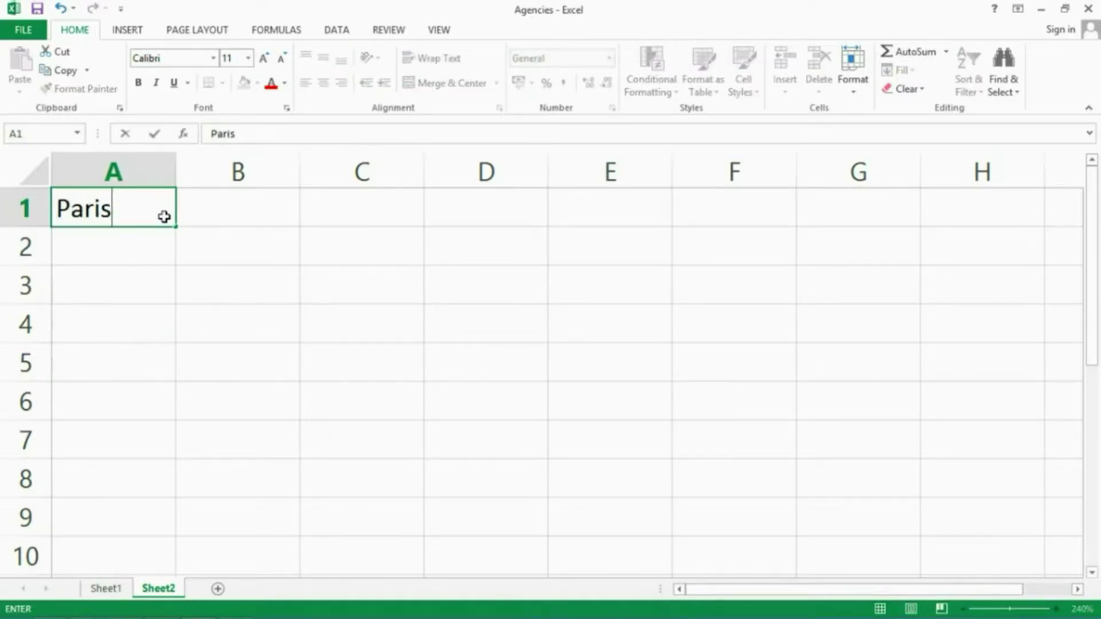
key("Return")
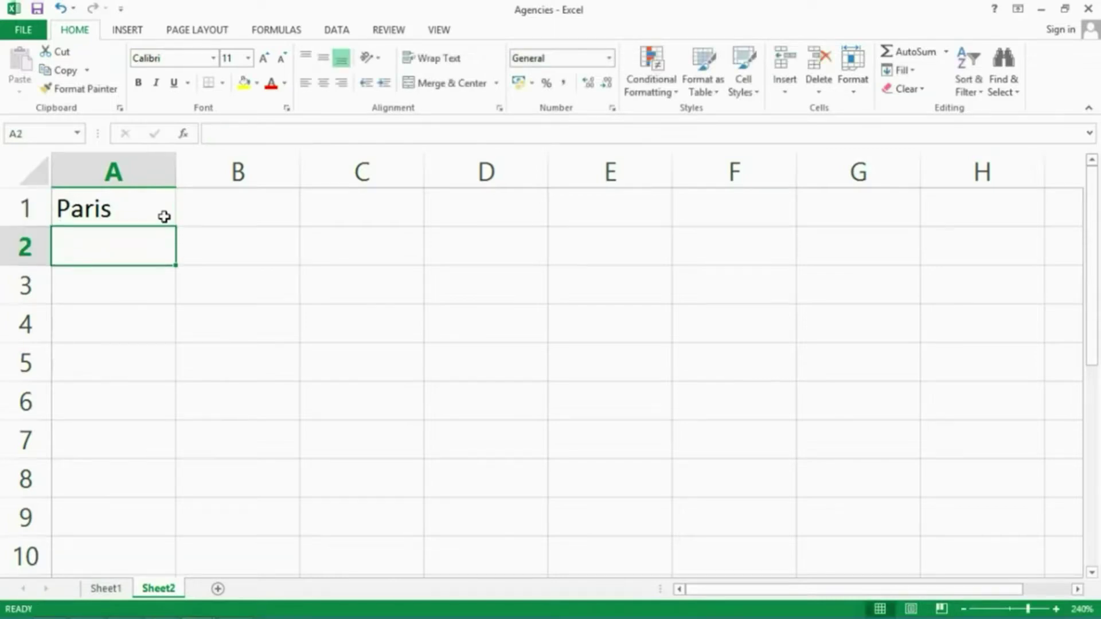
left_click(133, 208)
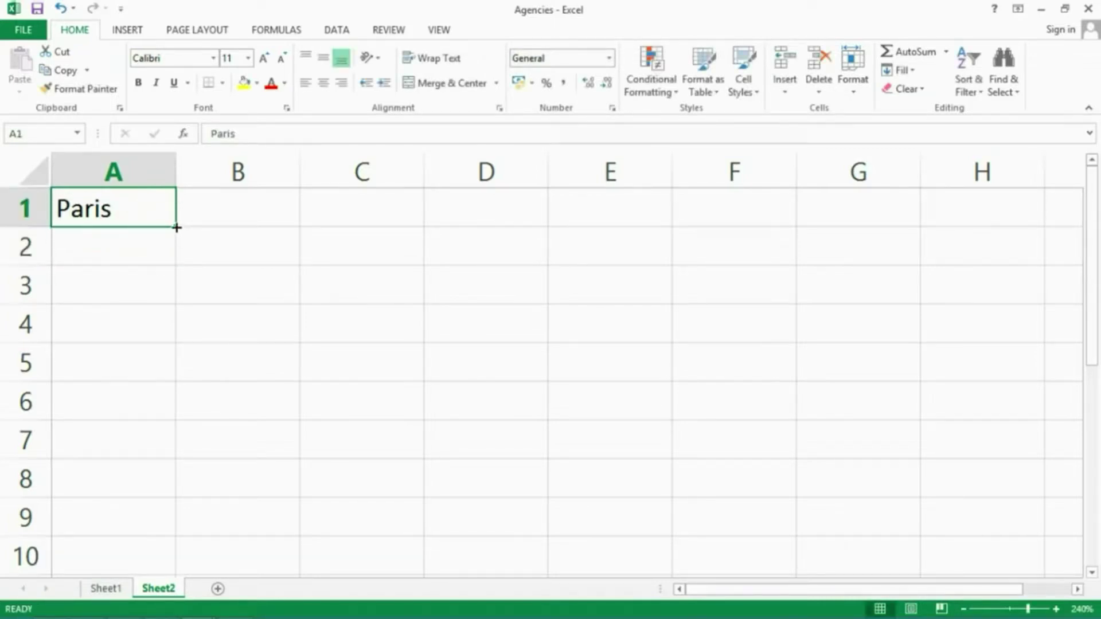
left_click_drag(177, 228, 170, 412)
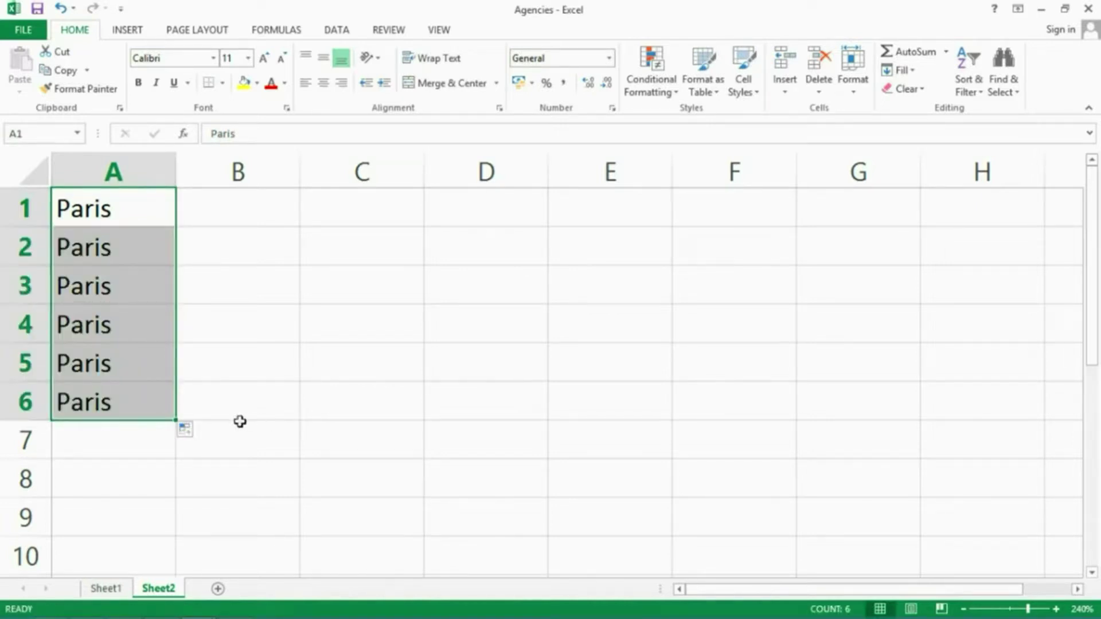
left_click(198, 430)
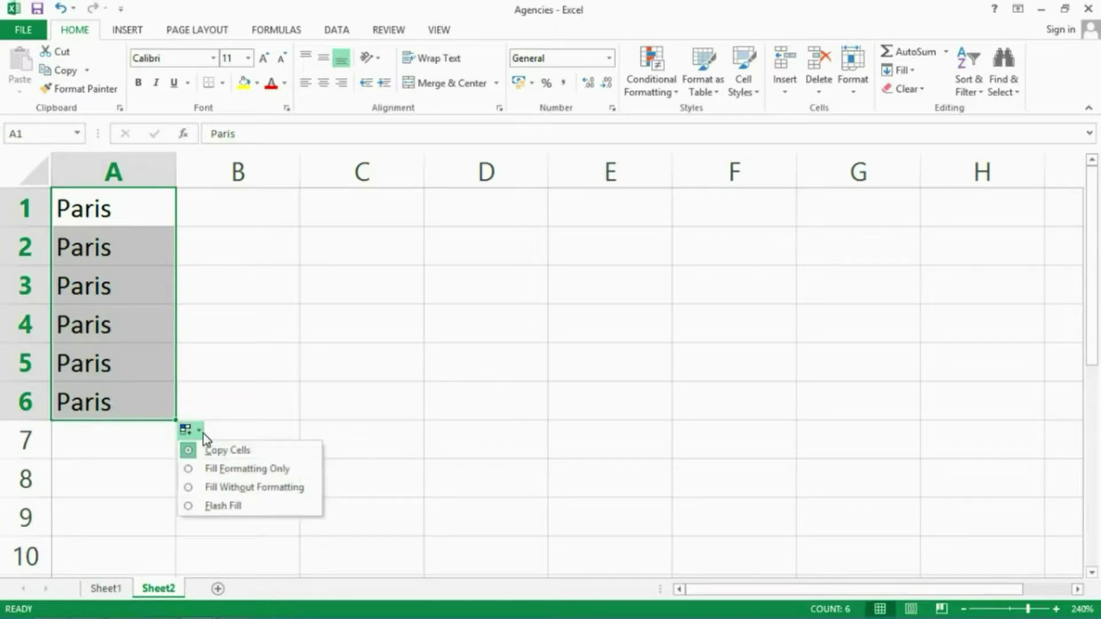
Step: Dismiss the Auto Fill options and undo the Paris fill in column A
left_click(247, 273)
left_click(248, 274)
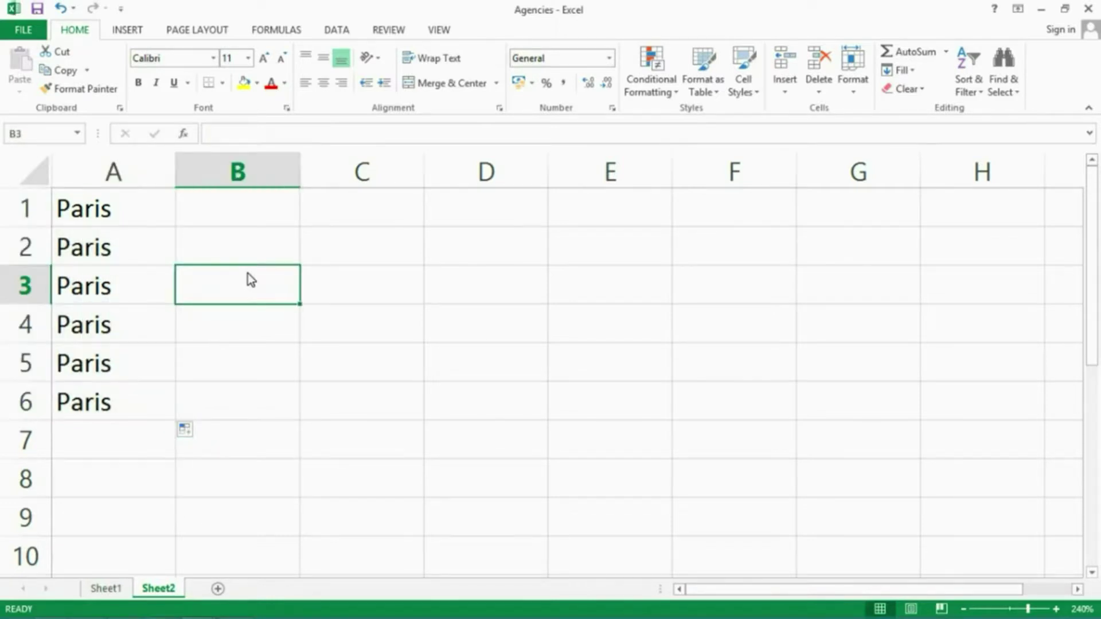
key("ctrl+z")
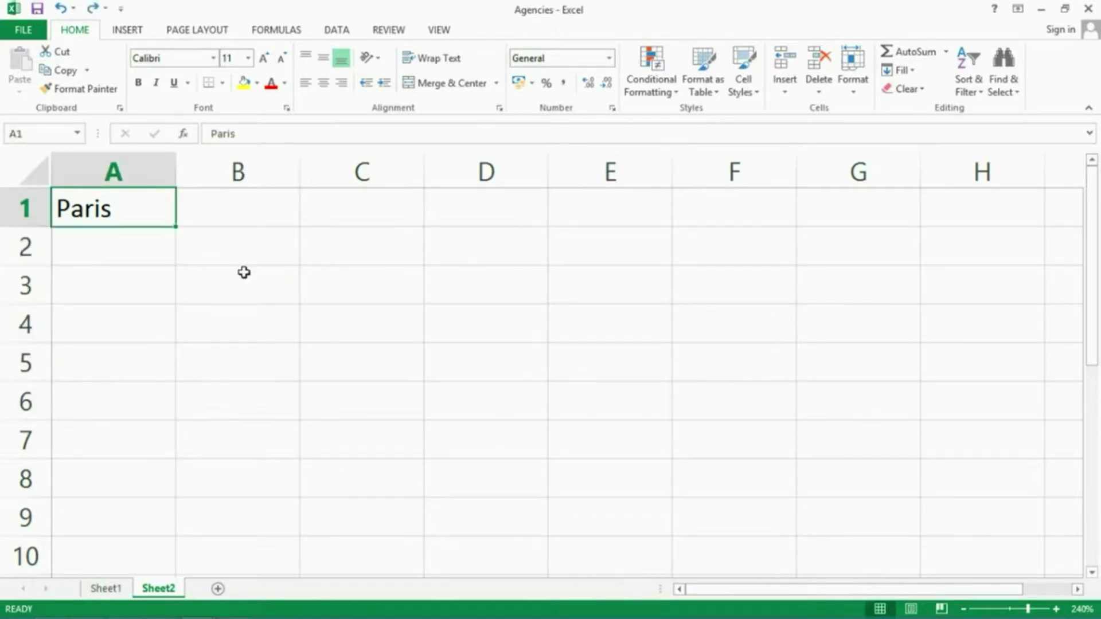
Step: Replace A1 with January, fill the months down to A9, and widen column A to fit September
type("January")
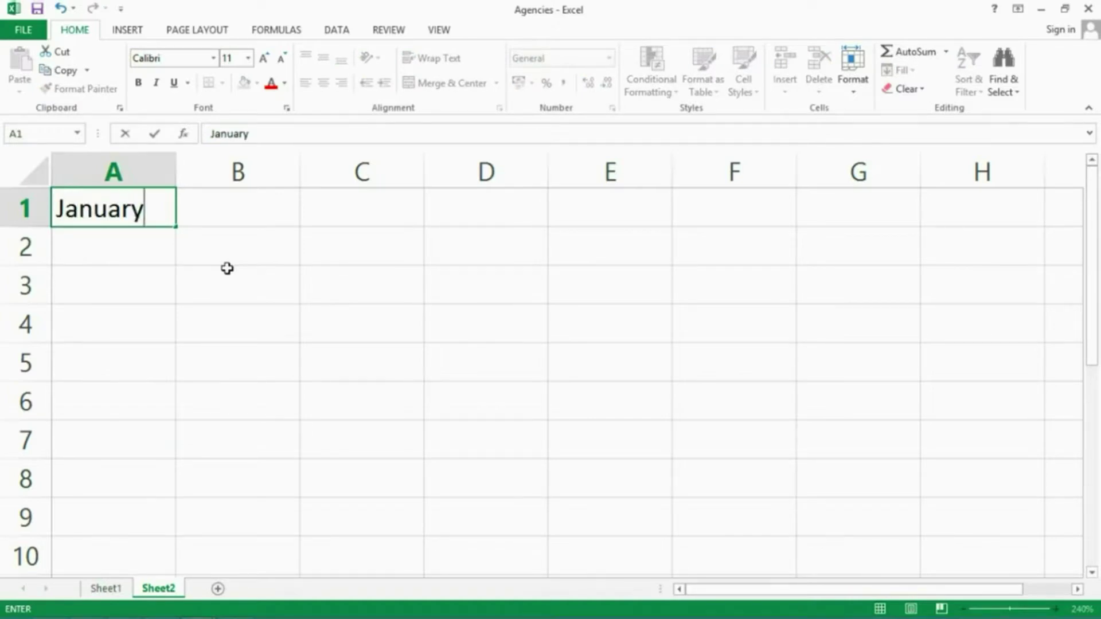
key("Return")
left_click(113, 210)
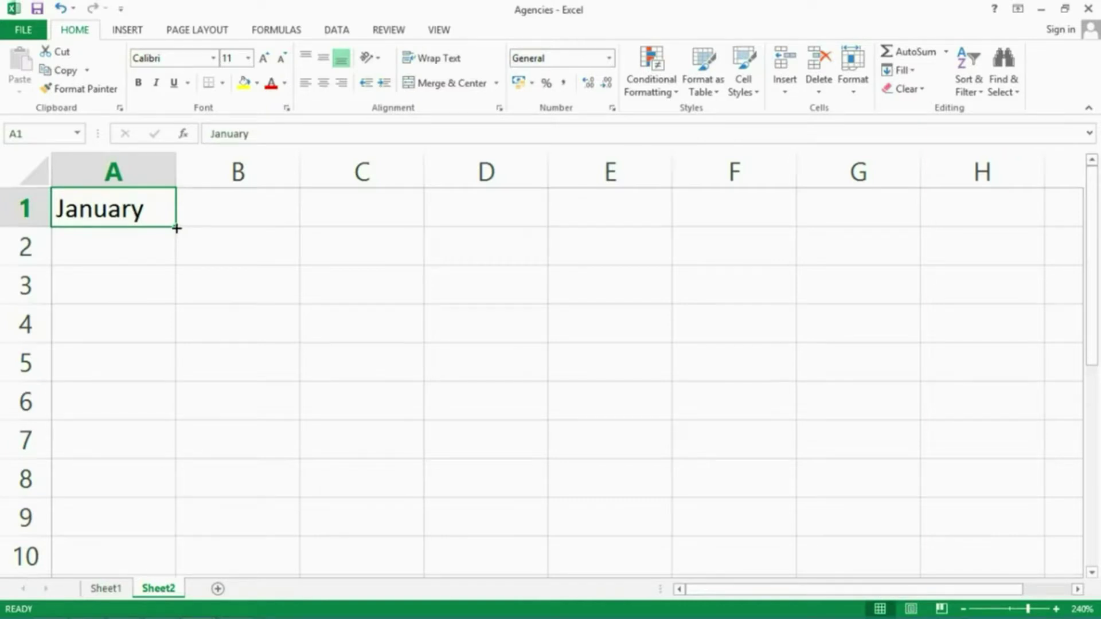
left_click_drag(177, 229, 165, 527)
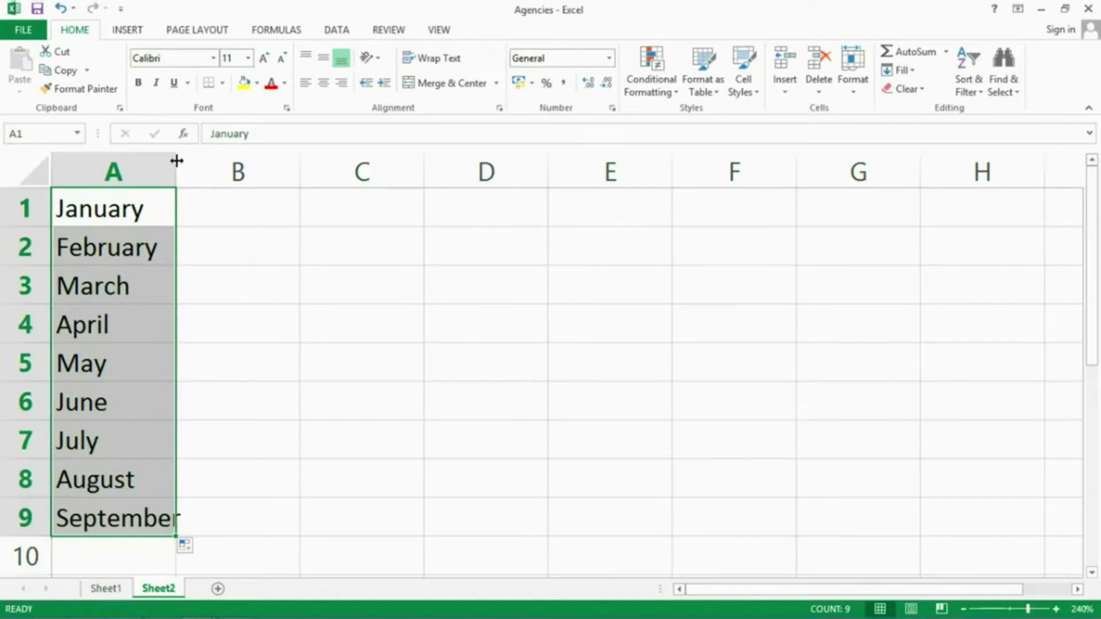
left_click_drag(176, 161, 190, 161)
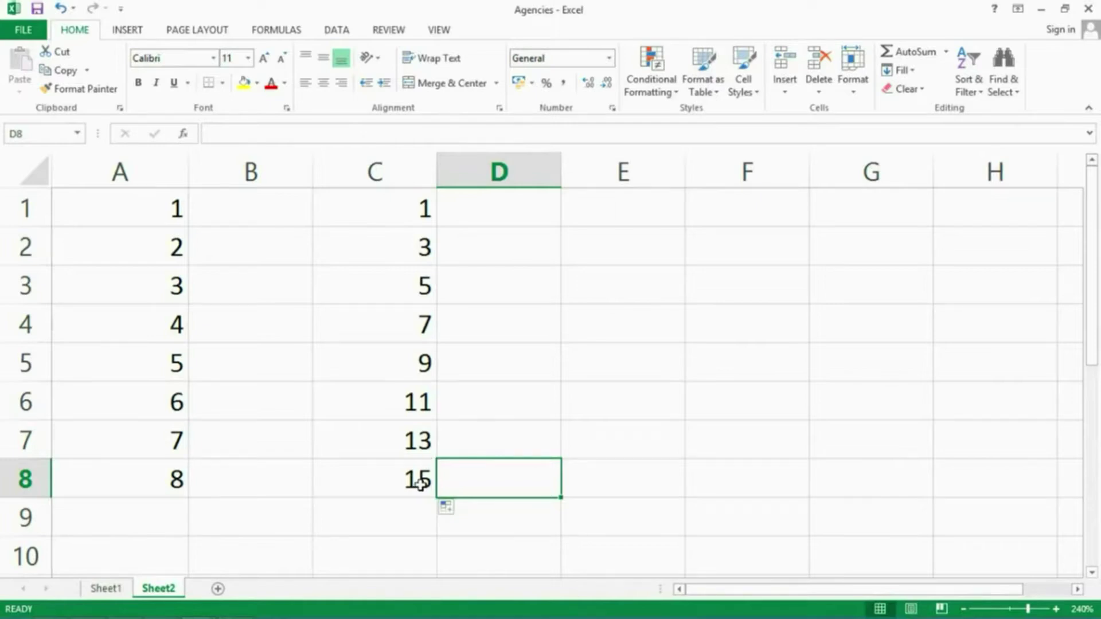
Step: Clear the number series in A1:C8 and select cell A1
left_click_drag(420, 483, 116, 199)
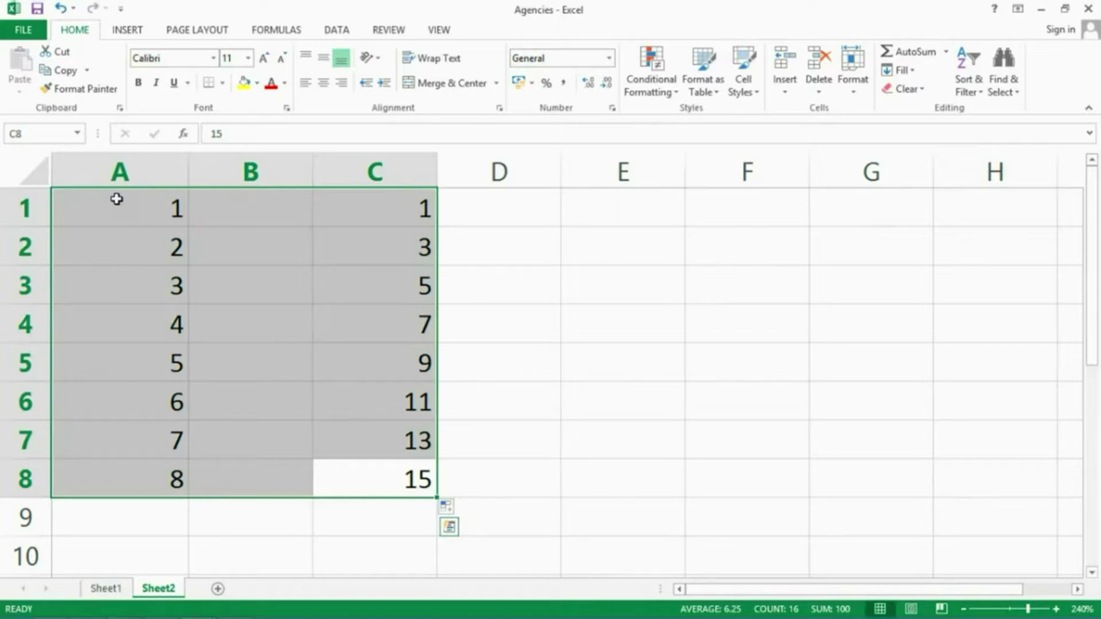
key("Delete")
left_click(117, 199)
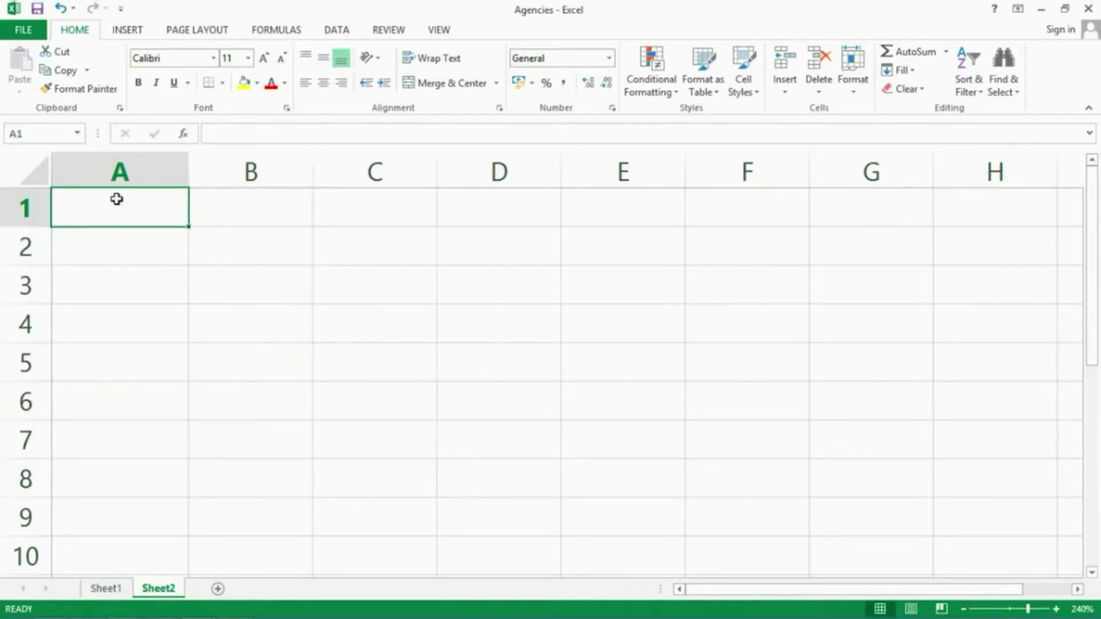
Step: Enter Monday in A1, fill the weekdays across to G1, and widen column C to fit Wednesday
type("Monday")
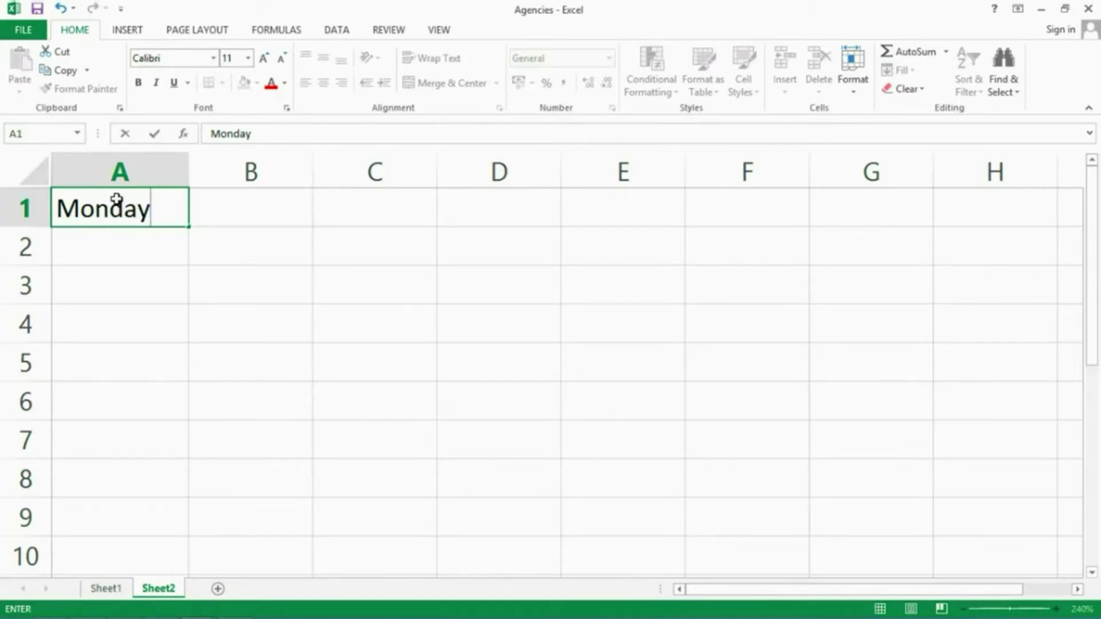
key("Return")
left_click(116, 199)
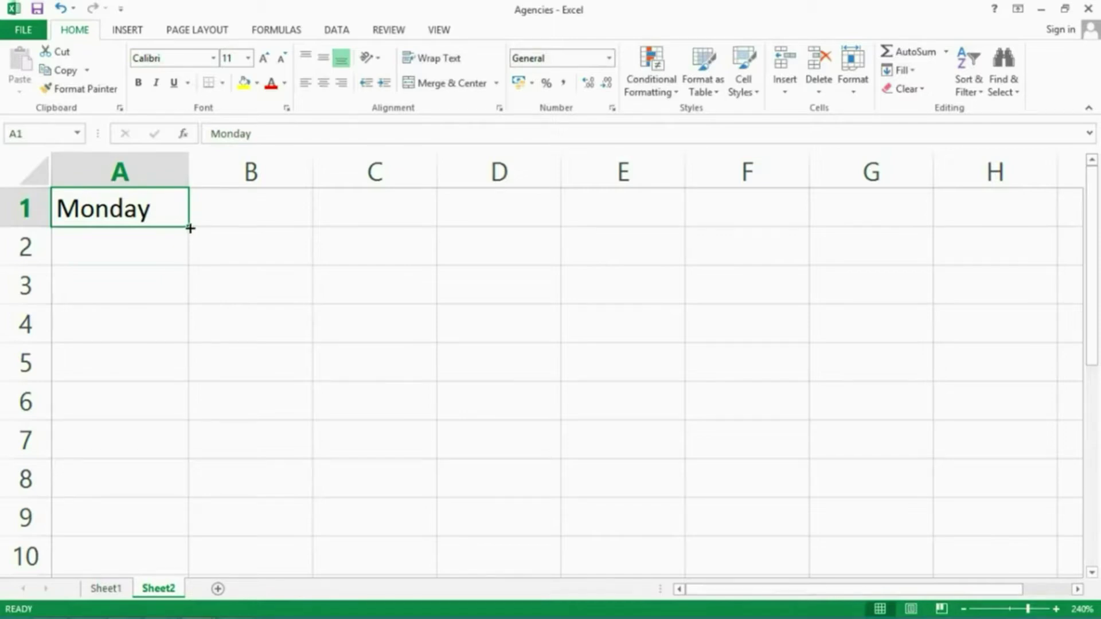
left_click_drag(190, 229, 883, 216)
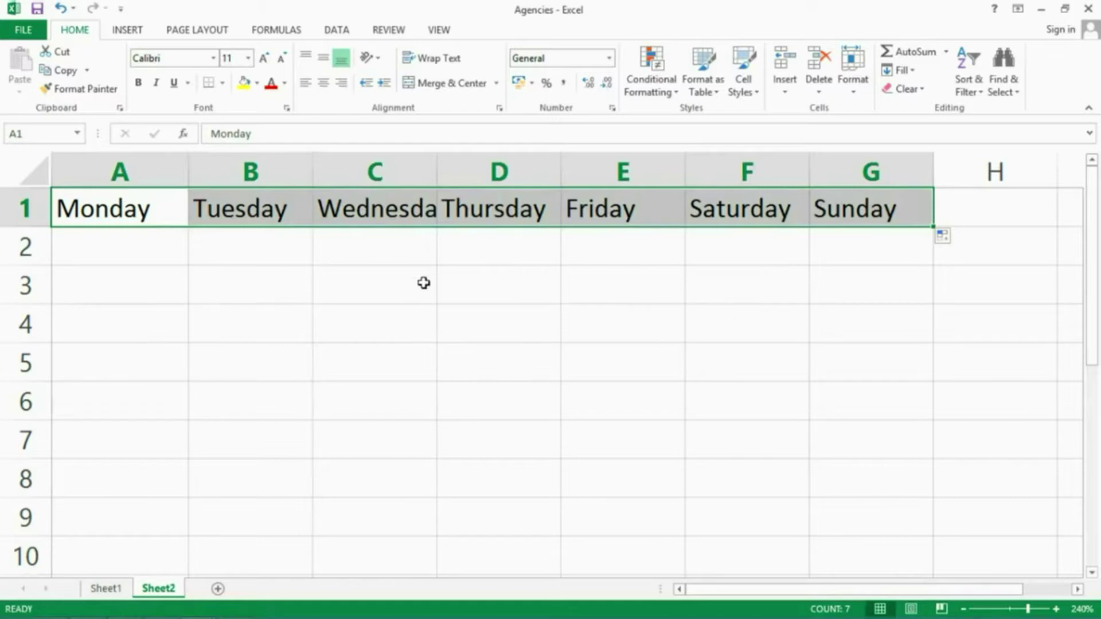
left_click_drag(436, 166, 451, 166)
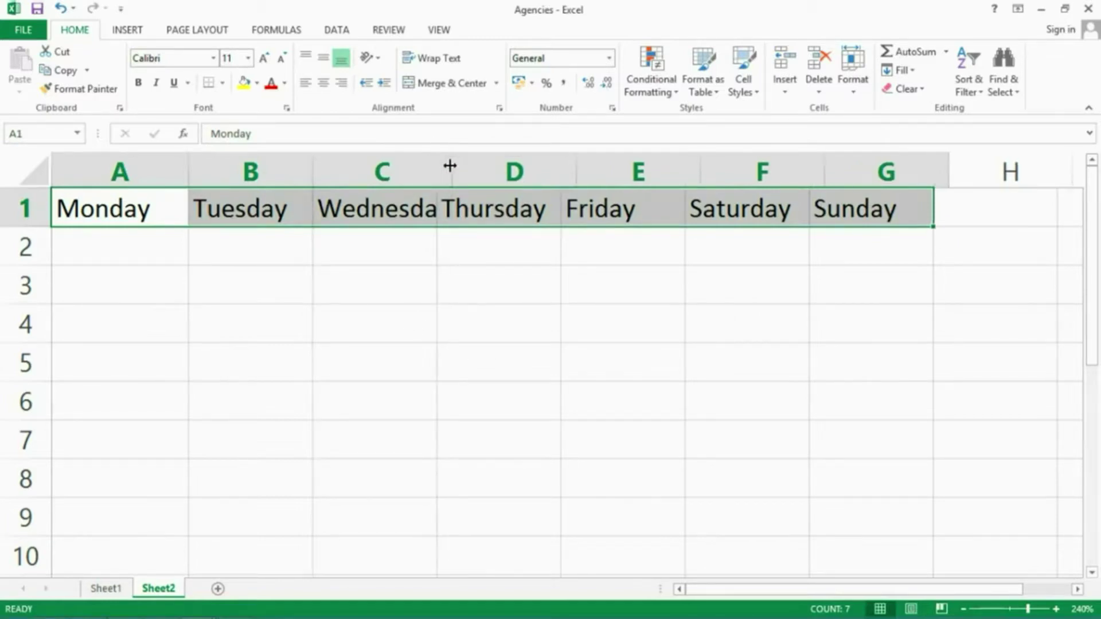
left_click(477, 285)
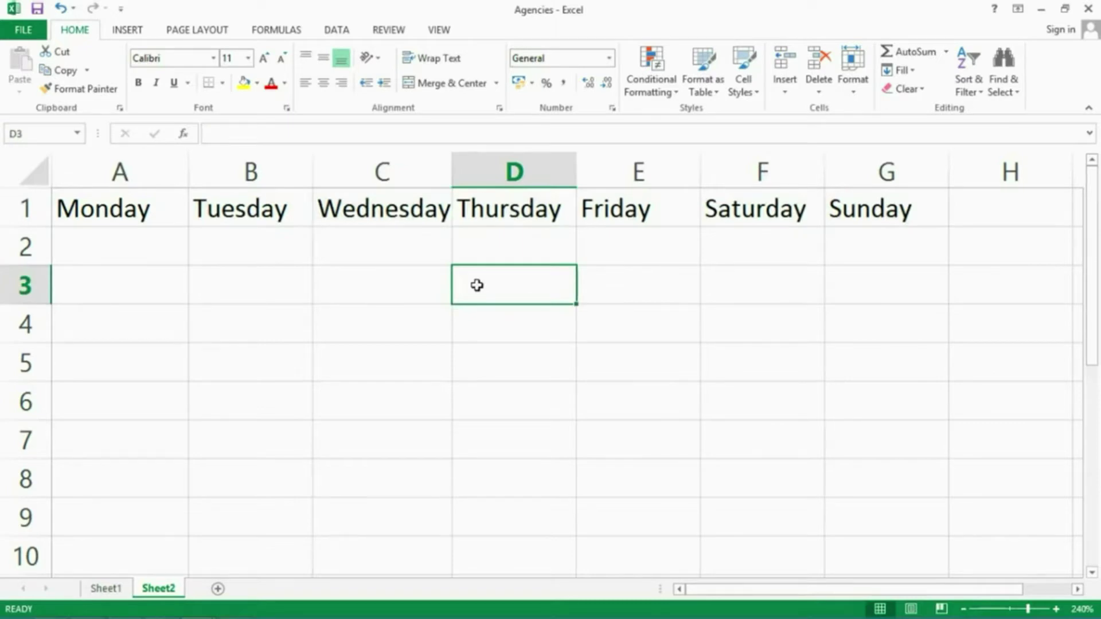
Step: Enter 1 in A3, fill it across to G3, and switch the fill to Fill Series
left_click(97, 296)
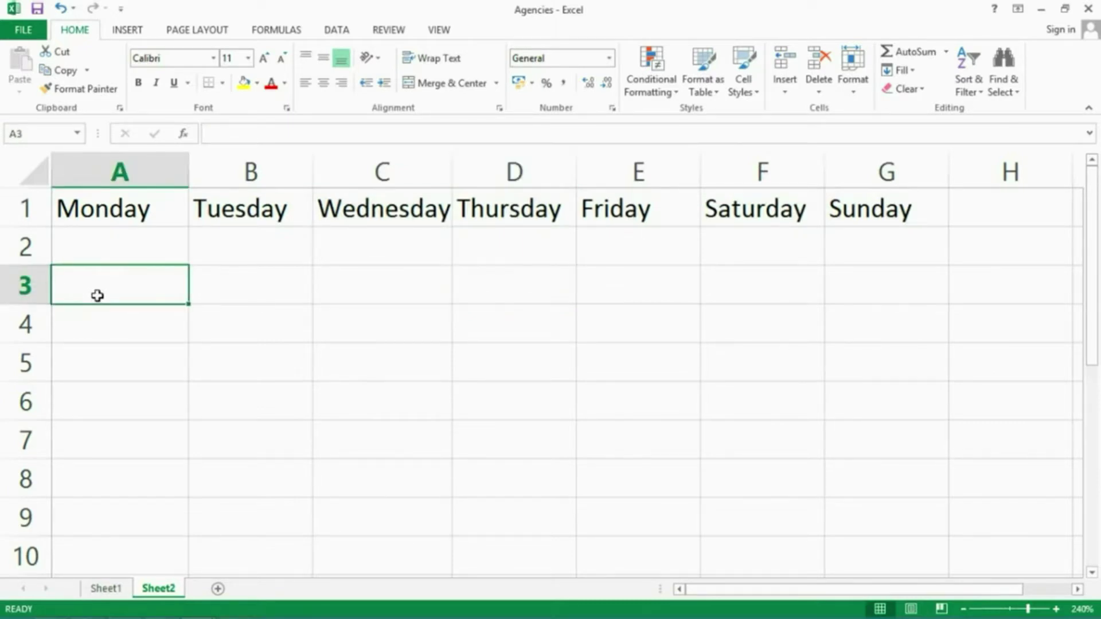
type("1")
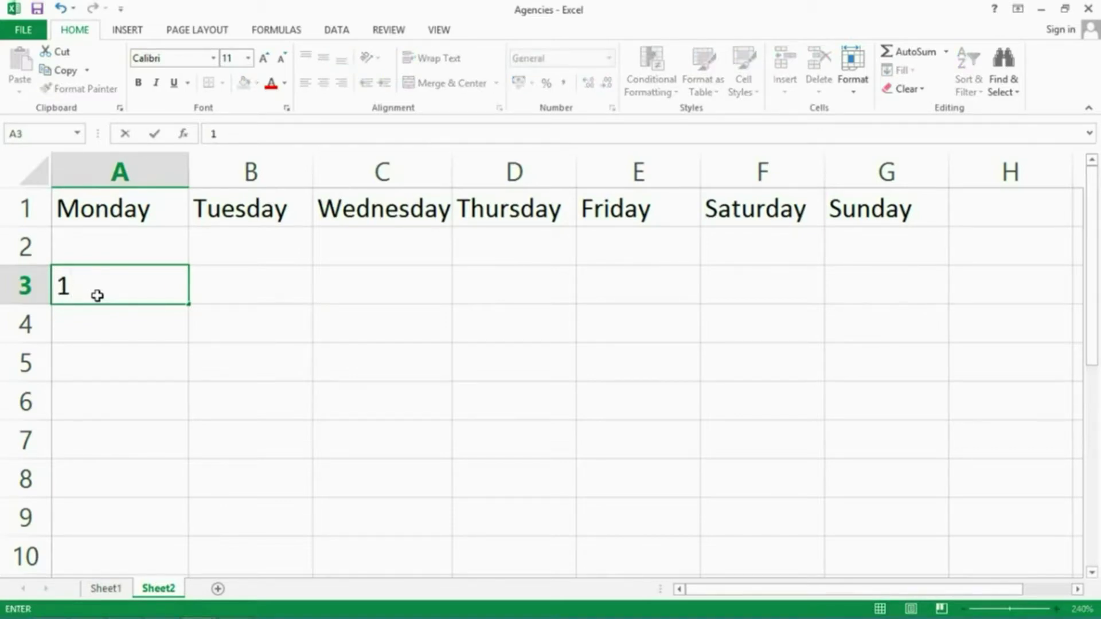
key("Tab")
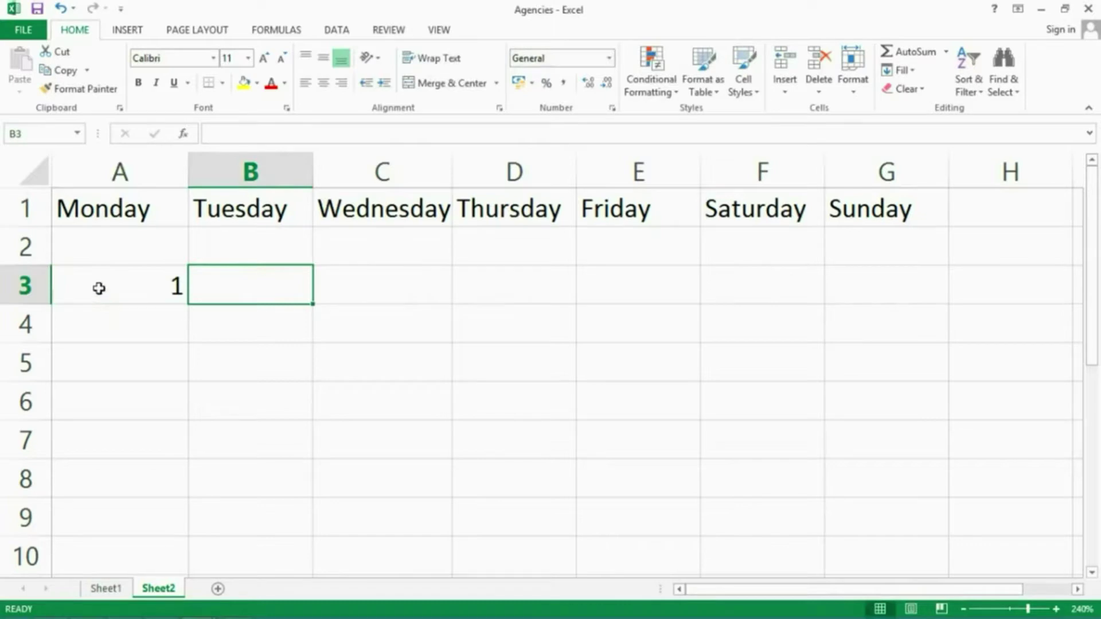
left_click(97, 296)
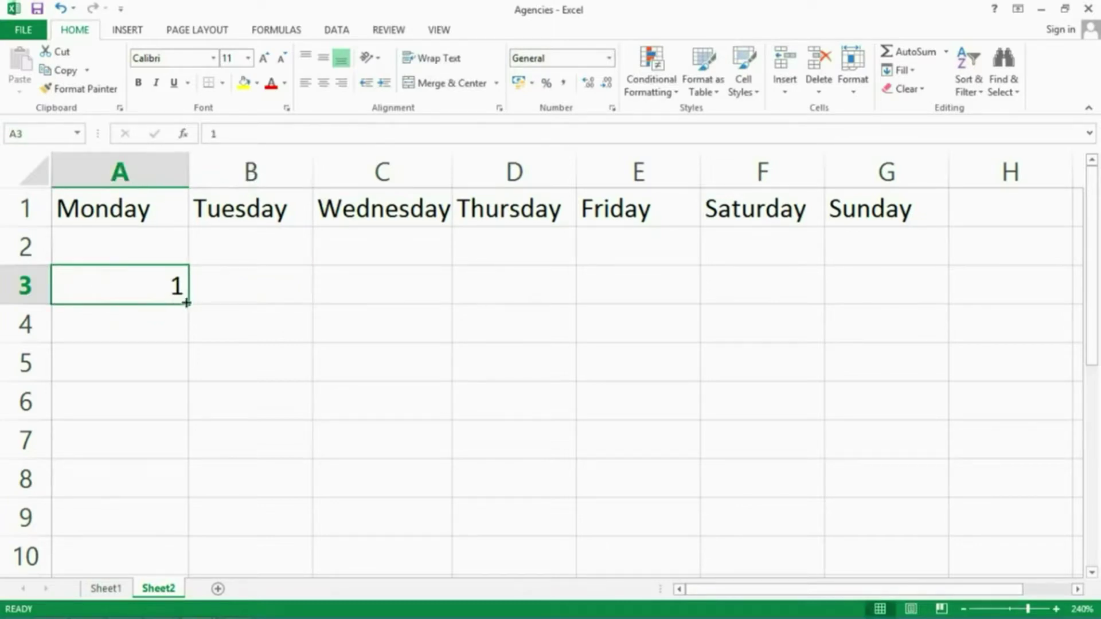
left_click_drag(189, 302, 189, 303)
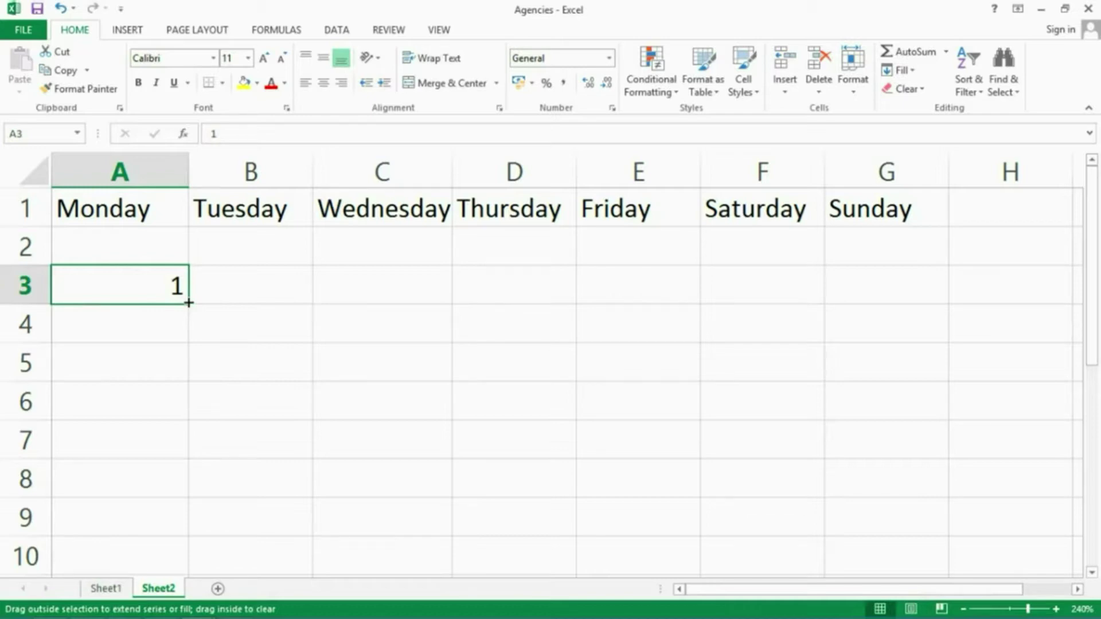
left_click_drag(188, 302, 904, 297)
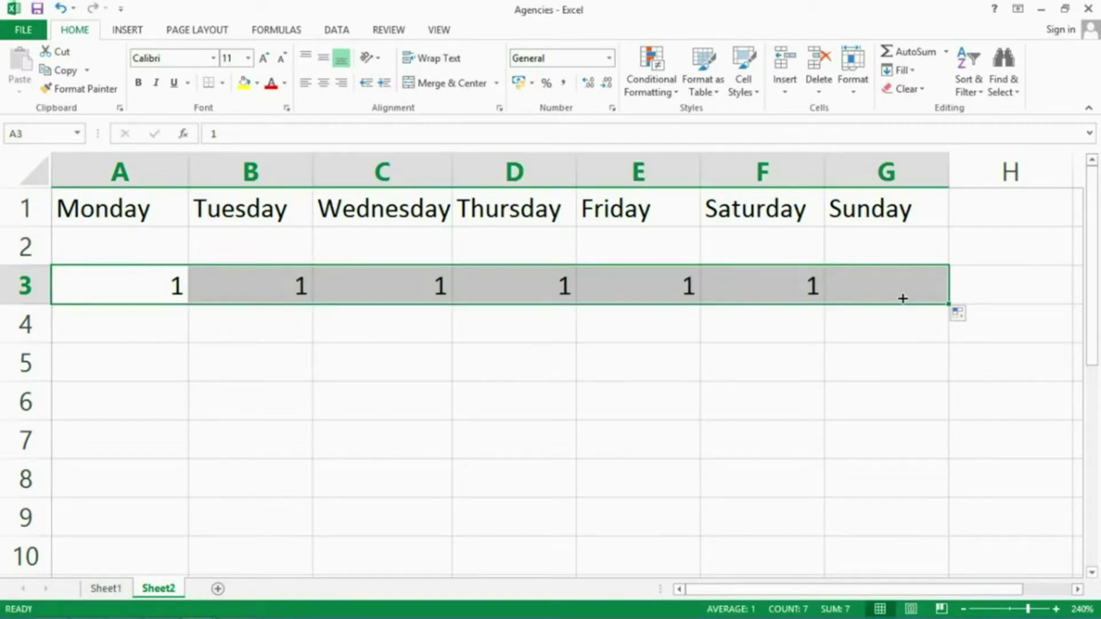
left_click(975, 317)
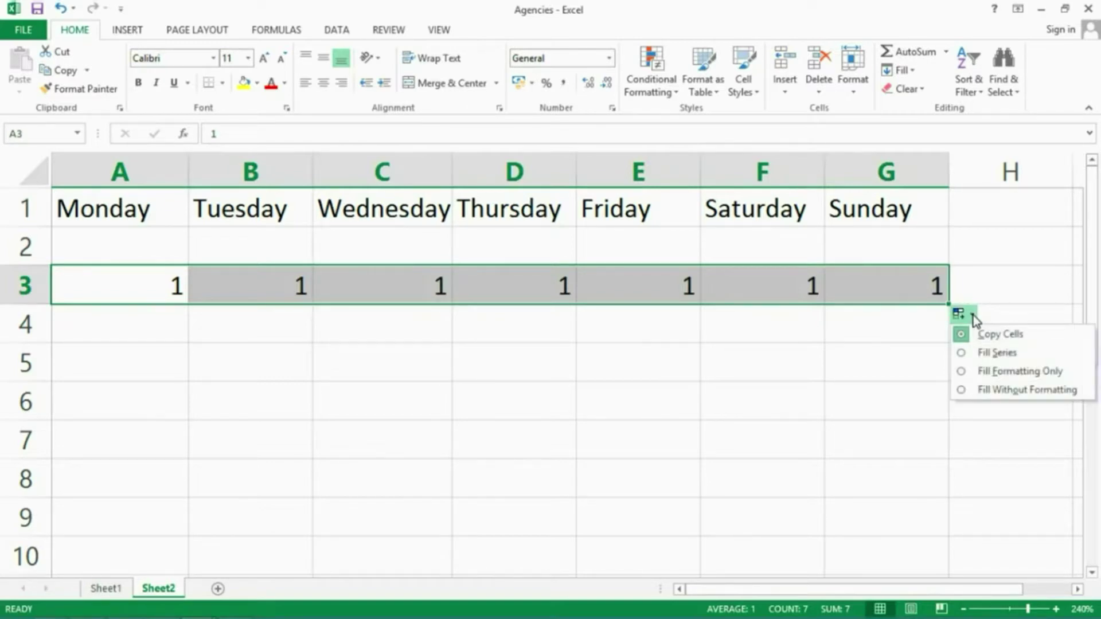
left_click(984, 354)
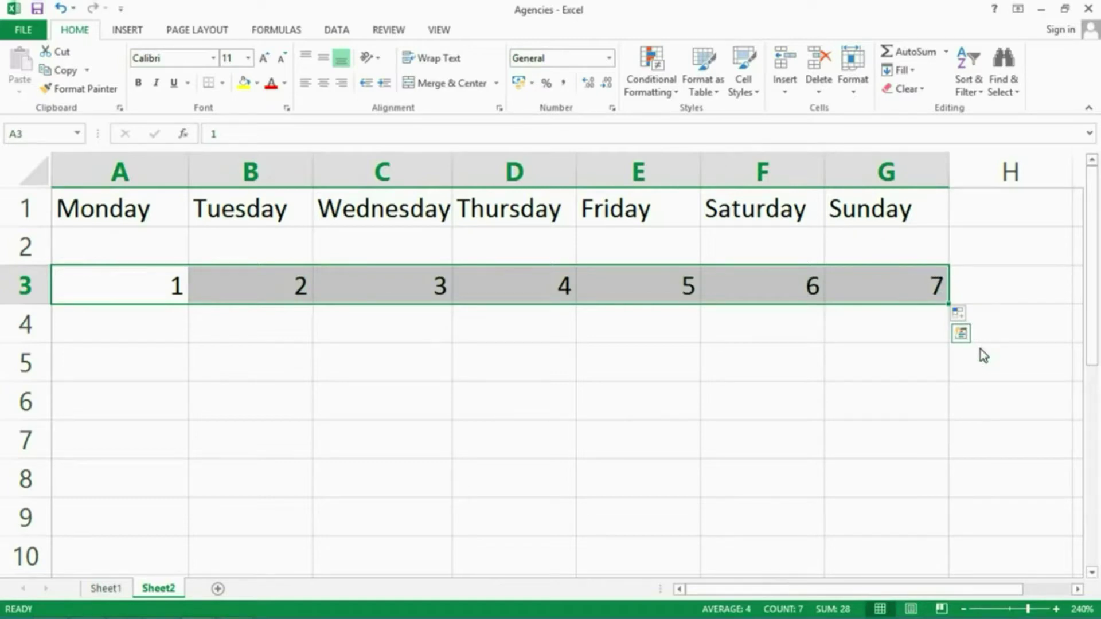
left_click(855, 364)
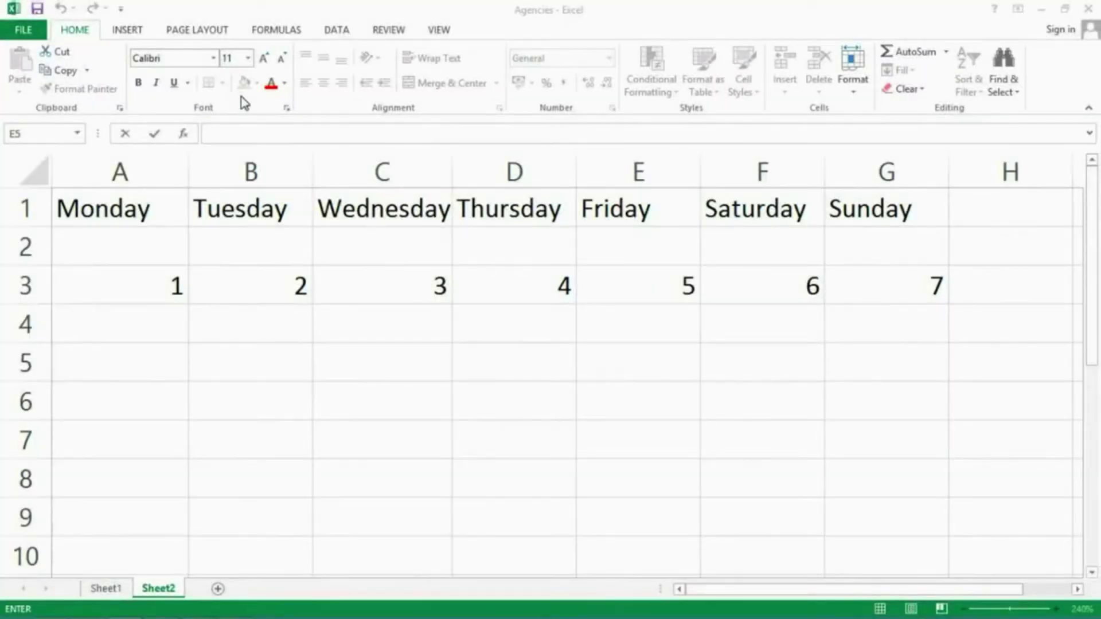
Step: Enter Red, Green and Blue in cells A5 to A7
left_click(105, 357)
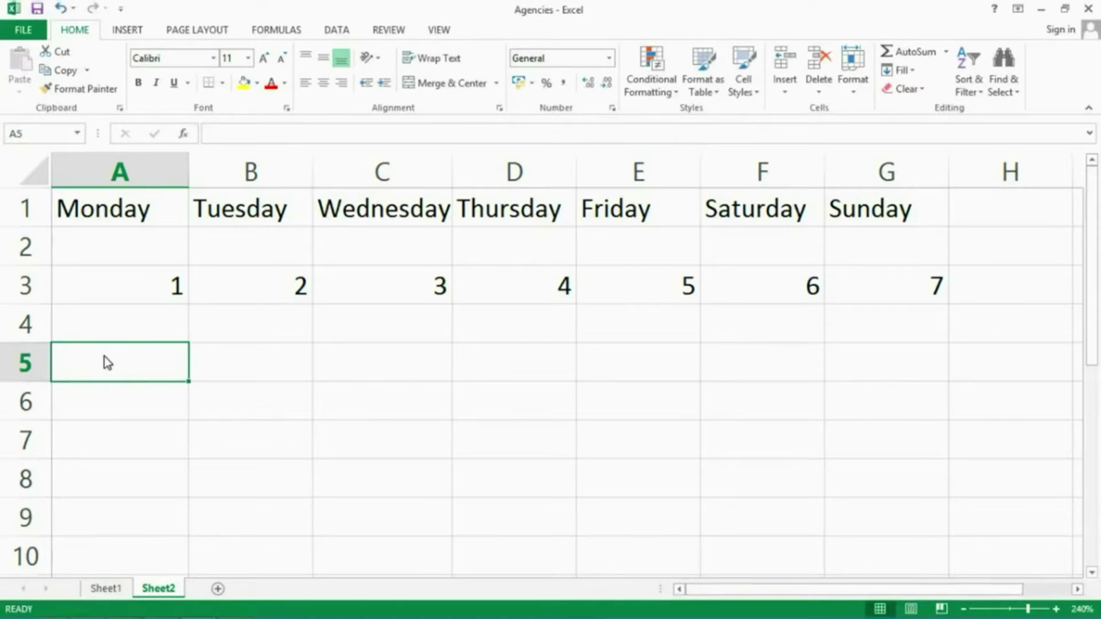
type("Red")
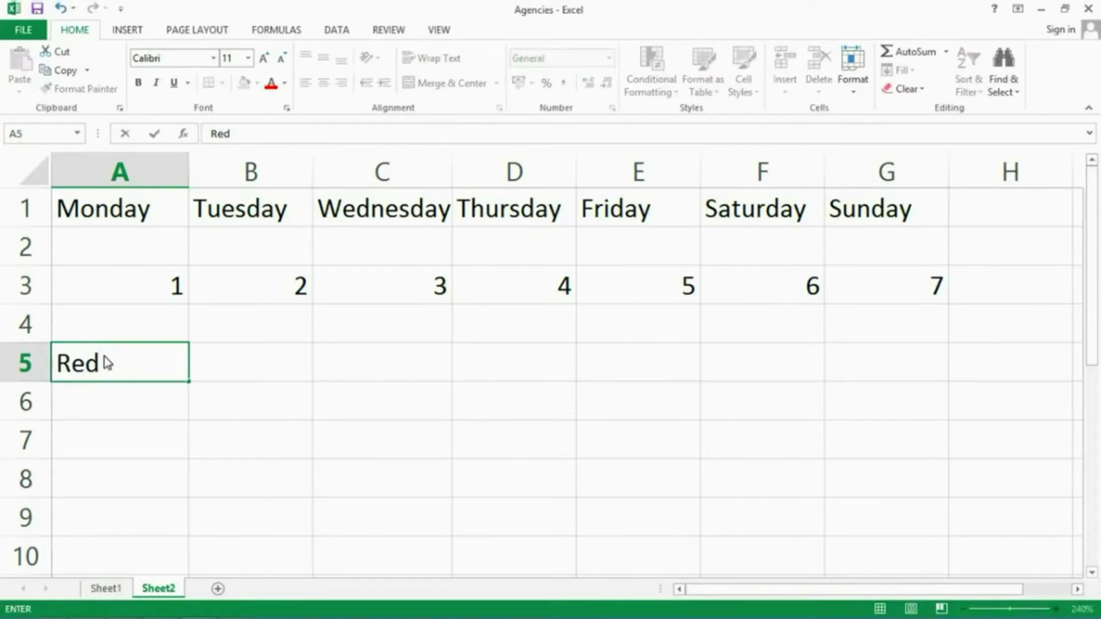
key("Return")
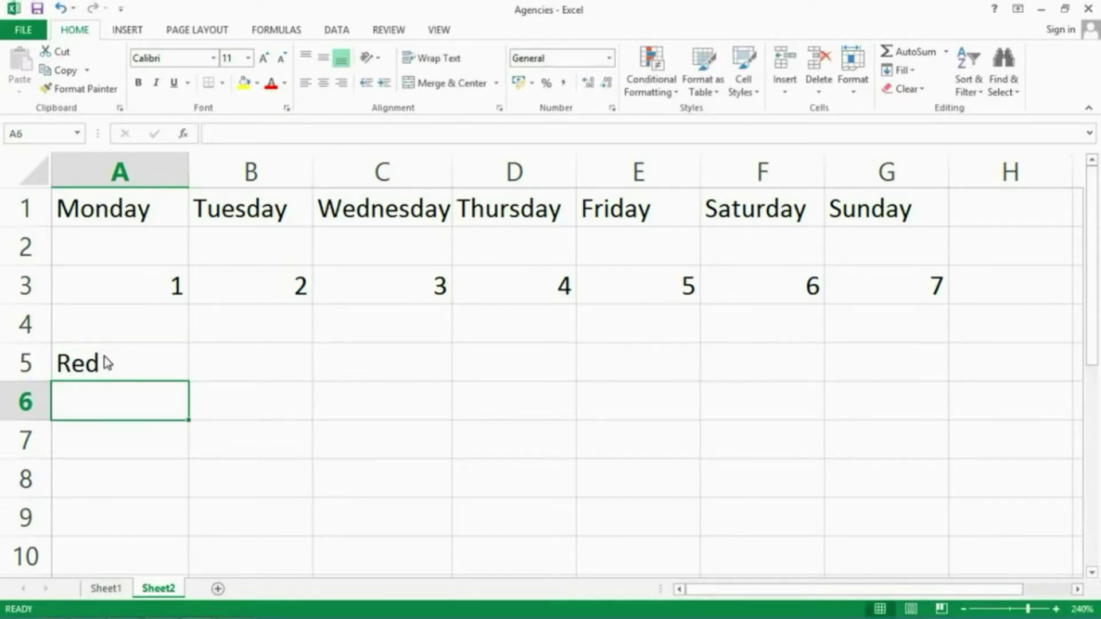
type("Greem")
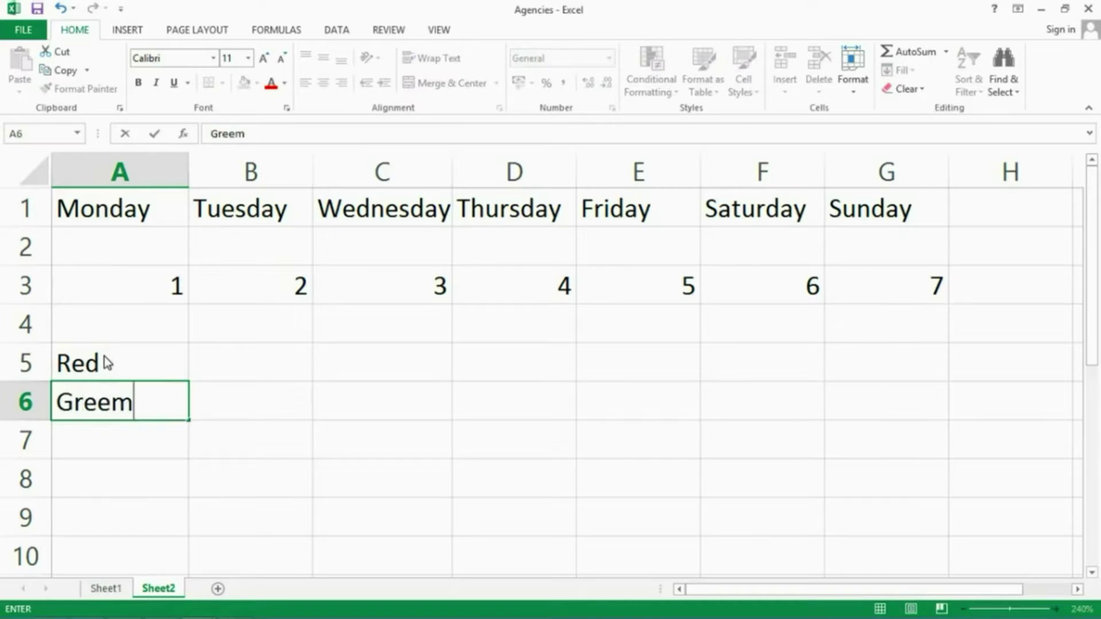
key("BackSpace")
type("n")
key("Return")
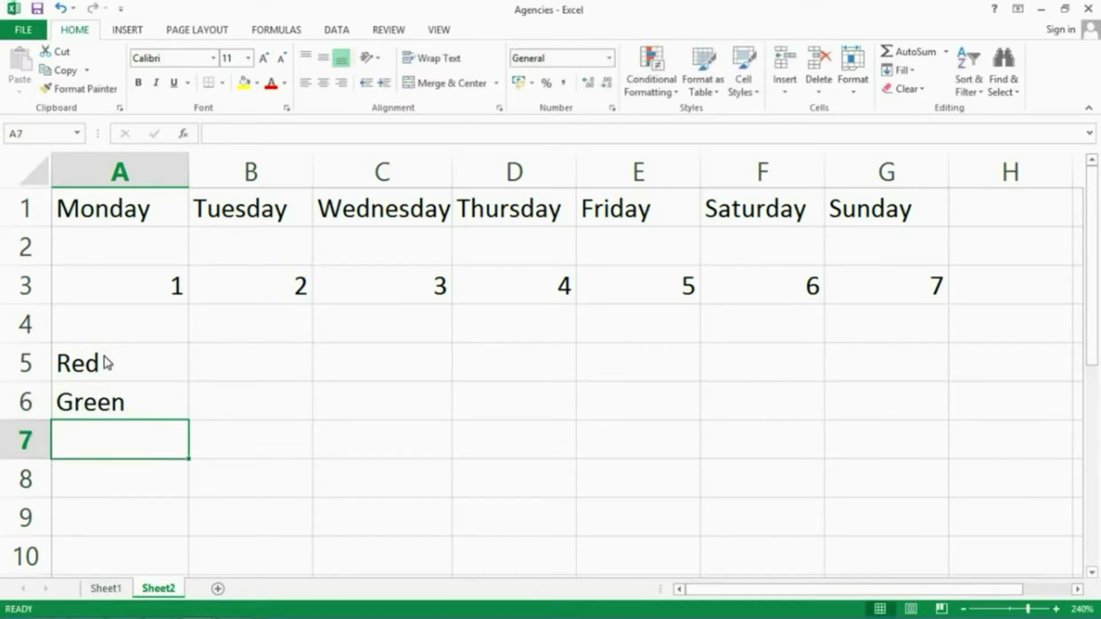
type("Blue")
key("Return")
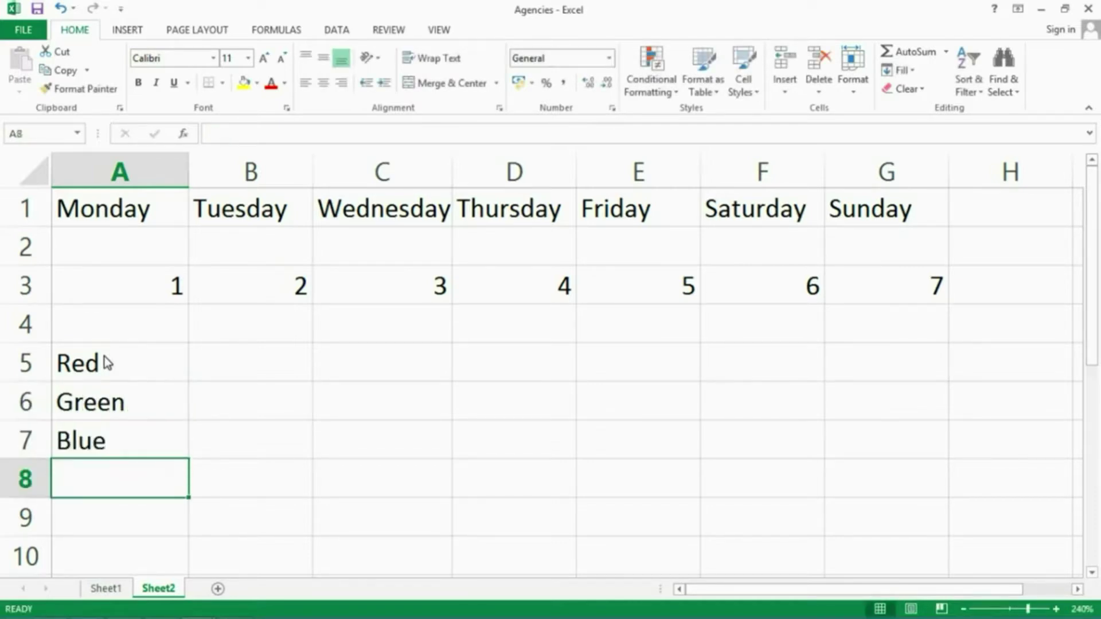
Step: Import cells A5:A7 as a new custom fill list of Red, Green and Blue through the advanced Excel options
left_click_drag(95, 357, 93, 435)
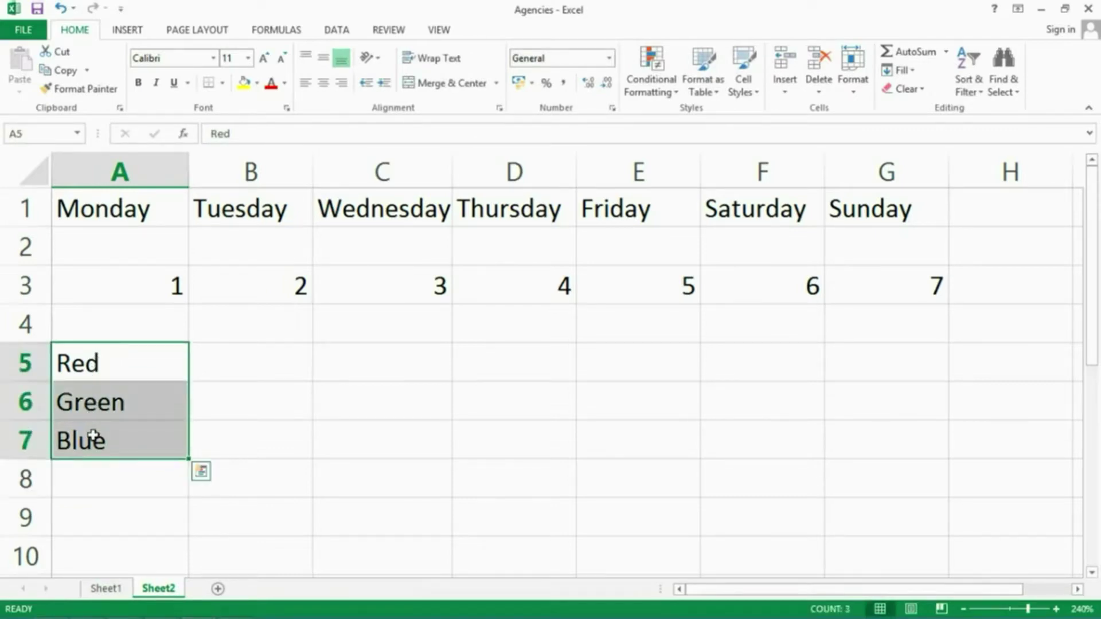
left_click(24, 29)
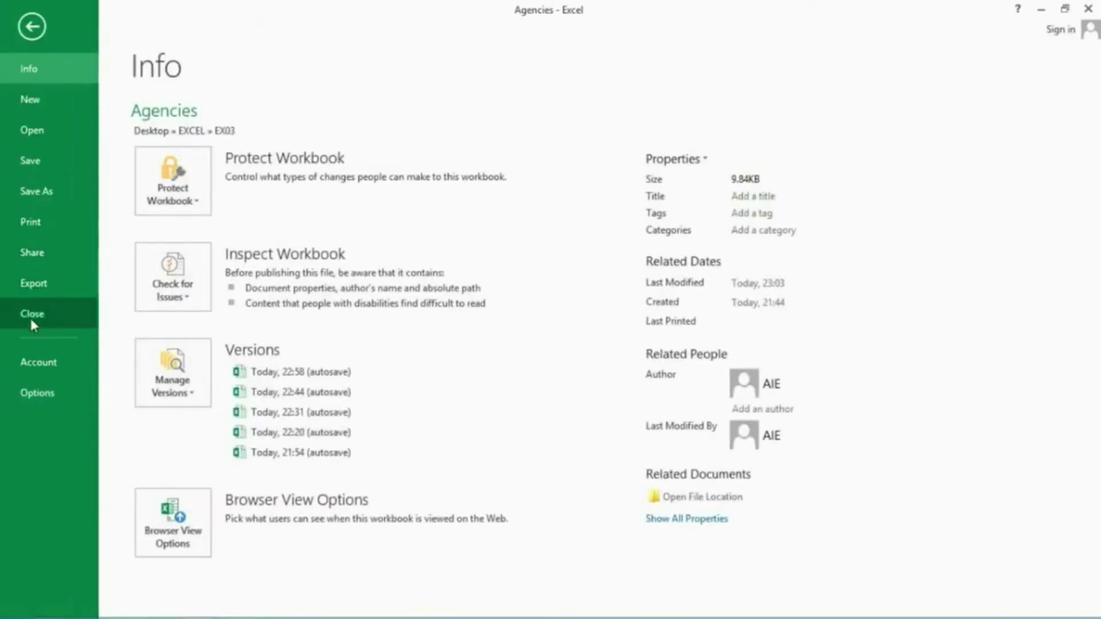
left_click(35, 394)
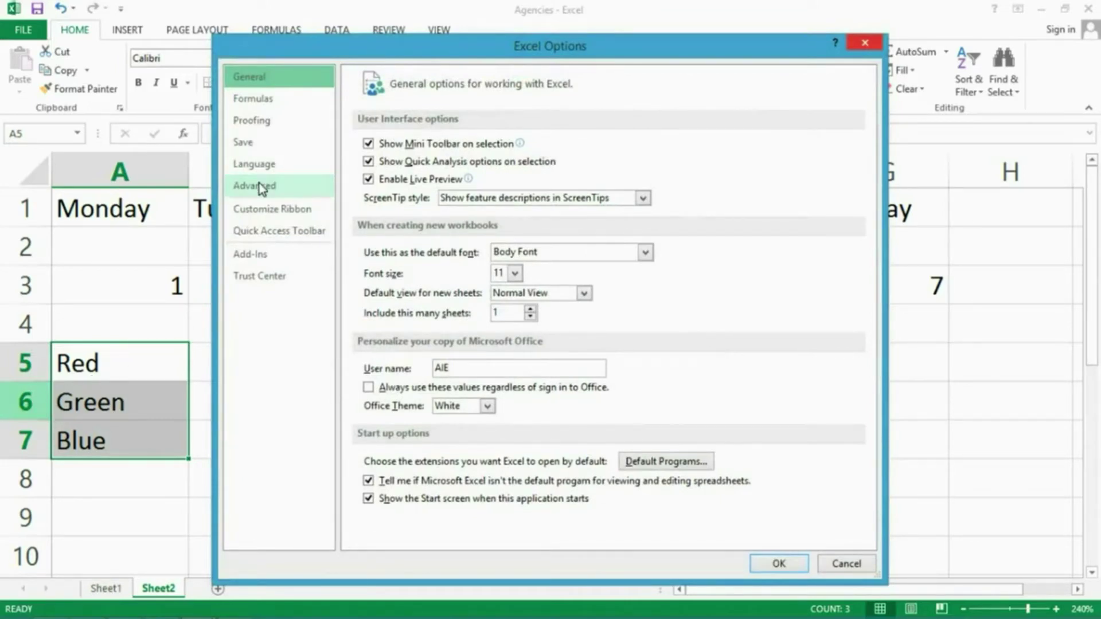
left_click(262, 188)
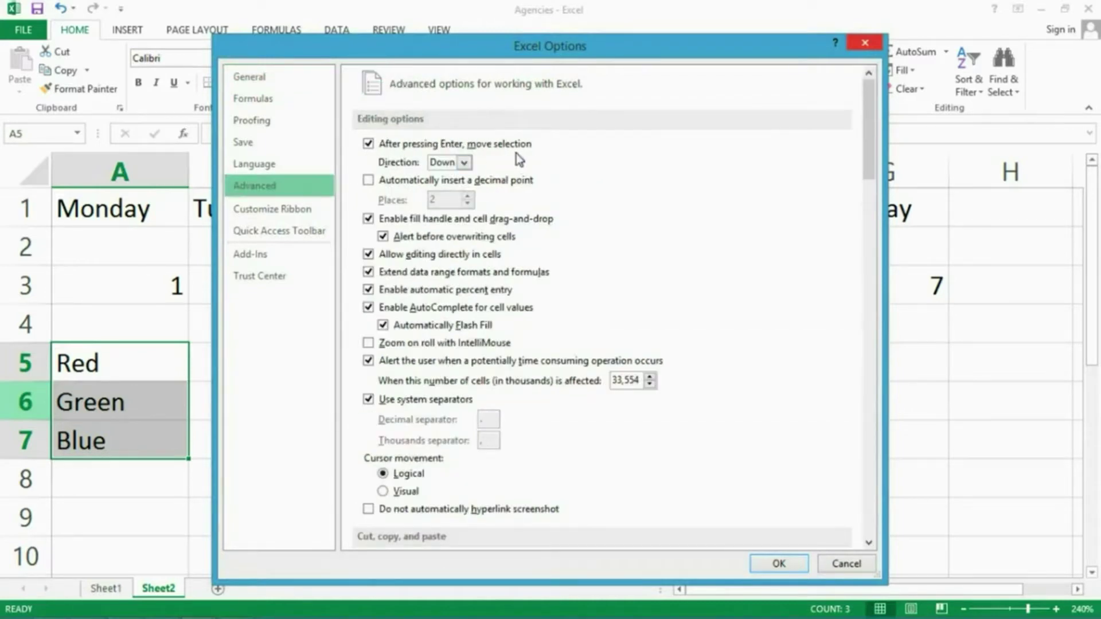
left_click_drag(871, 138, 874, 221)
left_click_drag(874, 241, 913, 466)
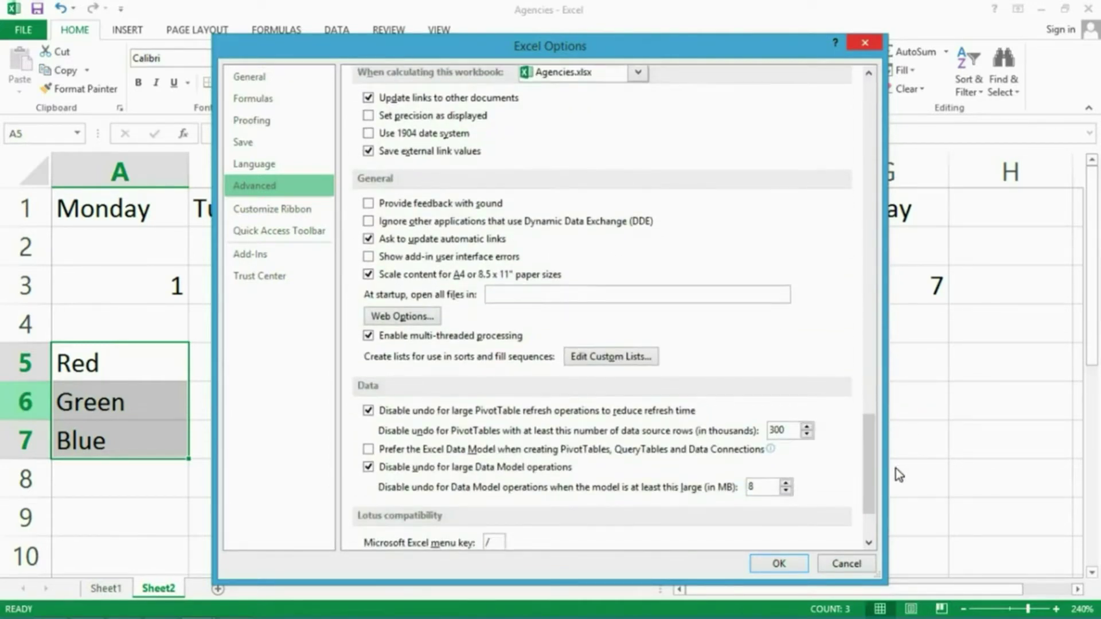
left_click(622, 360)
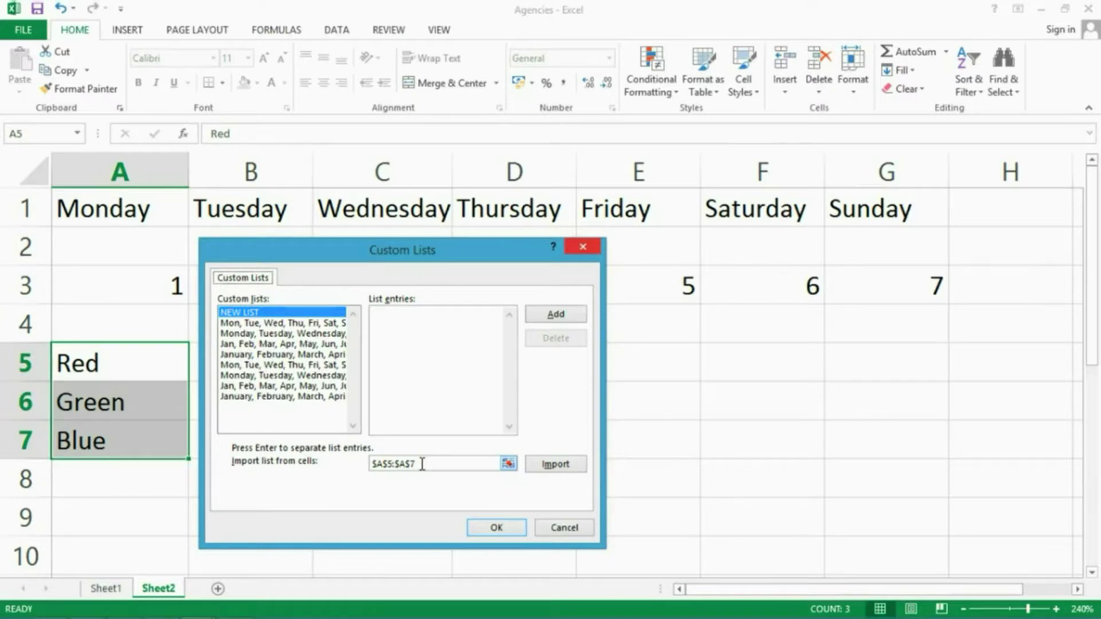
left_click(548, 466)
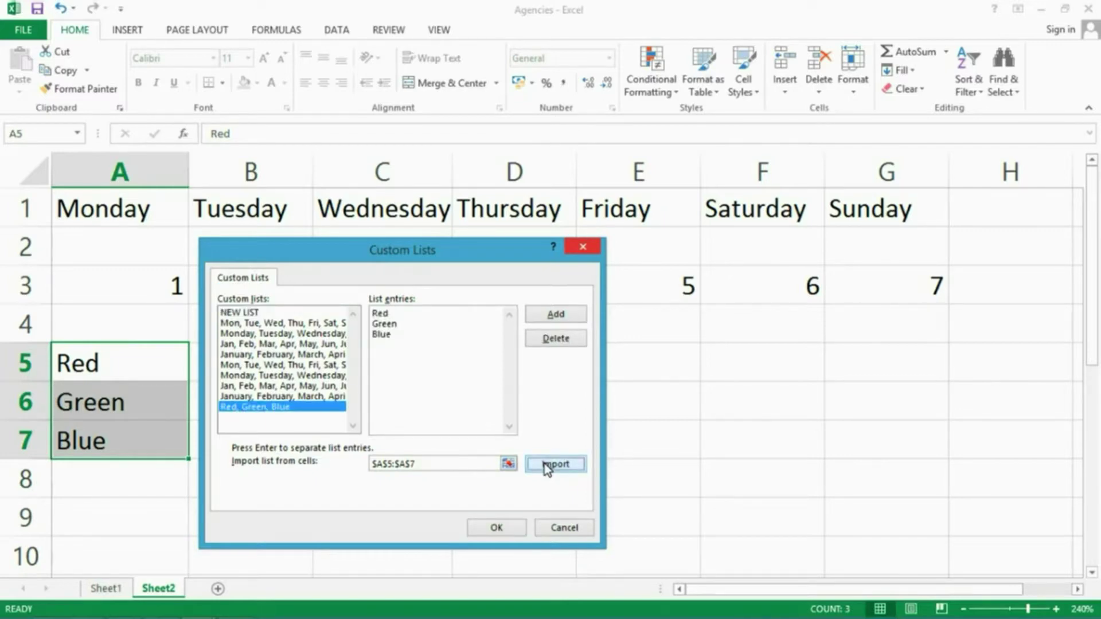
left_click(497, 529)
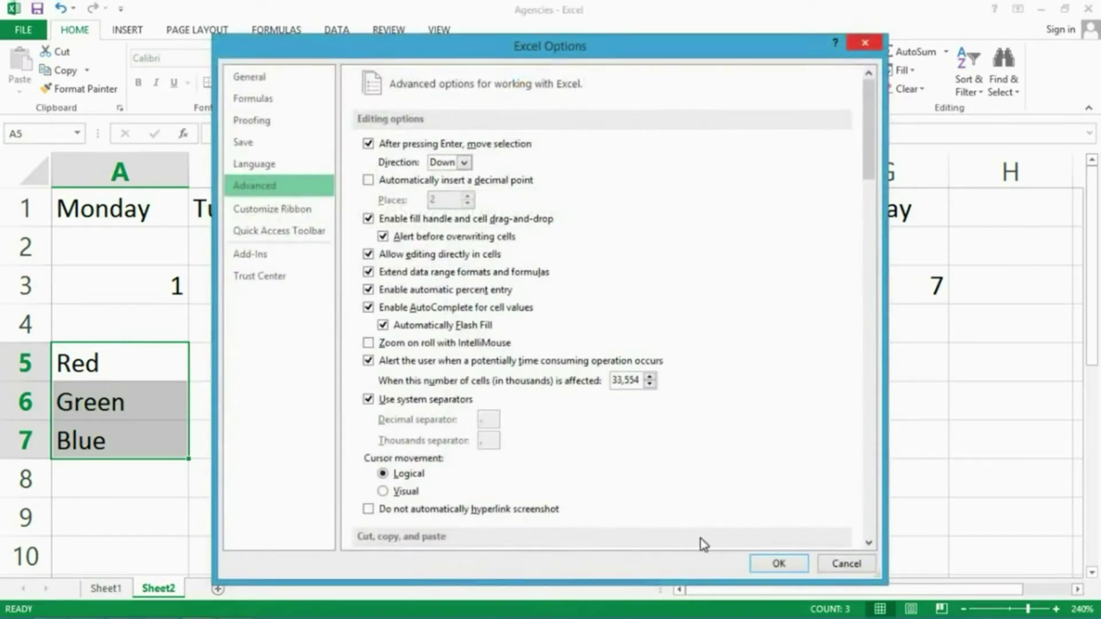
left_click(788, 563)
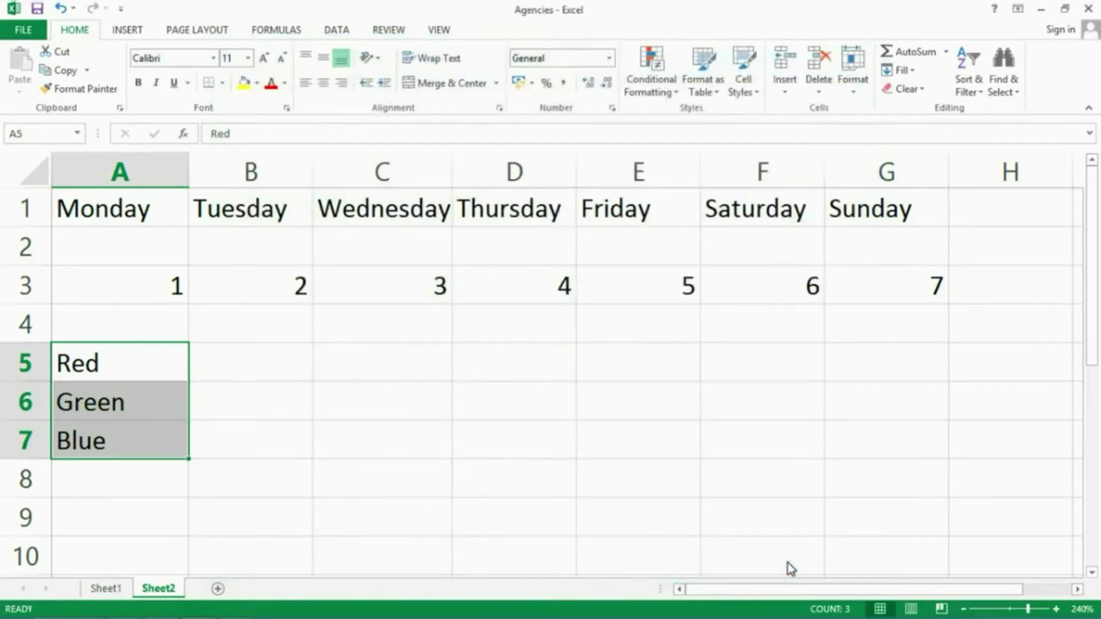
Step: Enter Red in C5 and fill the custom colour list down to C7
left_click(407, 358)
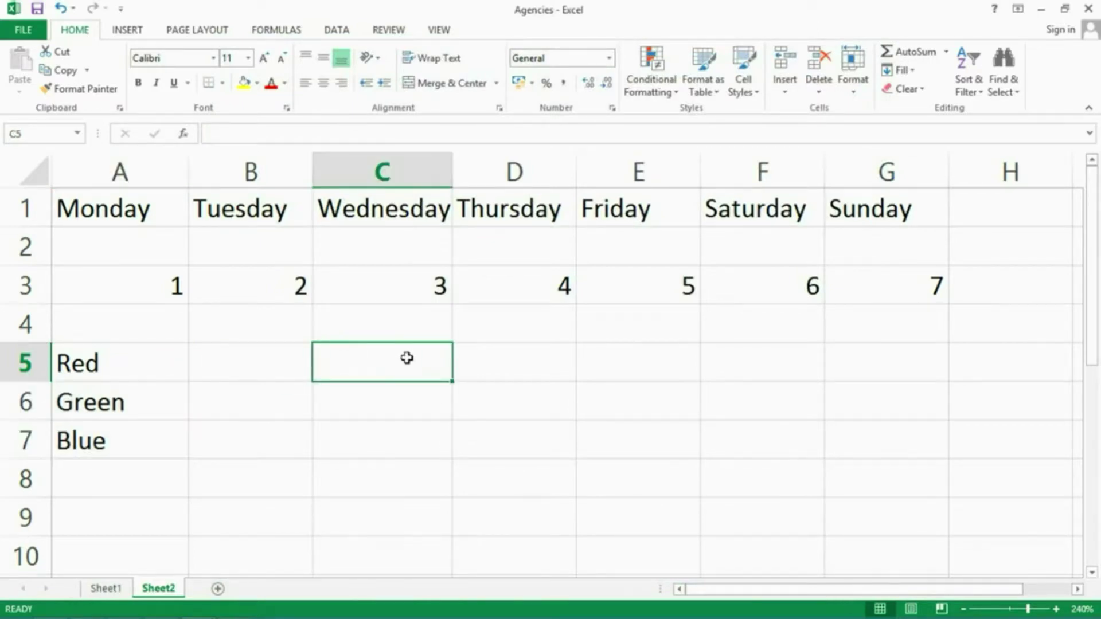
type("Red")
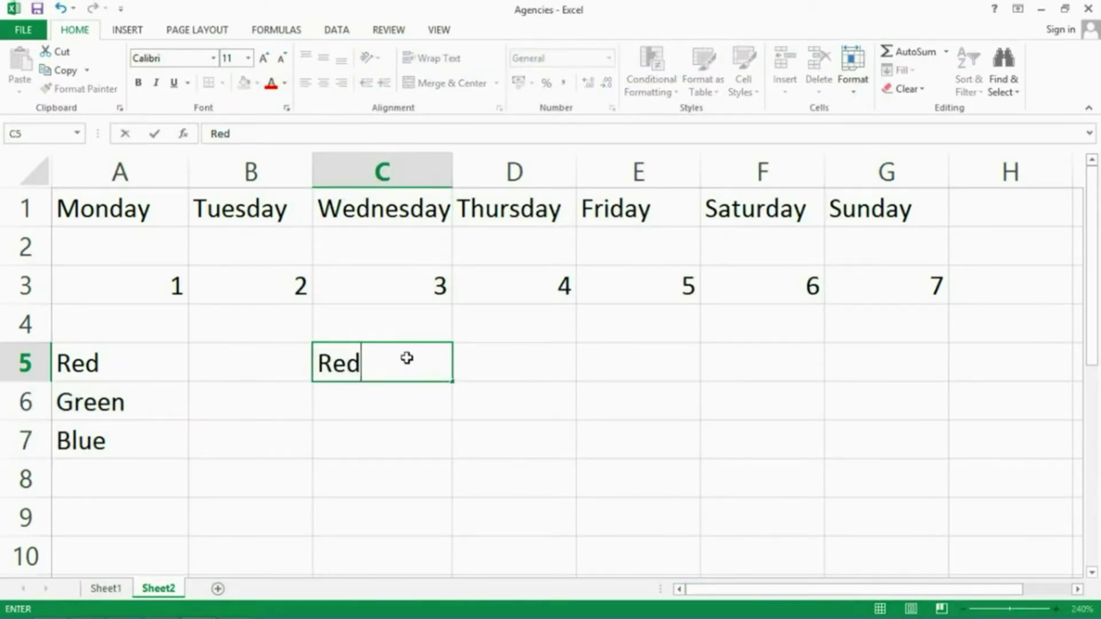
key("Return")
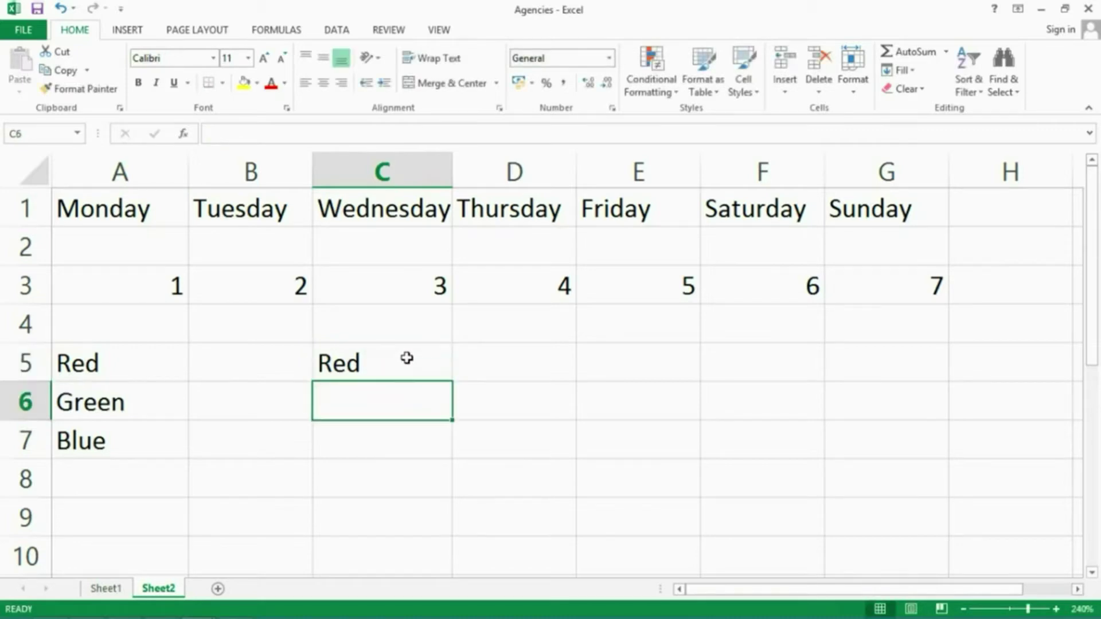
left_click(360, 365)
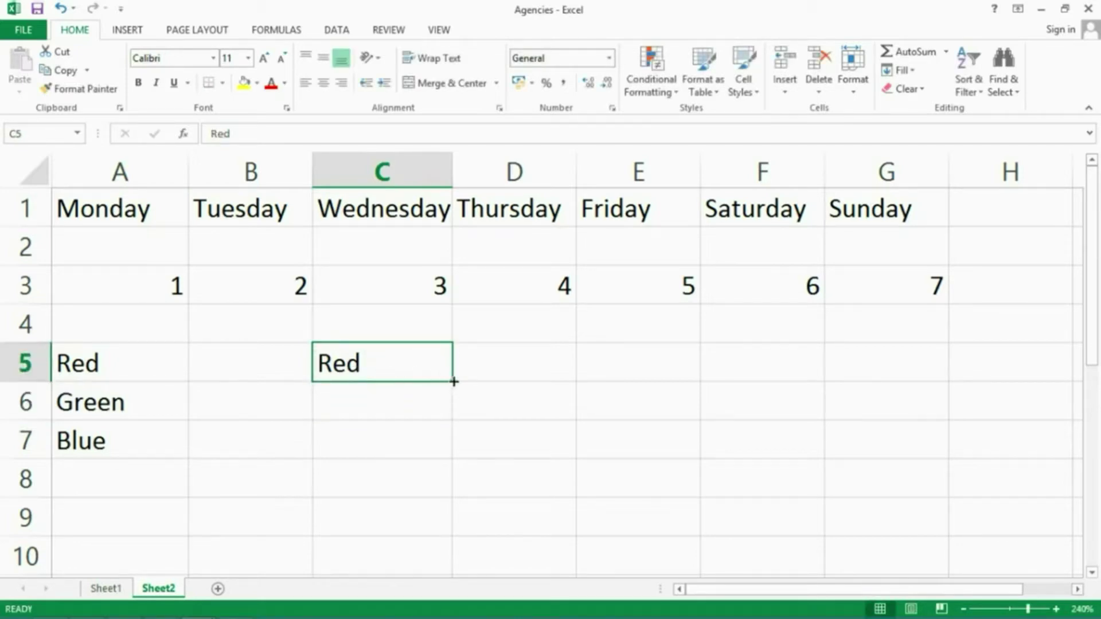
left_click_drag(454, 381, 451, 453)
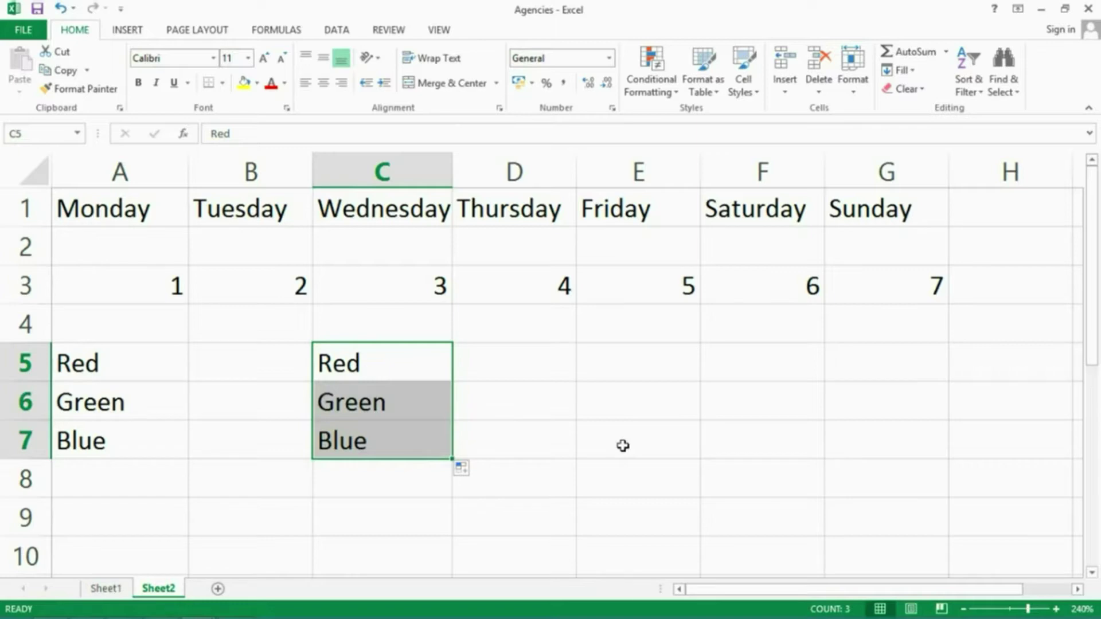
left_click(539, 437)
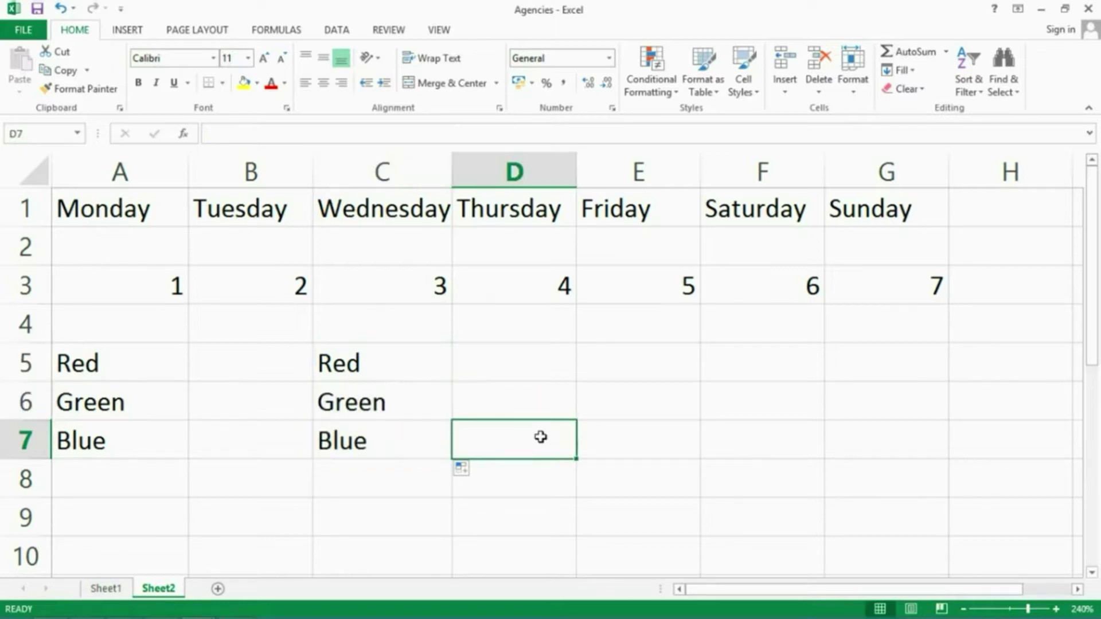
Step: Create another custom fill list in the advanced Excel options by entering three first names directly as its list entries
left_click(23, 31)
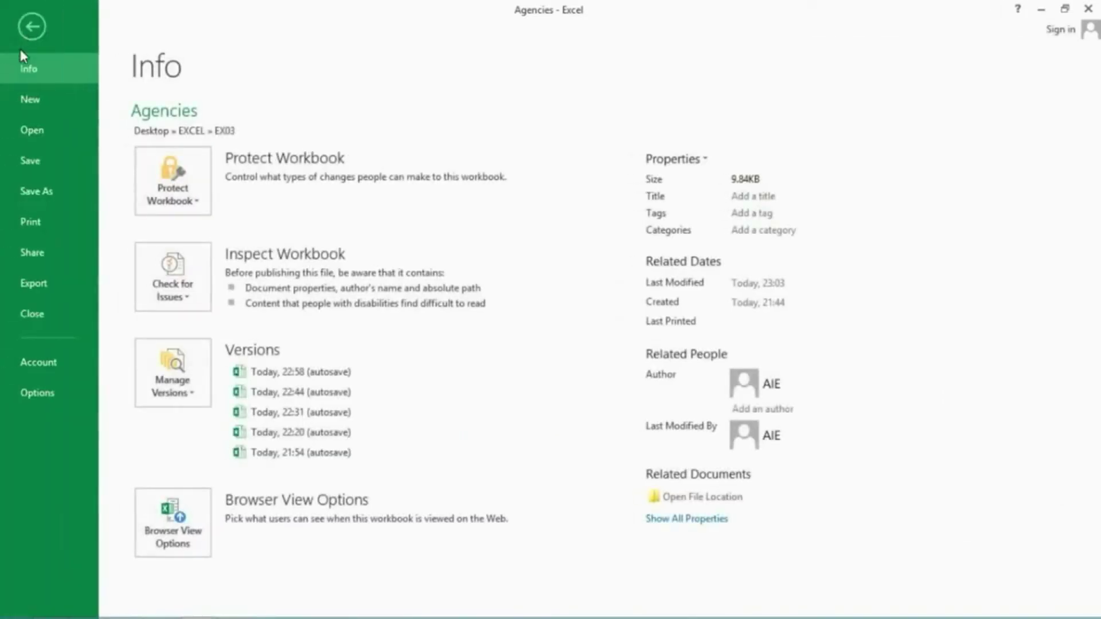
left_click(38, 391)
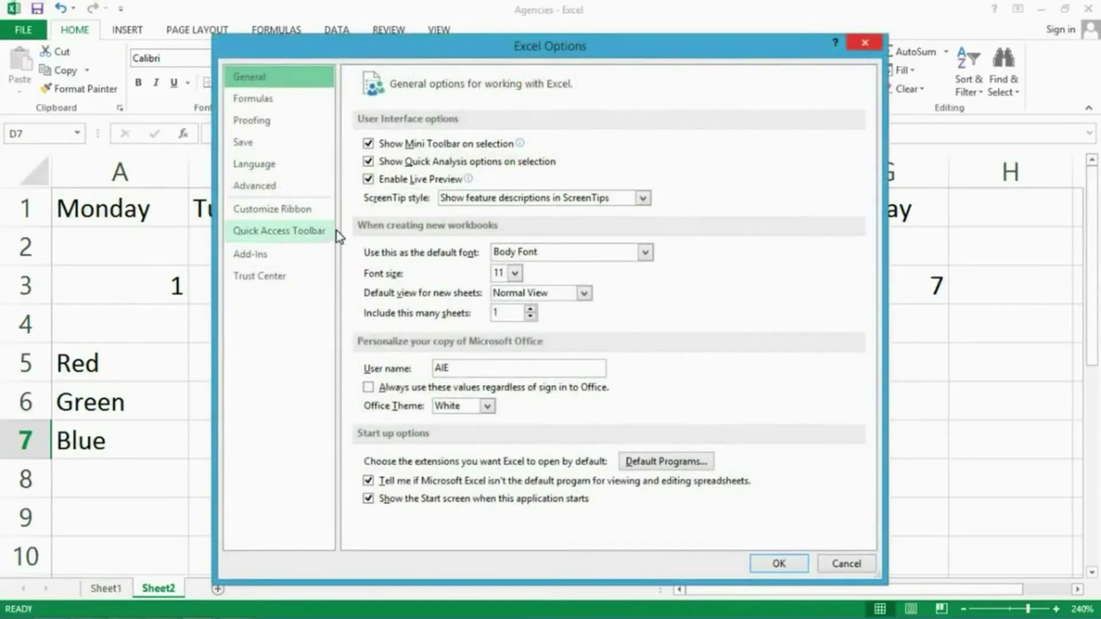
left_click(259, 185)
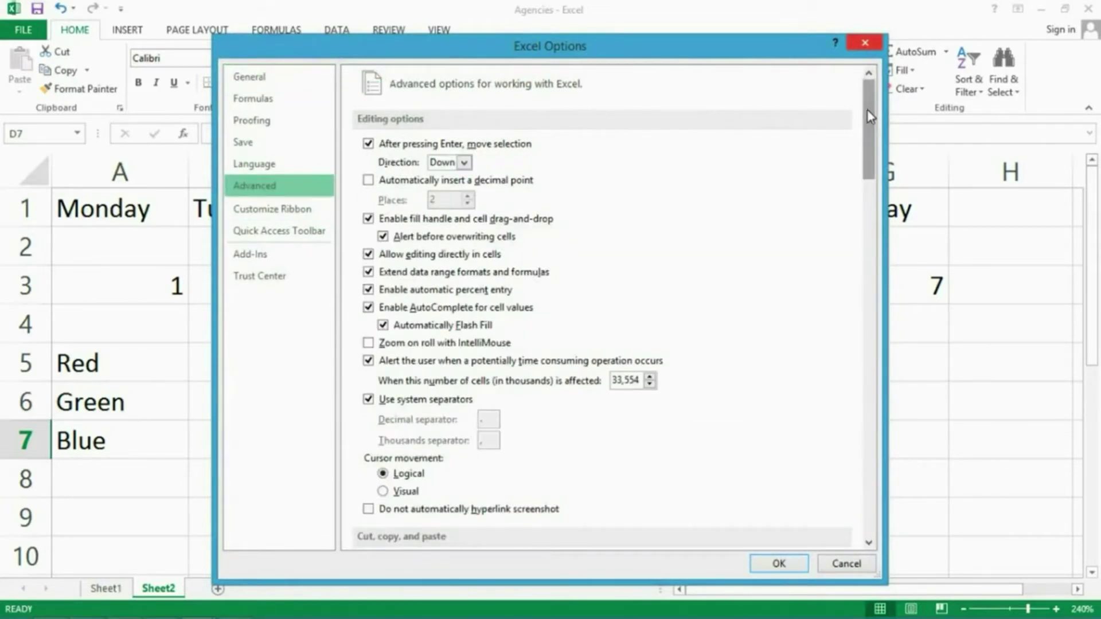
left_click_drag(869, 114, 948, 452)
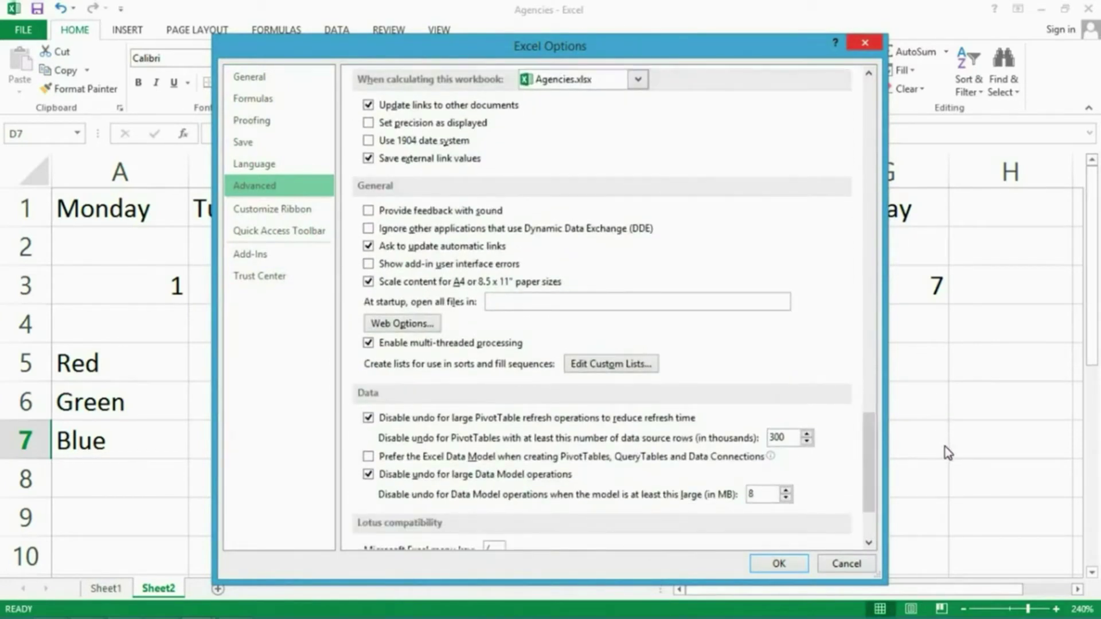
left_click(648, 361)
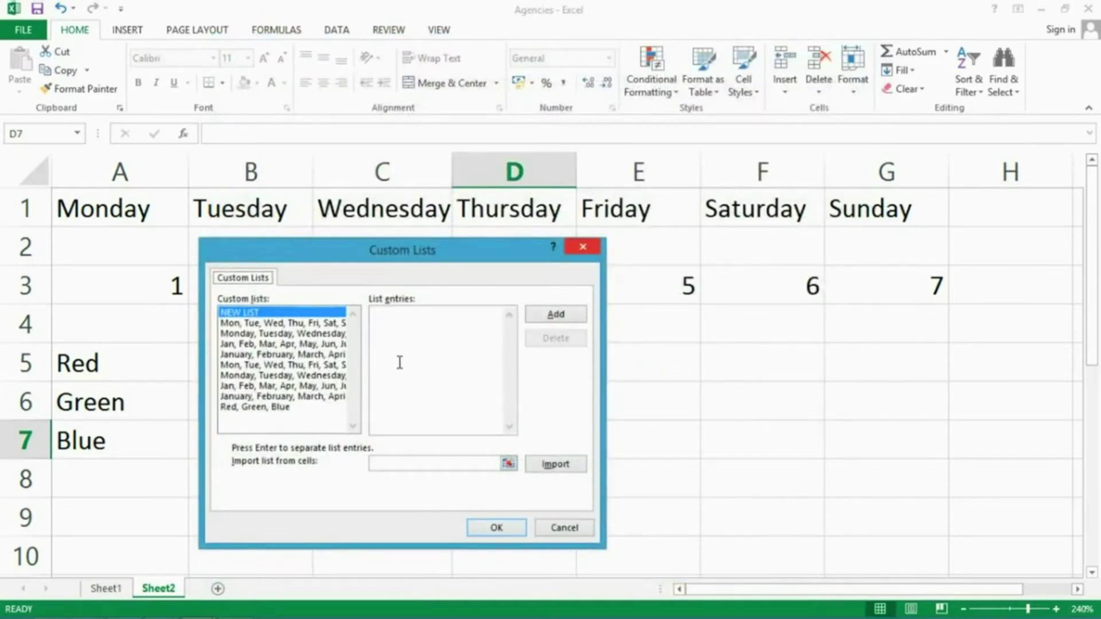
left_click(559, 316)
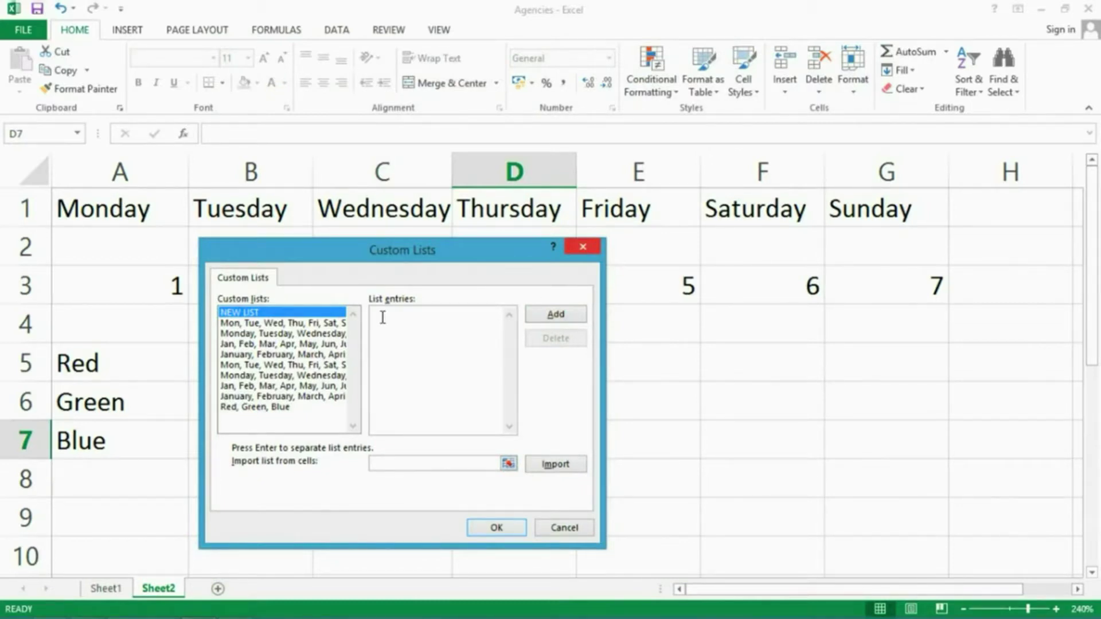
type("Jon")
type("n")
type("Mary")
type("Pete")
type("r")
left_click(493, 528)
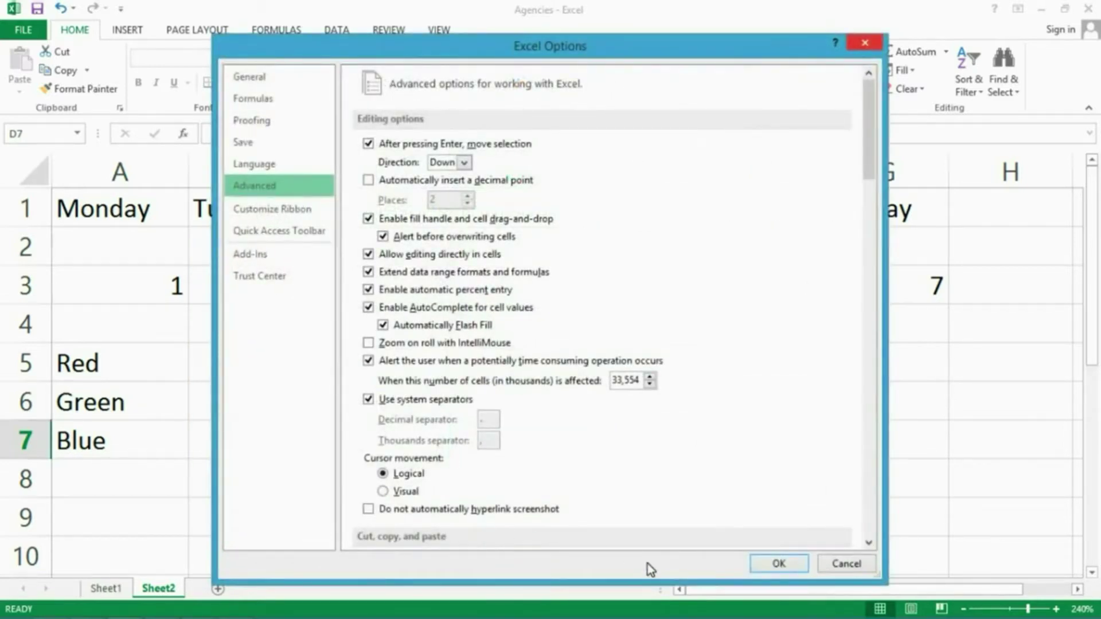
left_click(766, 563)
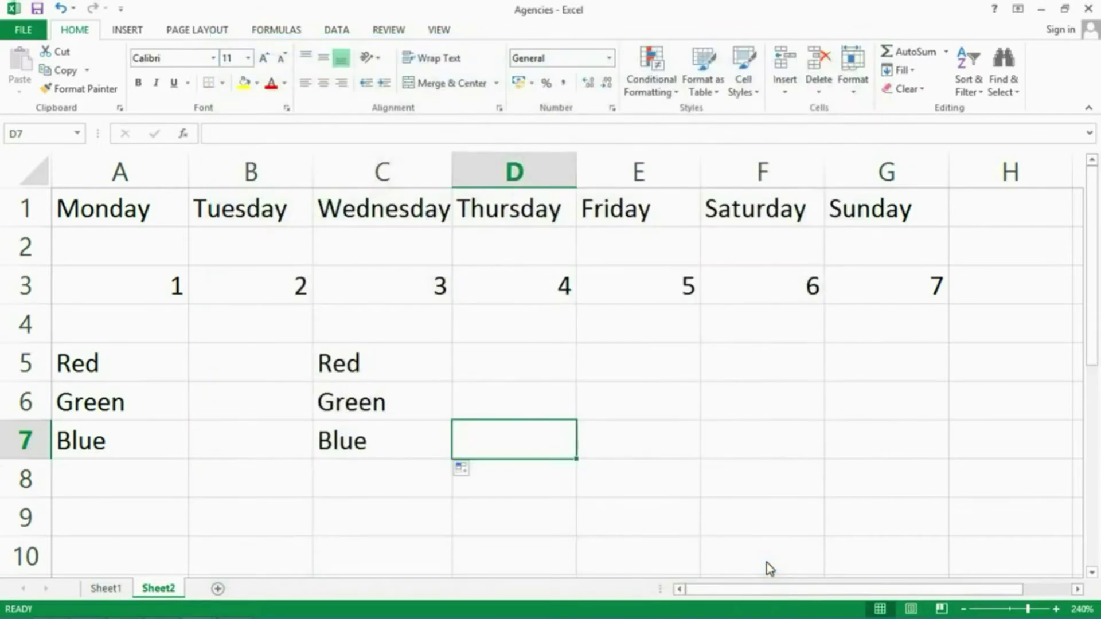
Step: Enter the first name of the new custom list in E5 and fill the list down to E7
left_click(675, 359)
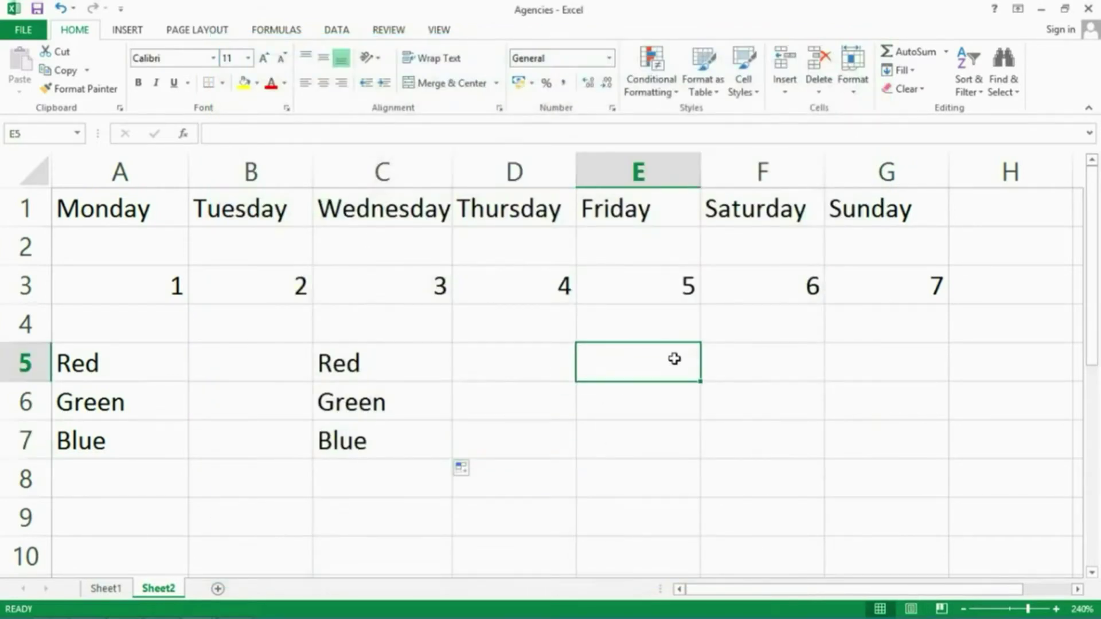
type("John")
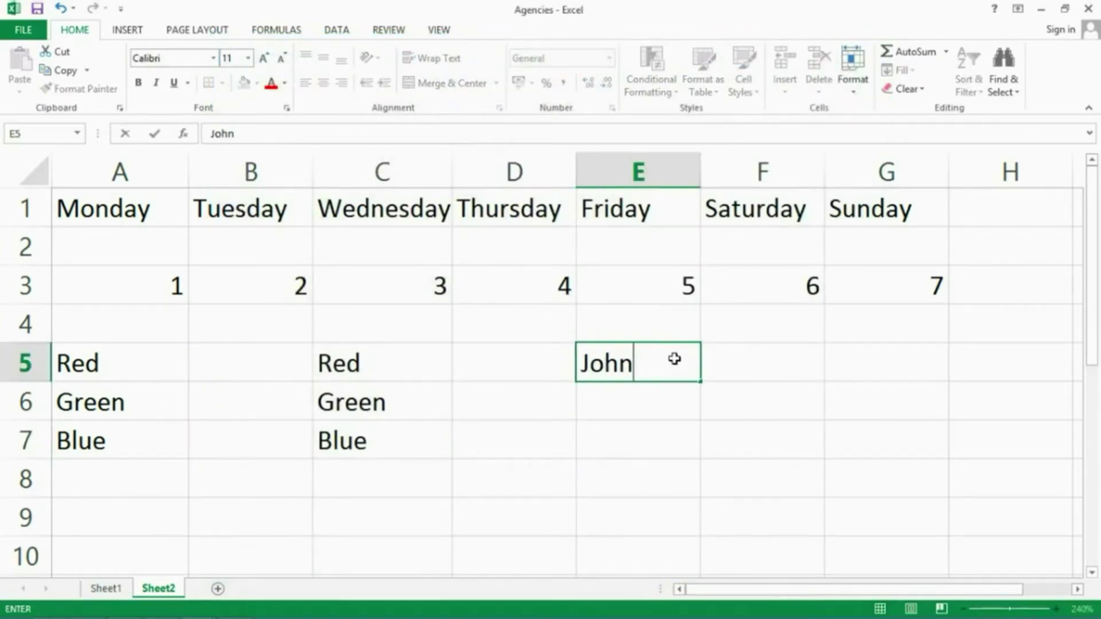
key("Return")
left_click(673, 360)
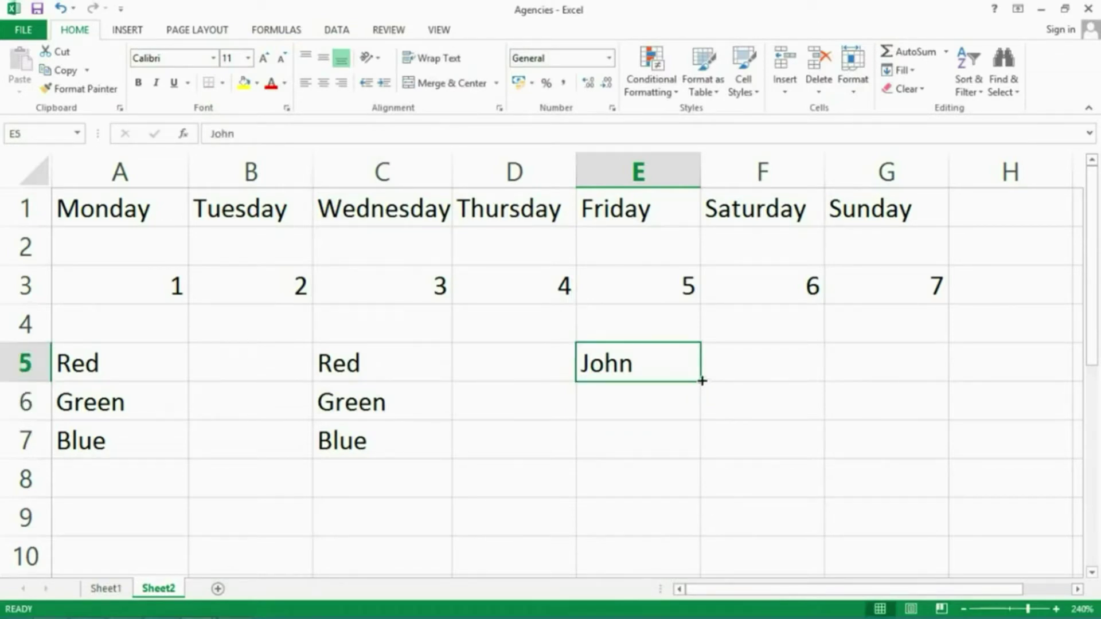
left_click_drag(702, 381, 700, 443)
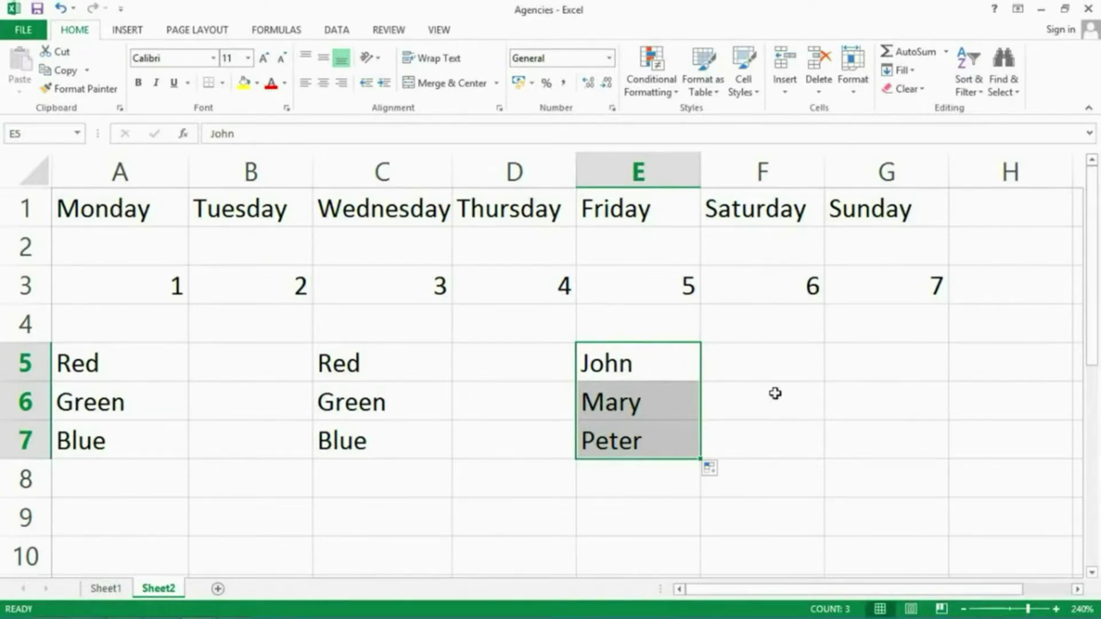
Step: Undo the filled names in E5:E7 and the filled colours in C5:C7
key("ctrl+z")
key("ctrl+z")
key("ctrl+z")
key("ctrl+z")
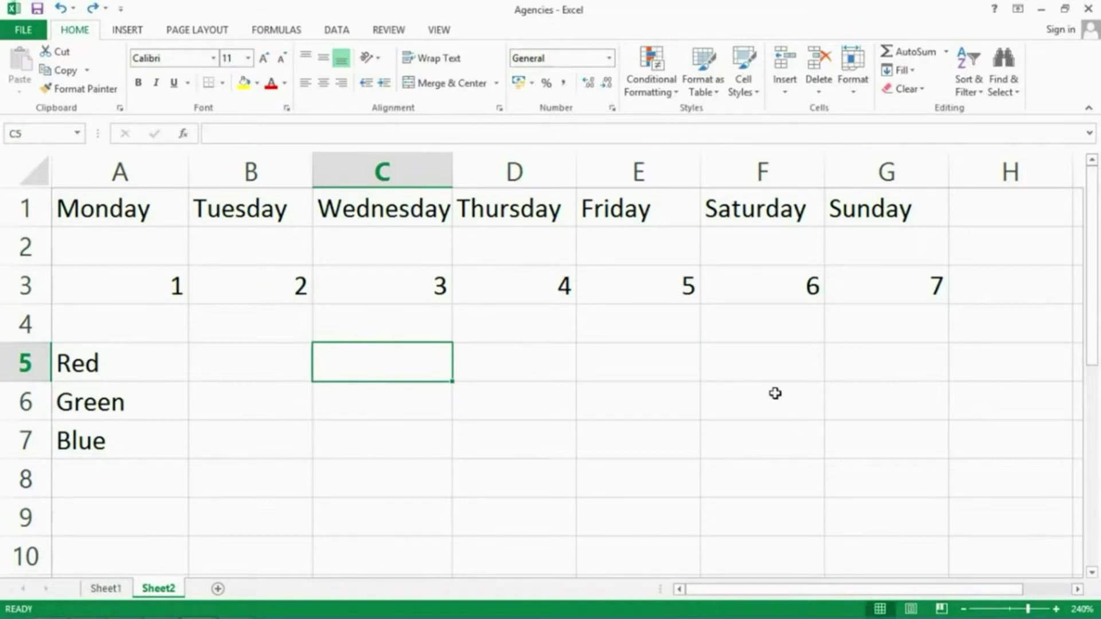
Step: Undo the colour entries in cells A5 to A7
key("ctrl+z")
key("ctrl+z")
key("ctrl+z")
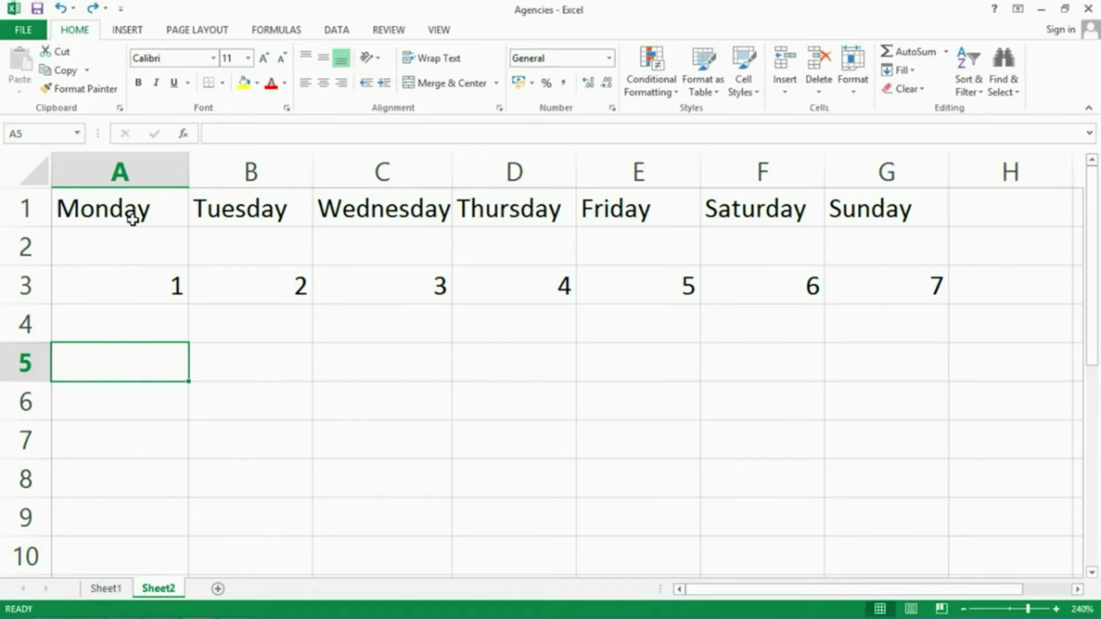
Step: Add the comment "Shop closed today" to the Tuesday cell B1
left_click(250, 212)
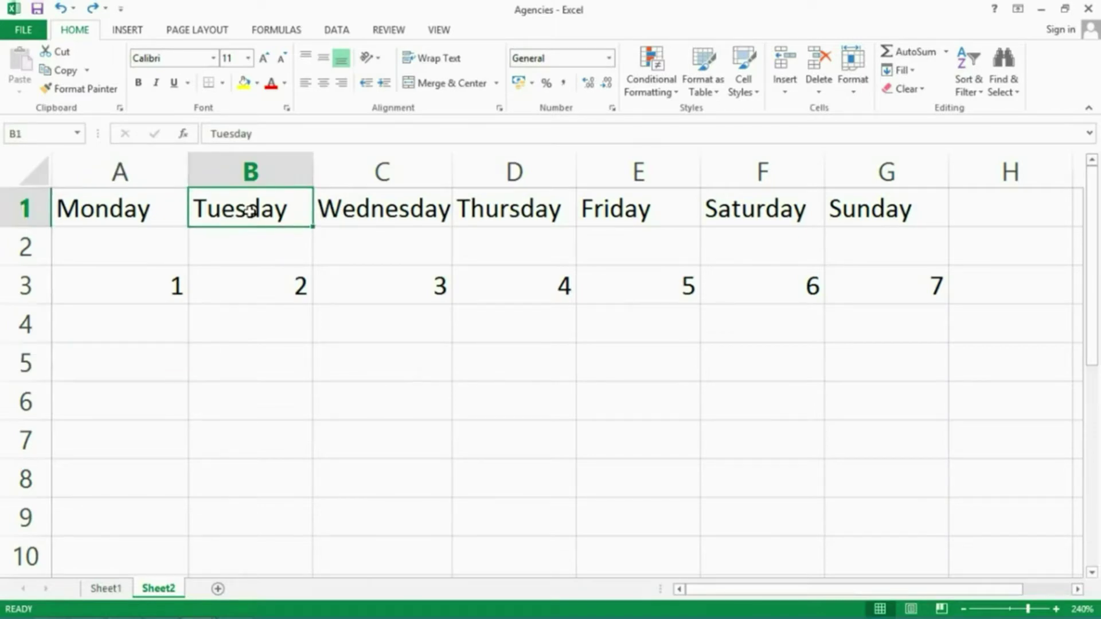
right_click(251, 212)
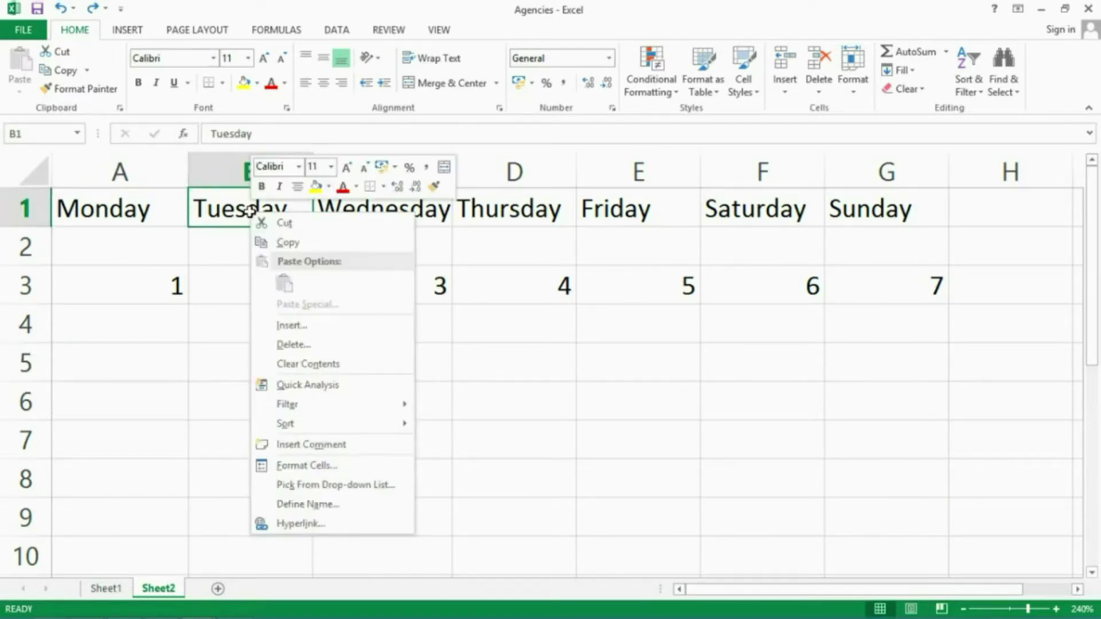
left_click(317, 446)
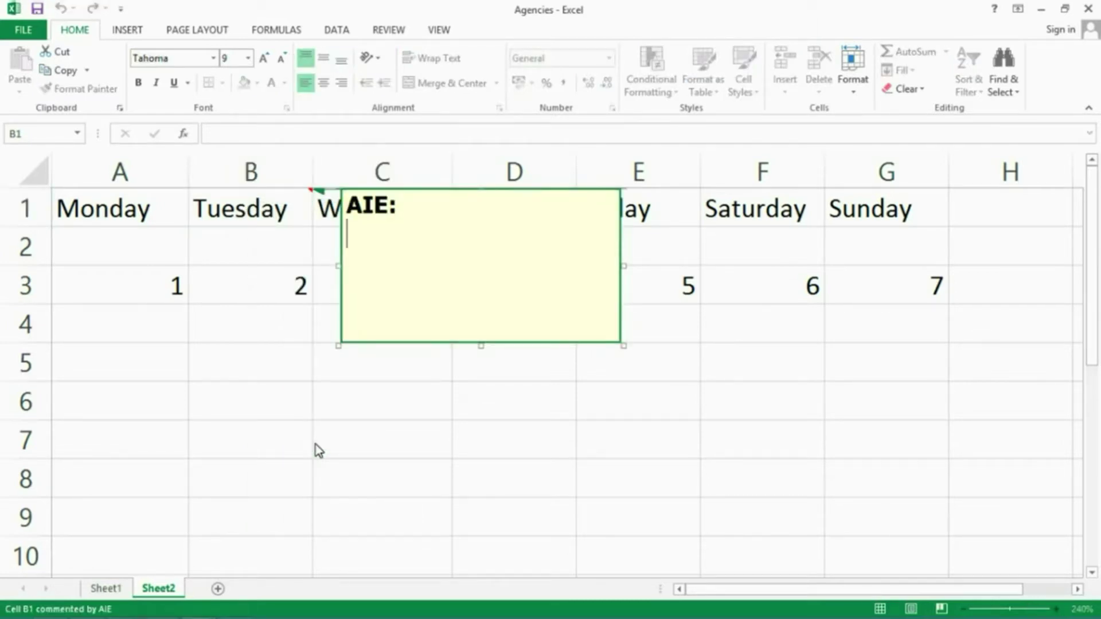
type("Shop ")
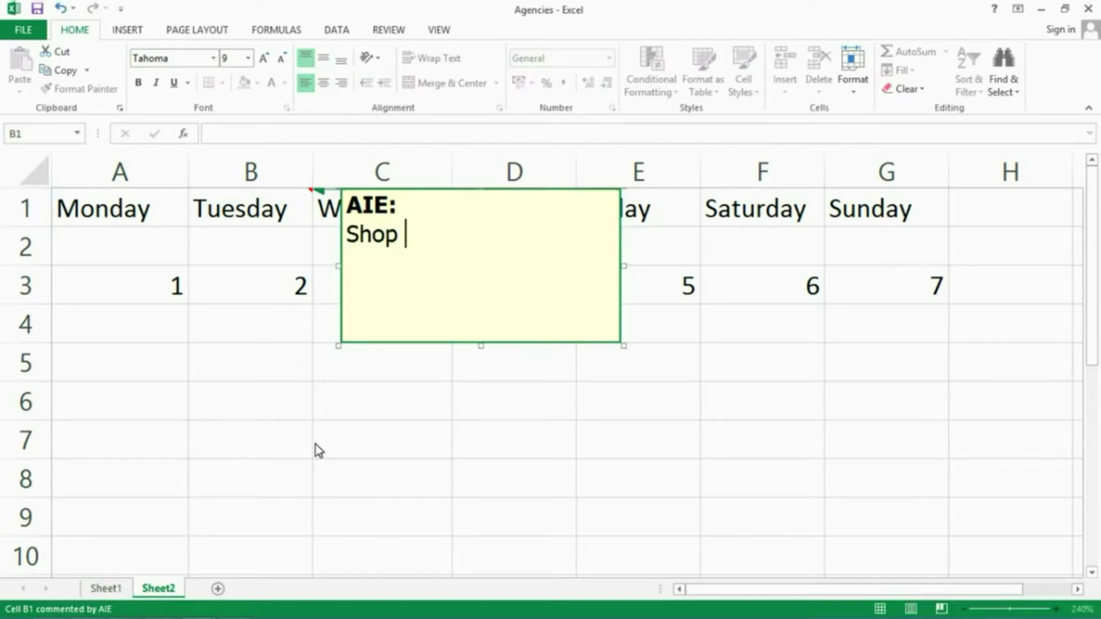
type("closedt")
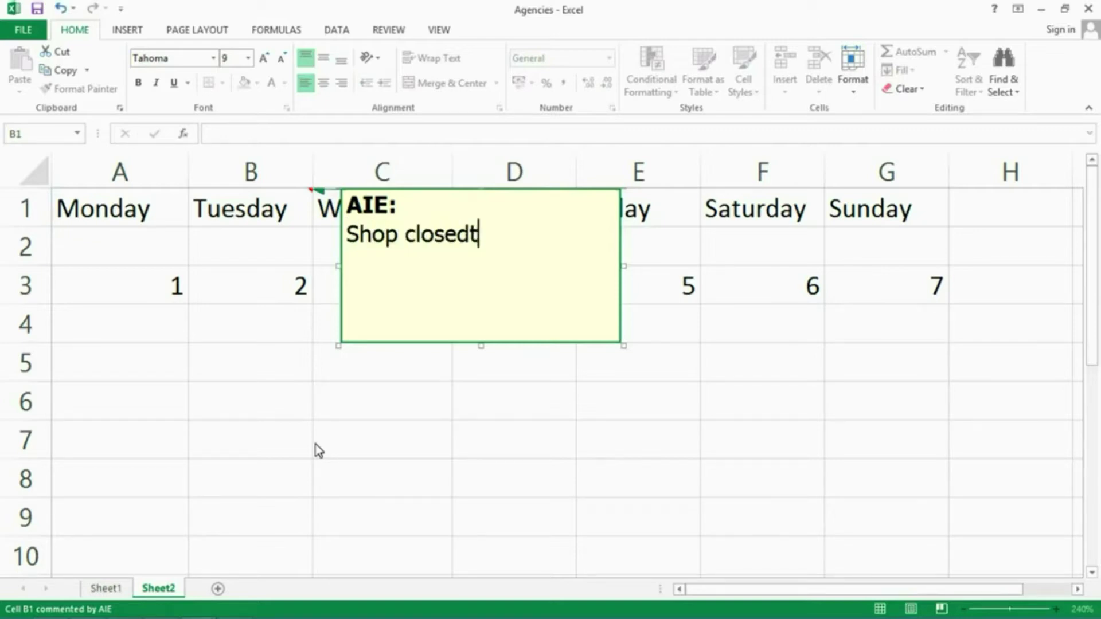
key("BackSpace")
type("today")
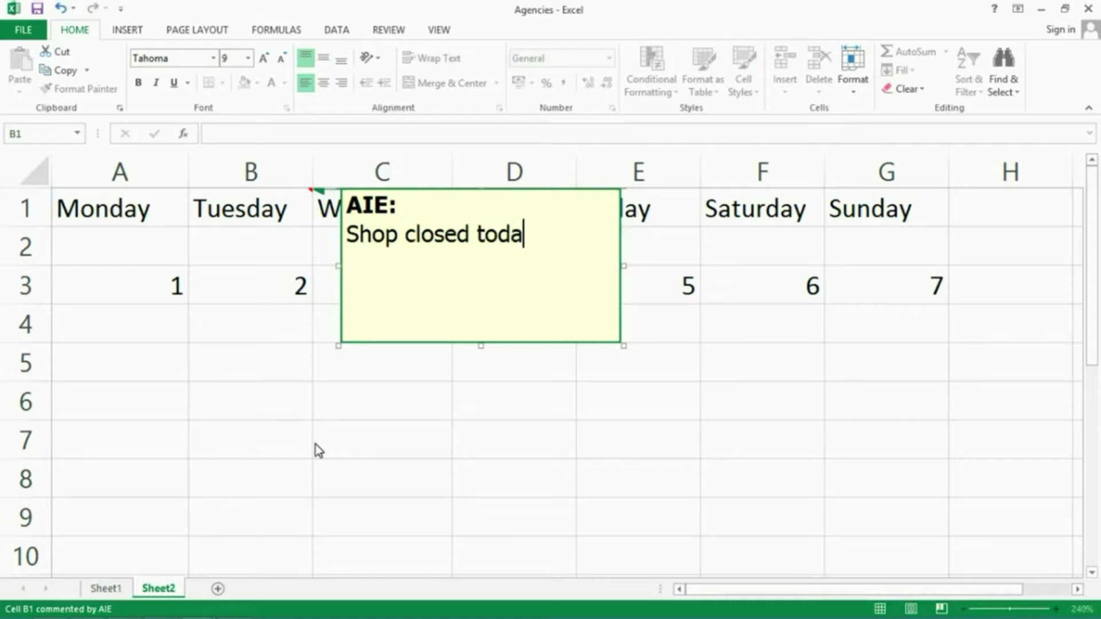
left_click(417, 409)
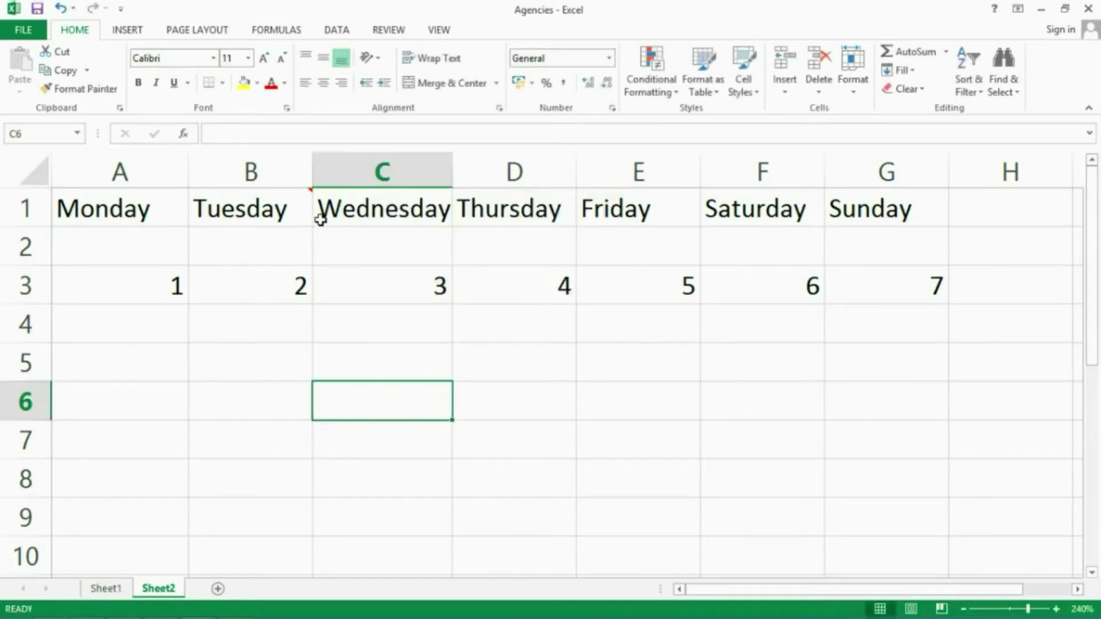
Step: View the comment on the Tuesday cell B1 and delete it
mouse_move(276, 211)
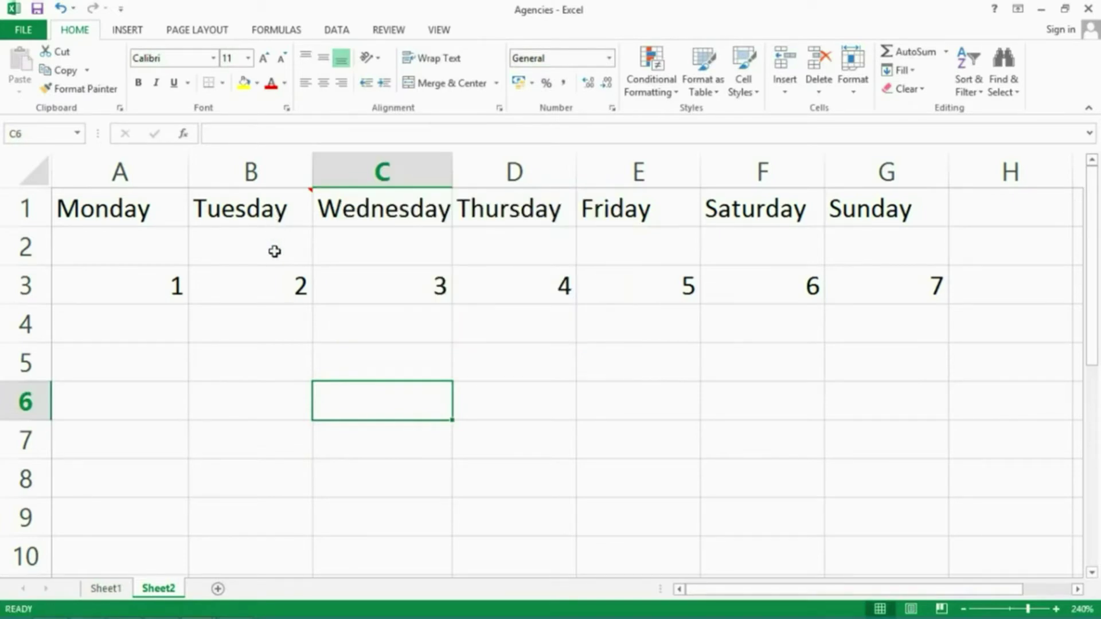
left_click(264, 211)
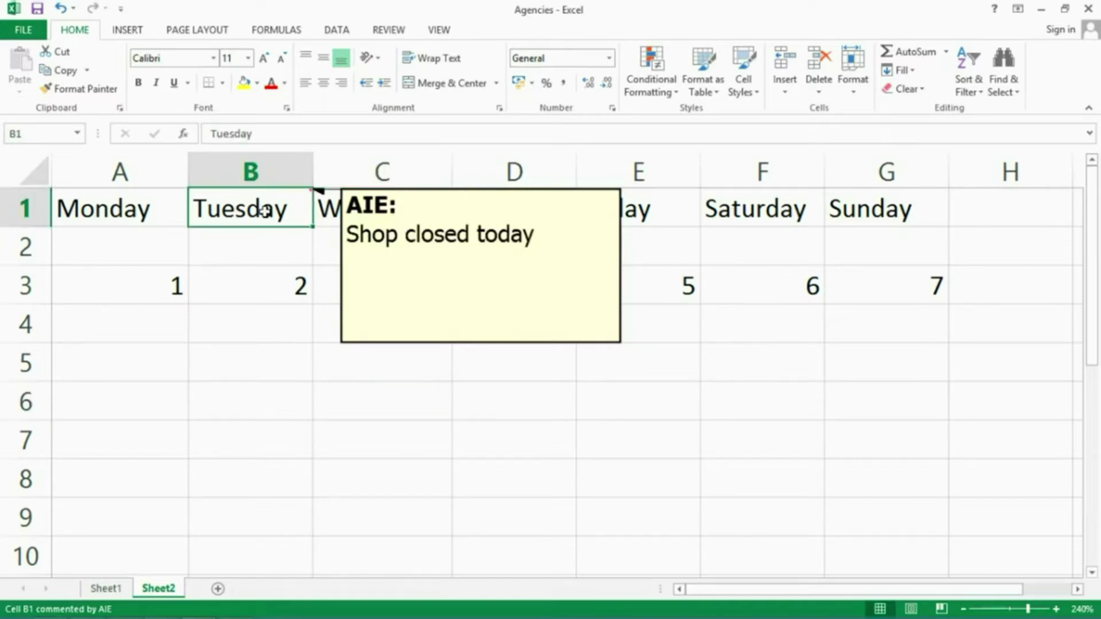
right_click(264, 212)
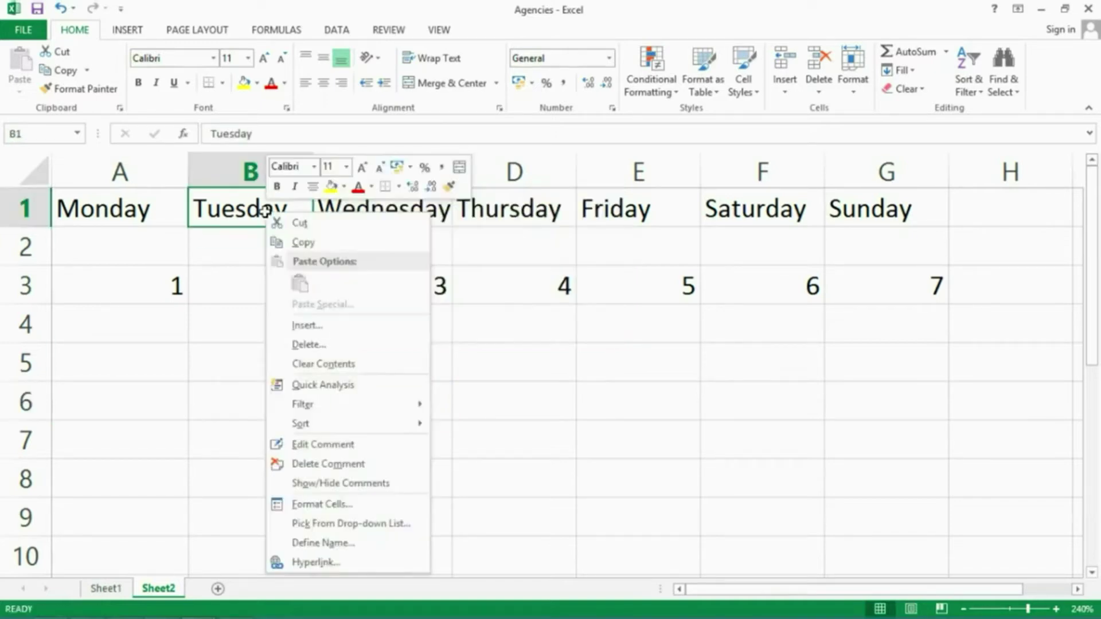
left_click(316, 464)
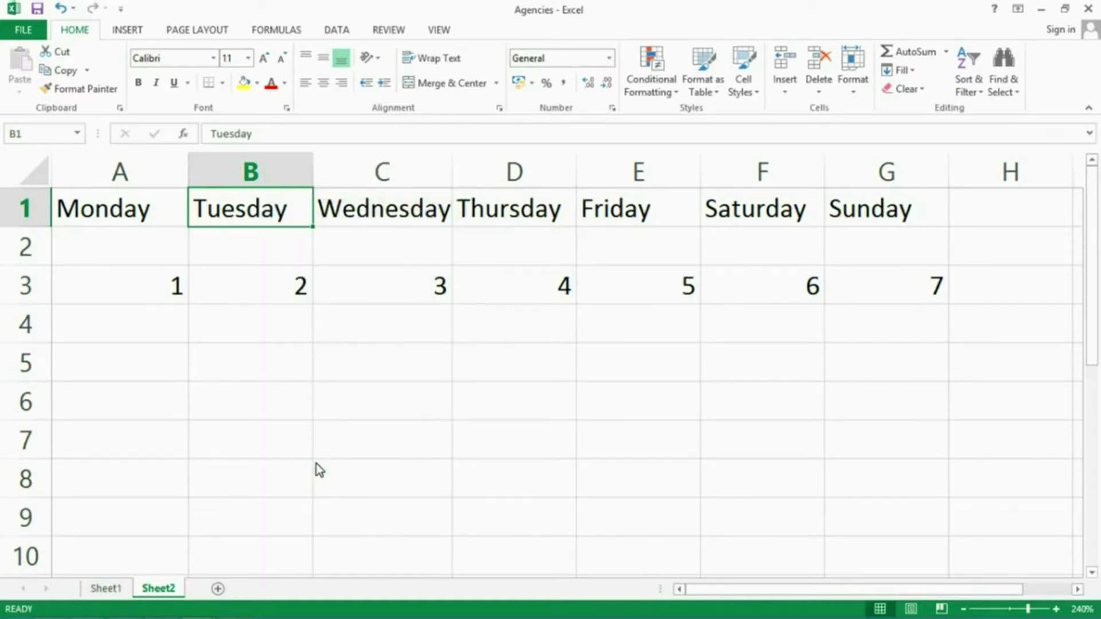
Step: Add the comment "Closed at 5" to the Friday cell E1
left_click(632, 204)
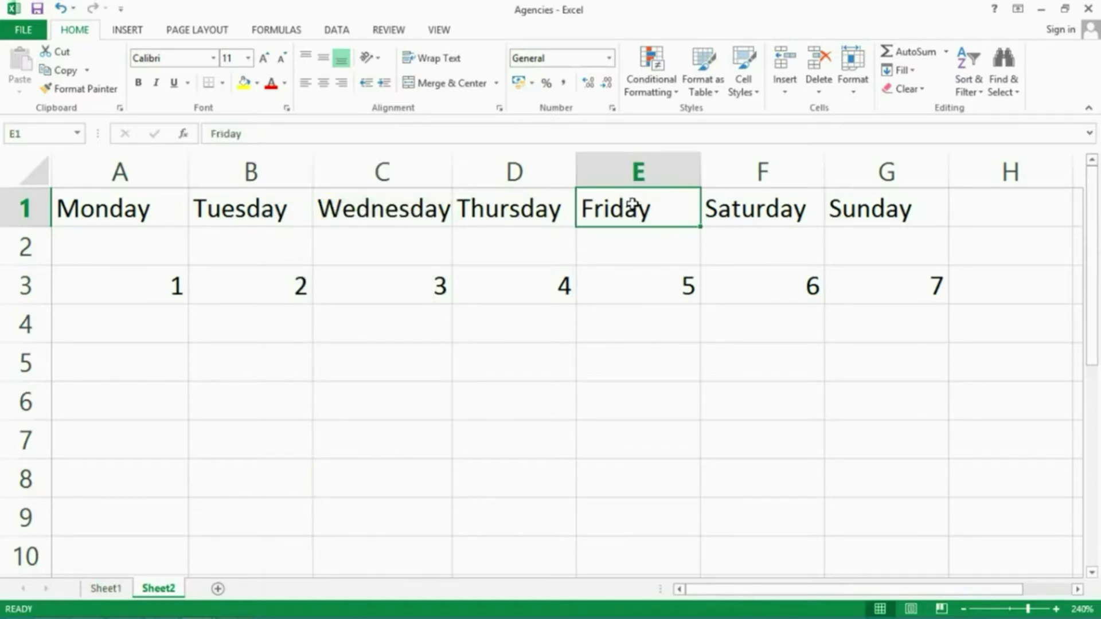
right_click(632, 204)
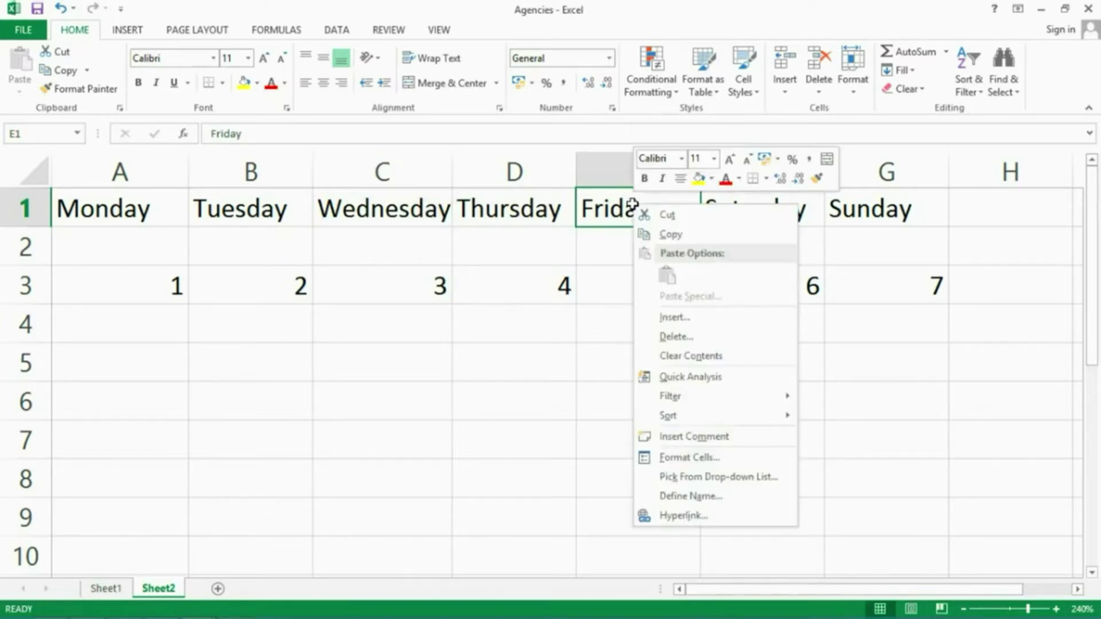
left_click(671, 435)
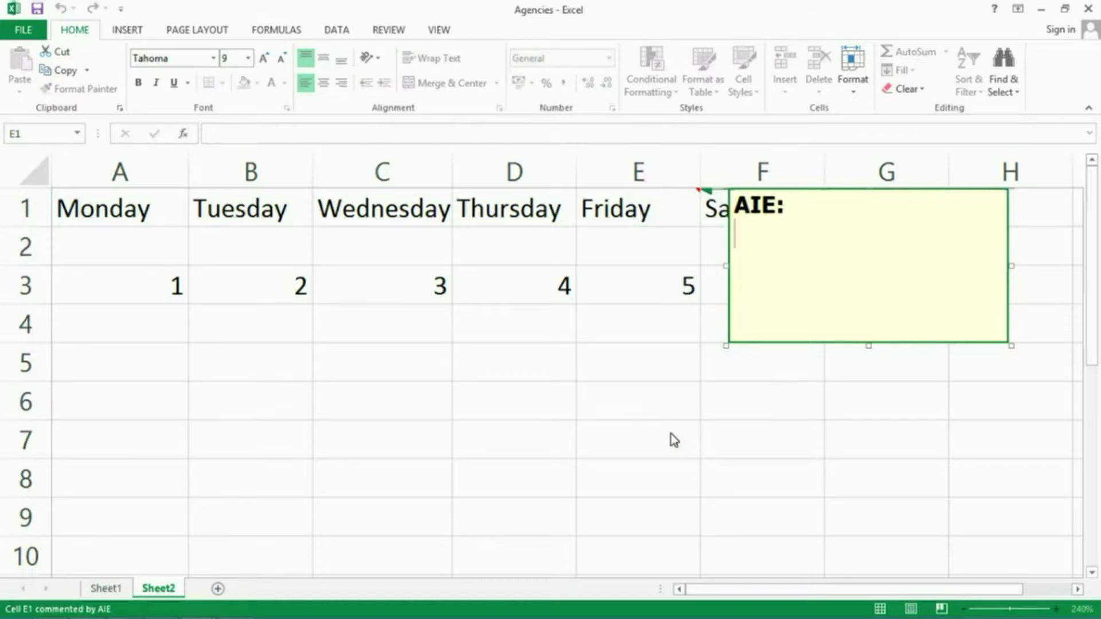
type("Closed a")
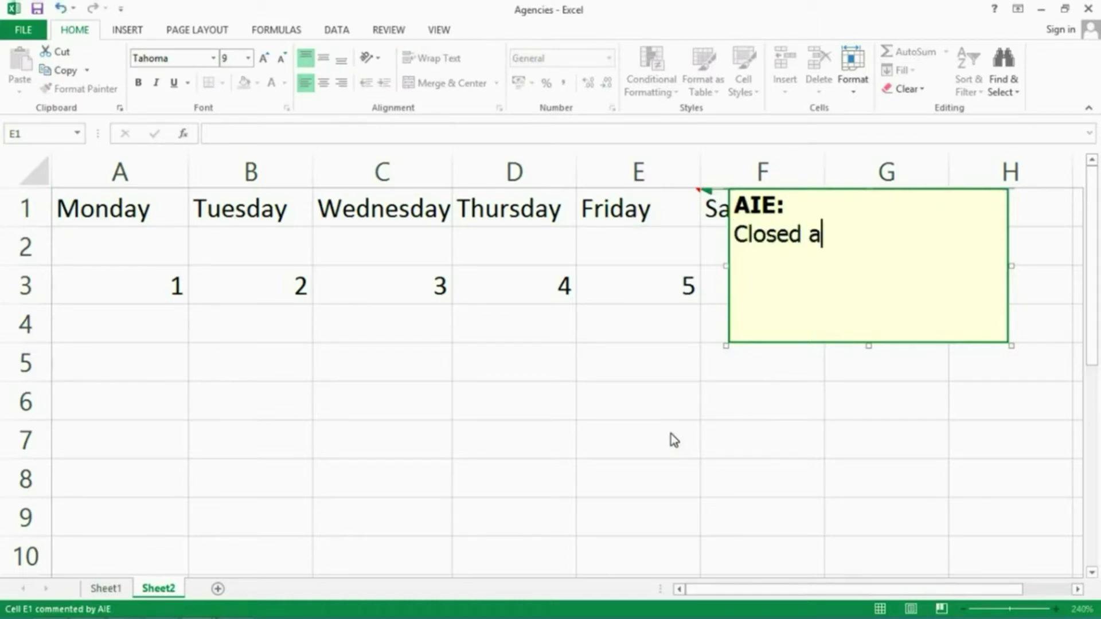
type("t 5")
left_click(694, 330)
Step: Edit the comment on the Friday cell E1 to read "Closed at 5:30"
mouse_move(638, 206)
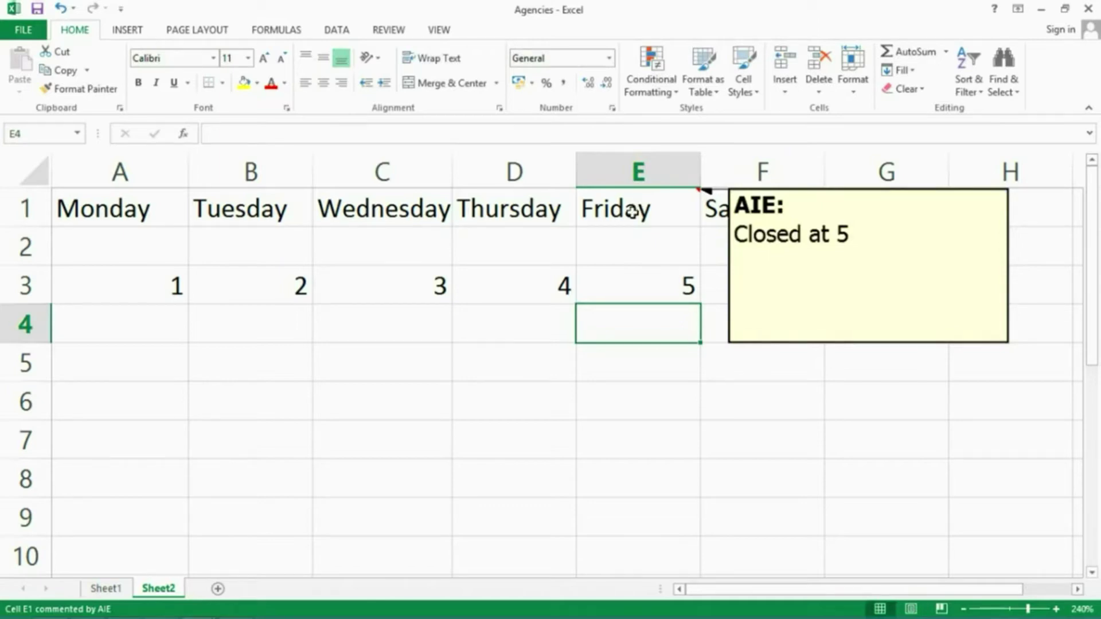
left_click(631, 212)
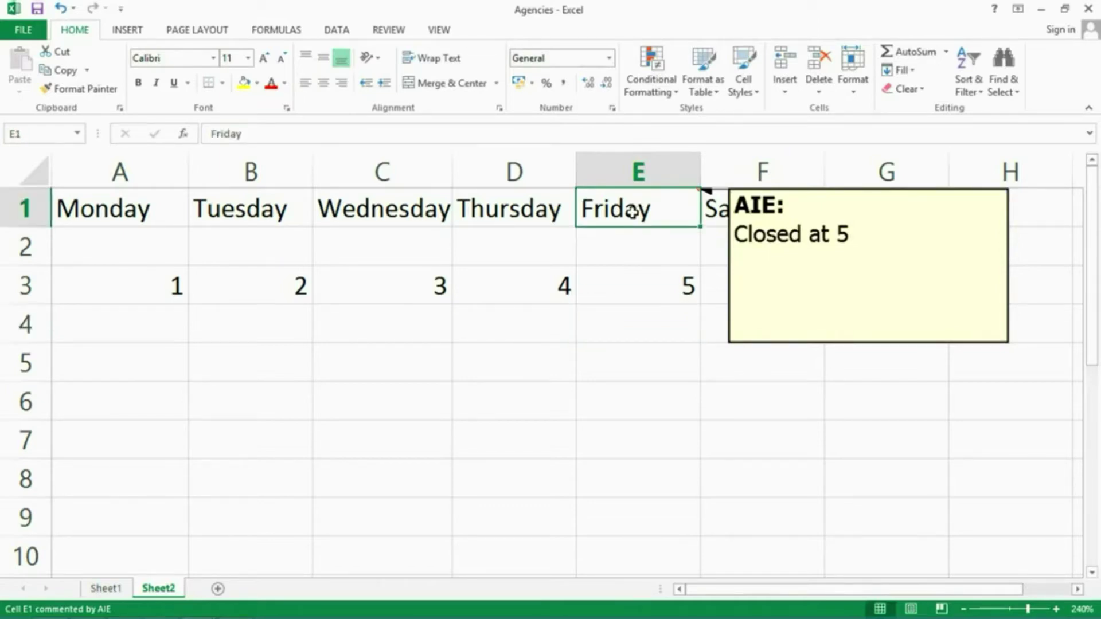
right_click(632, 212)
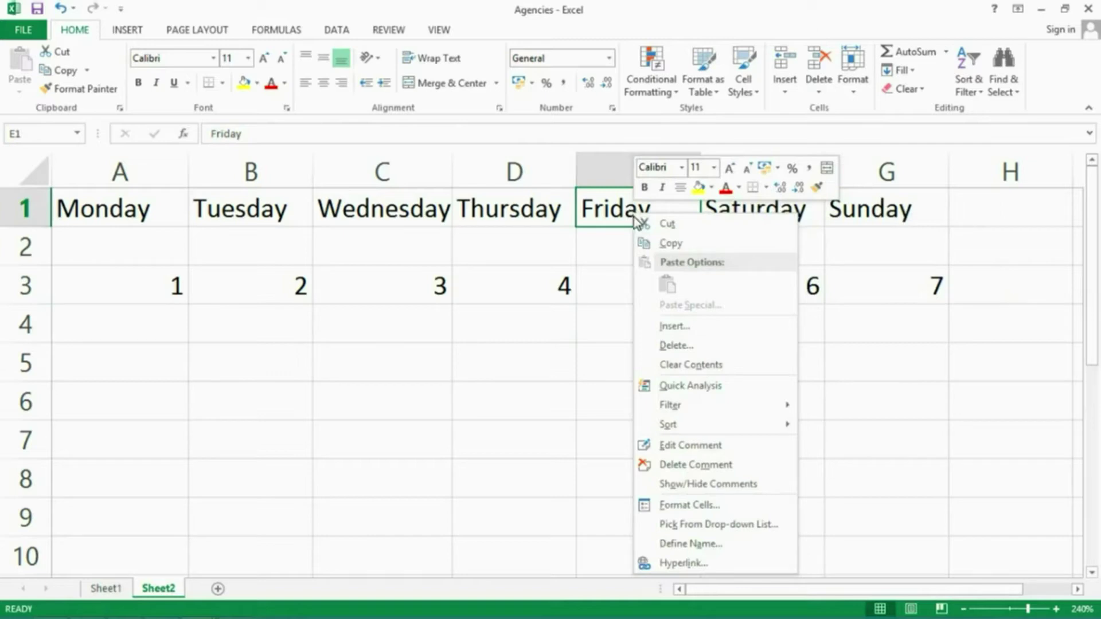
left_click(690, 445)
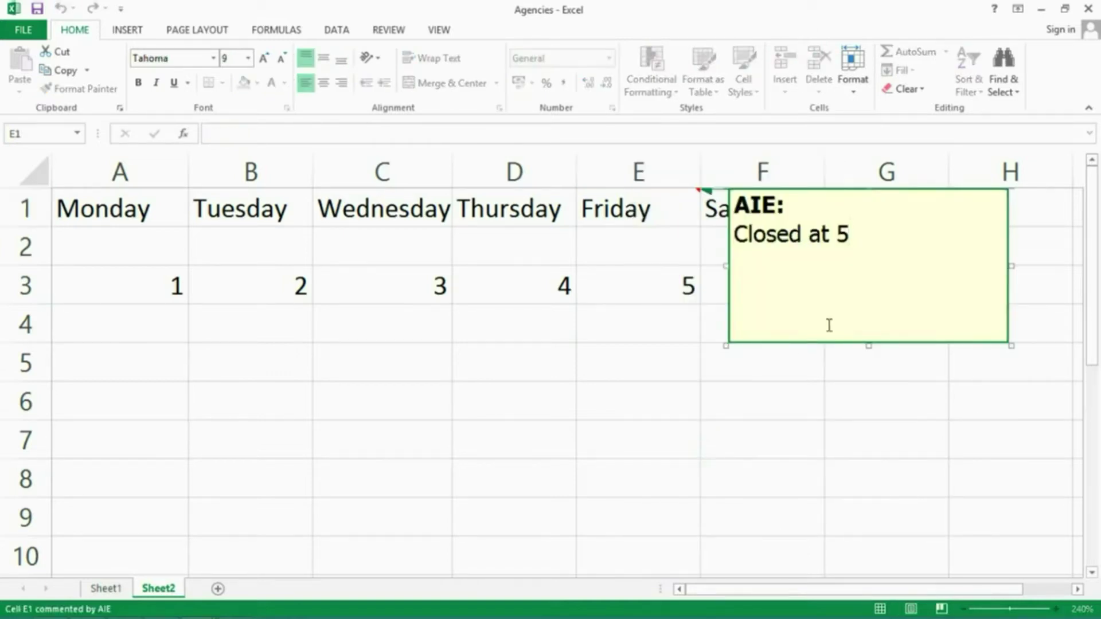
type(":30")
left_click(671, 315)
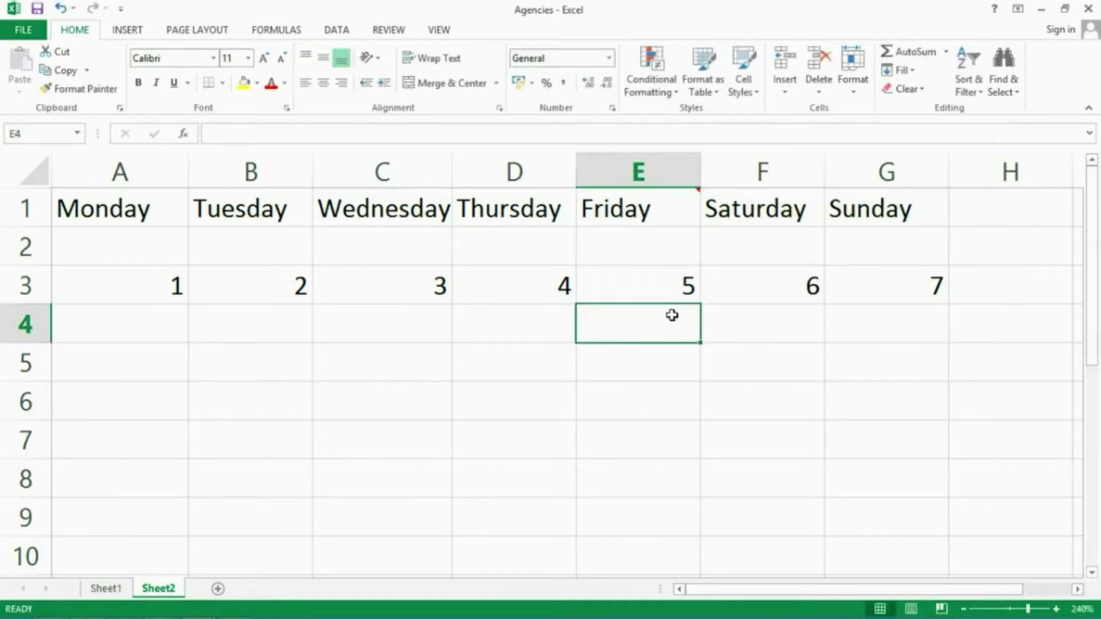
left_click(650, 211)
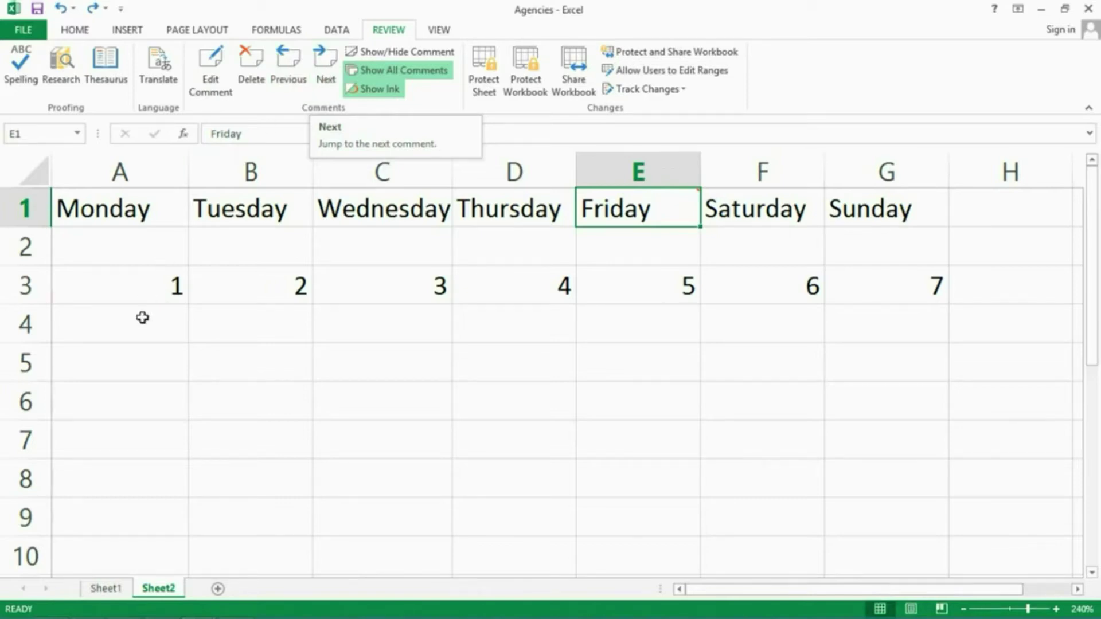
Step: On Sheet1, misspell the city name in A11 as "Berlim"
left_click(107, 591)
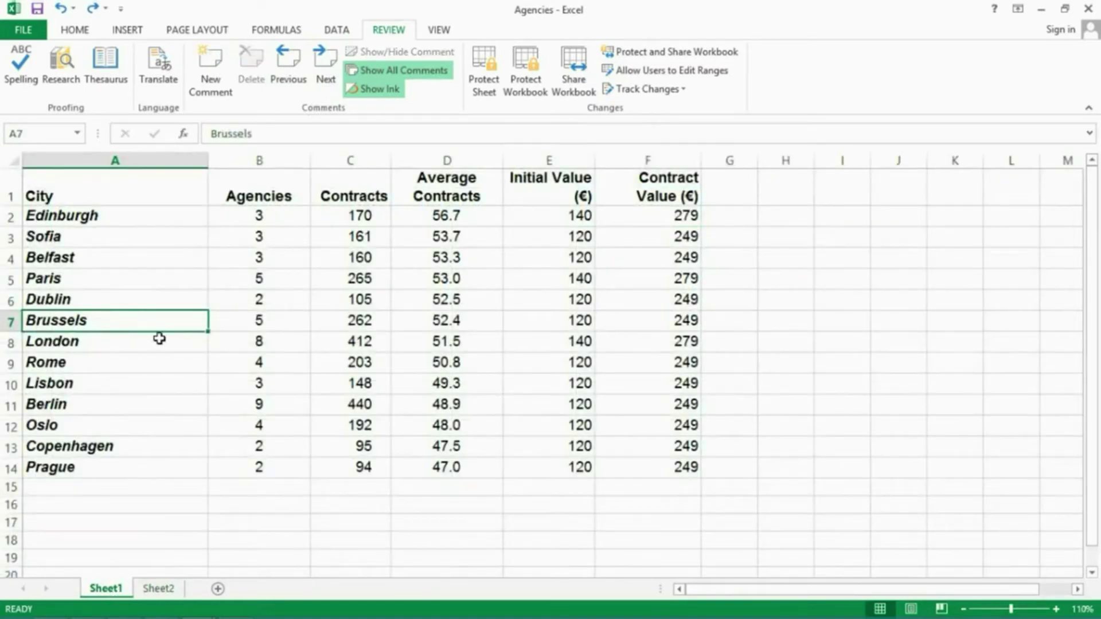
left_click(74, 406)
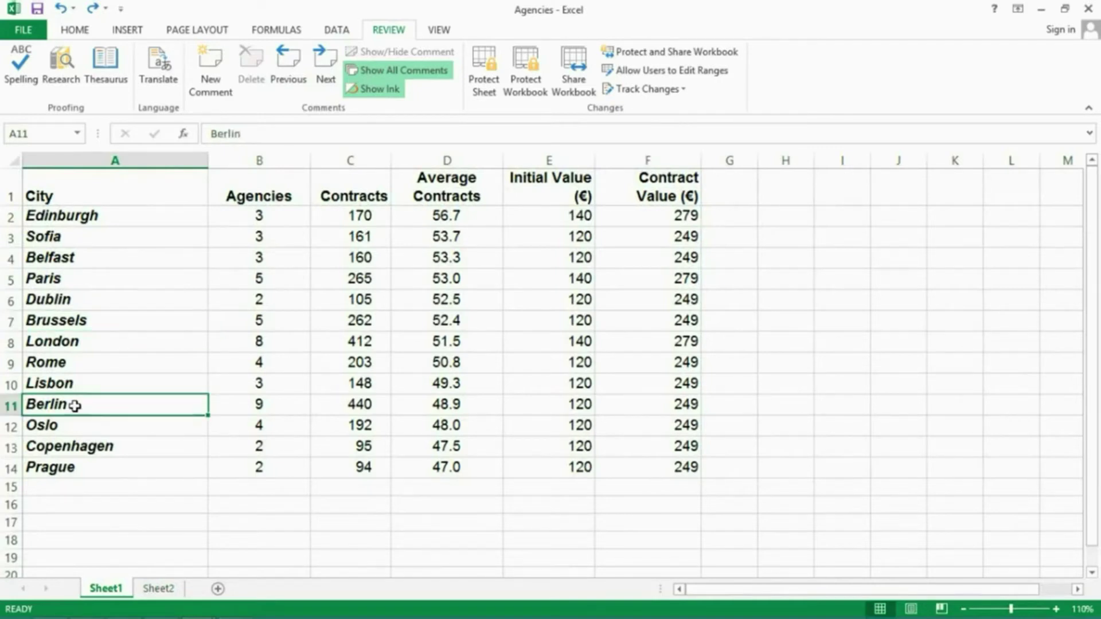
left_click(245, 134)
key("BackSpace")
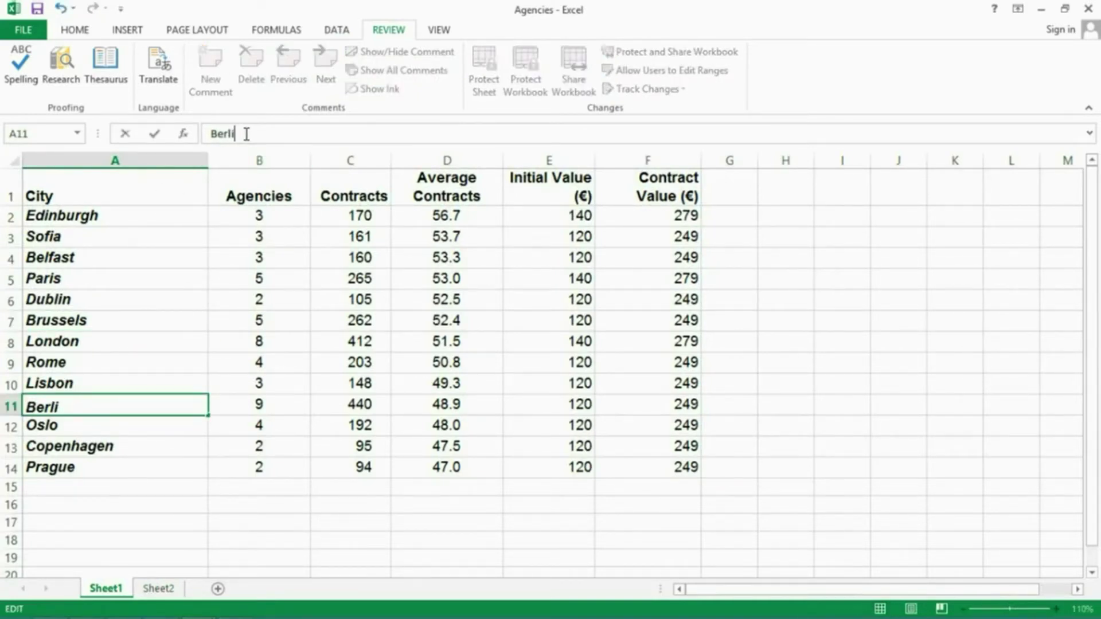
type("m")
key("Return")
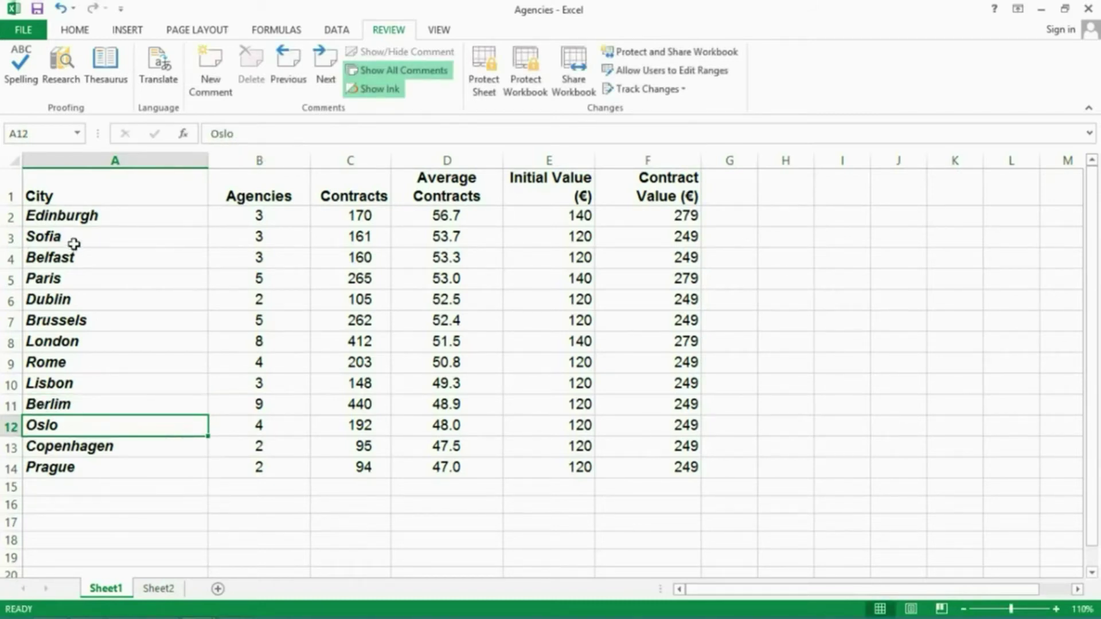
Step: Misspell the city name in A2 as "Edinburgg"
left_click(85, 220)
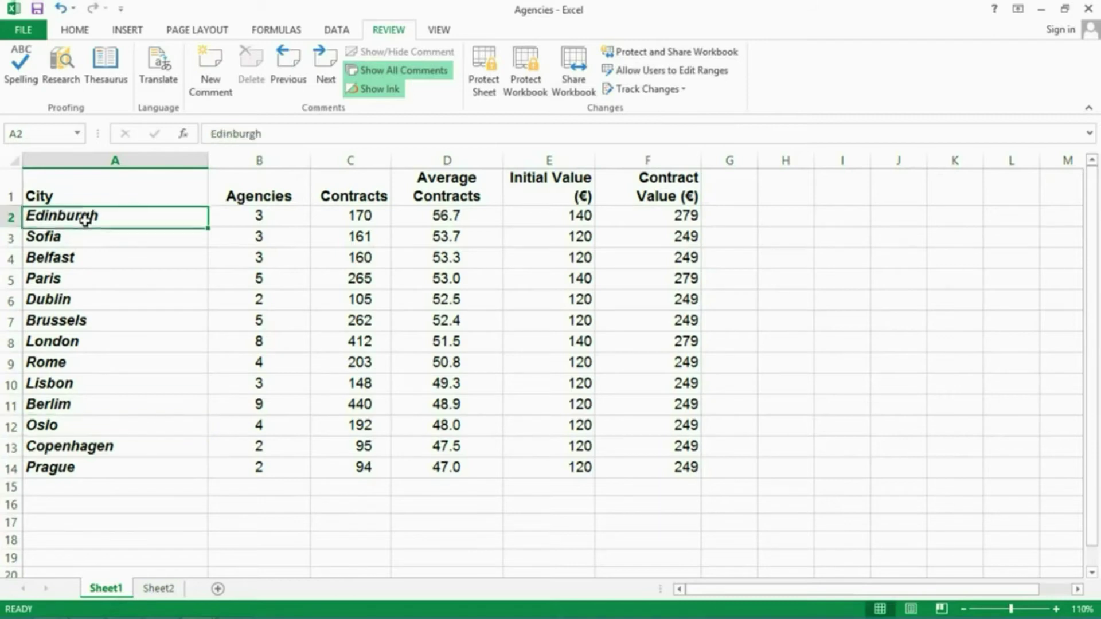
left_click(263, 135)
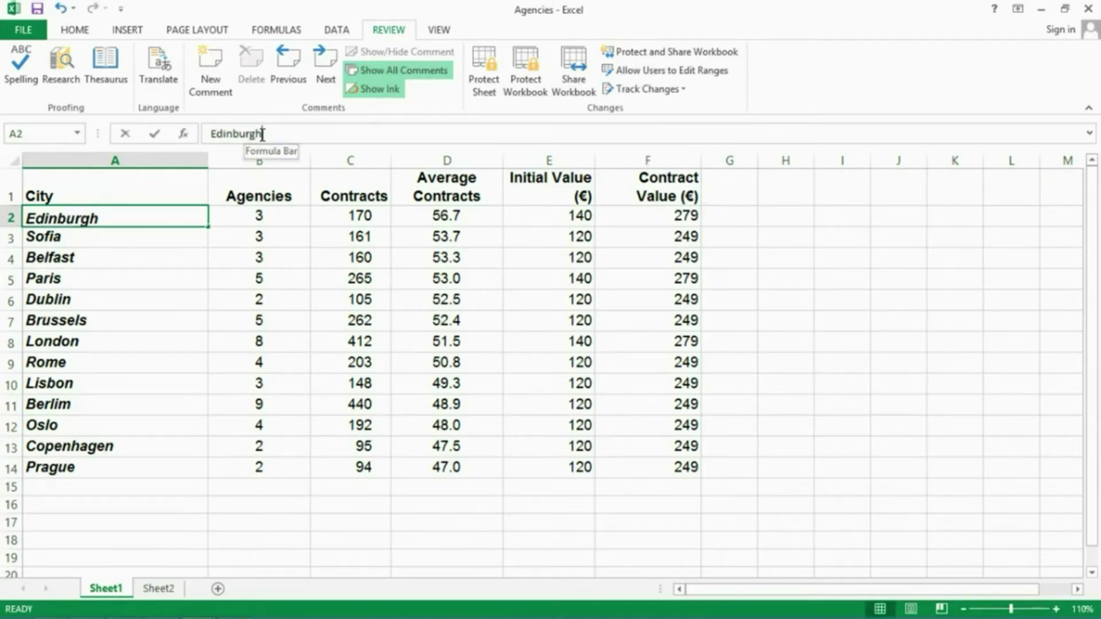
key("BackSpace")
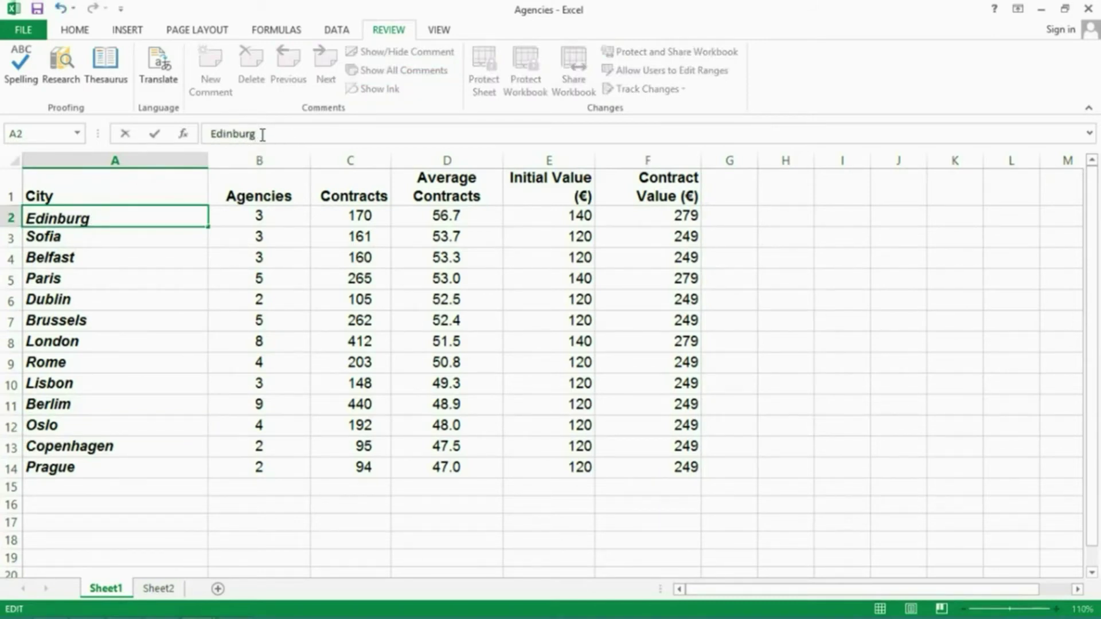
type("g")
key("Return")
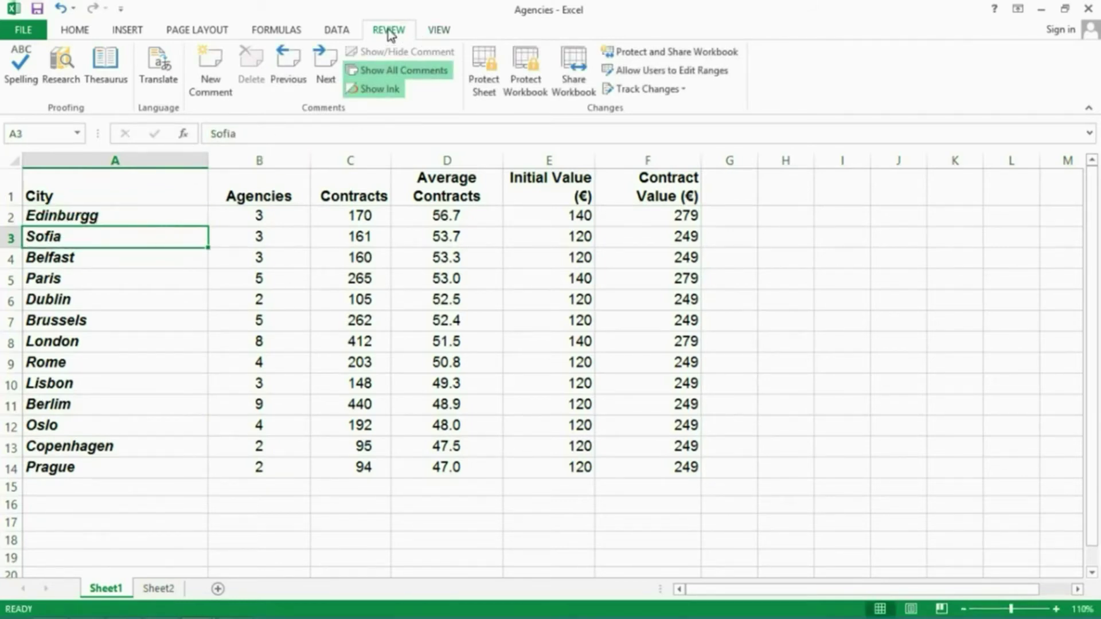
Step: Spell-check the whole sheet, changing Berlim to Berlin and, after continuing from the sheet's beginning, Edinburgg to Edinburgh
left_click(23, 69)
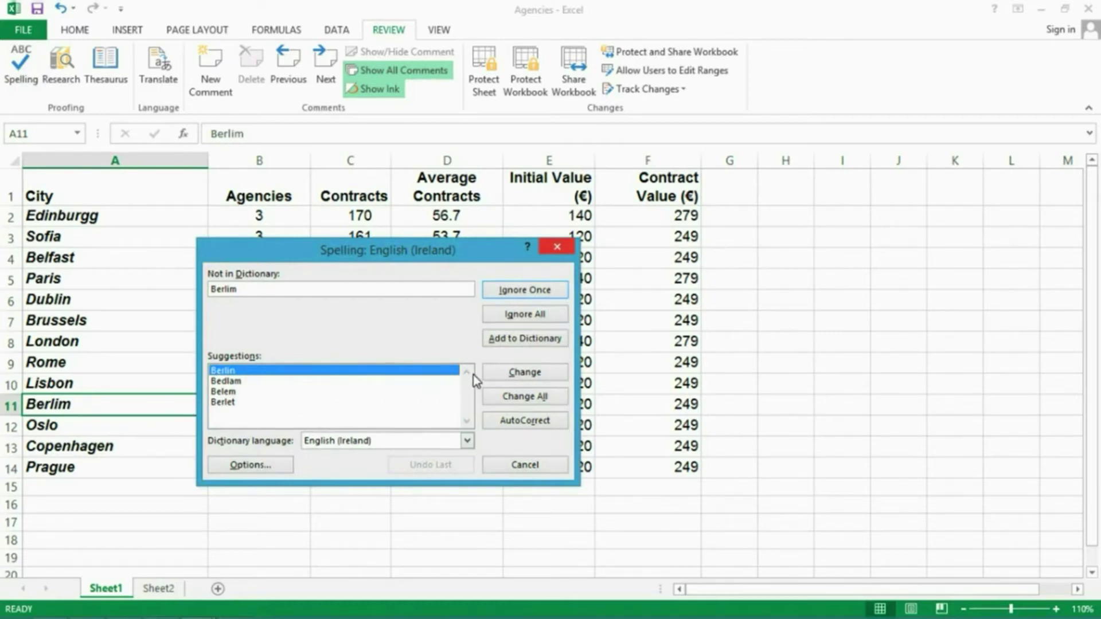
left_click(509, 376)
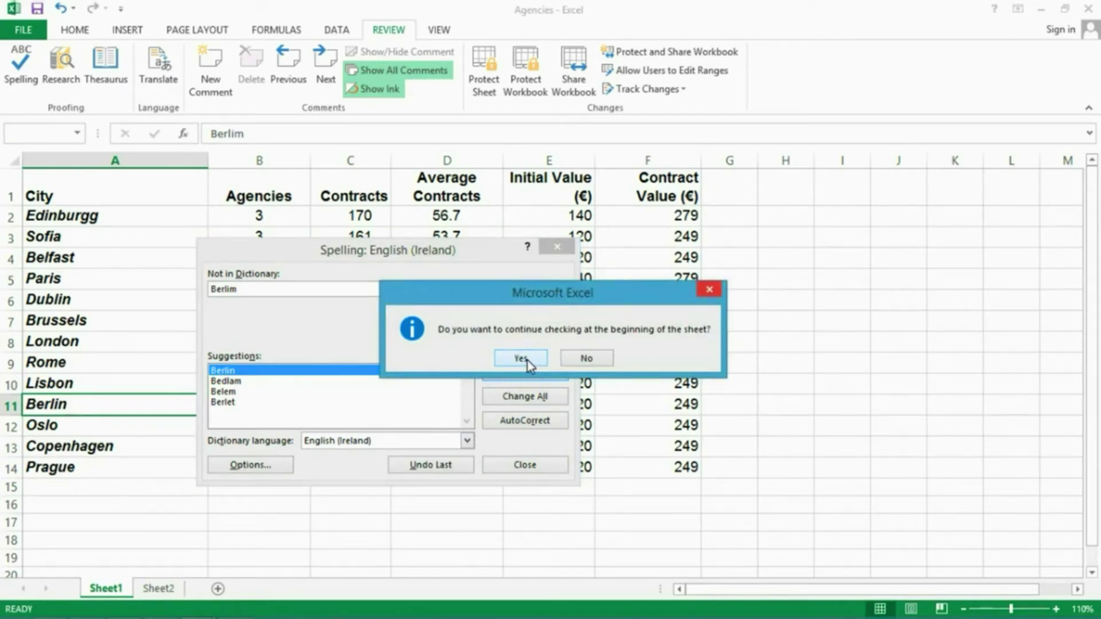
left_click(527, 361)
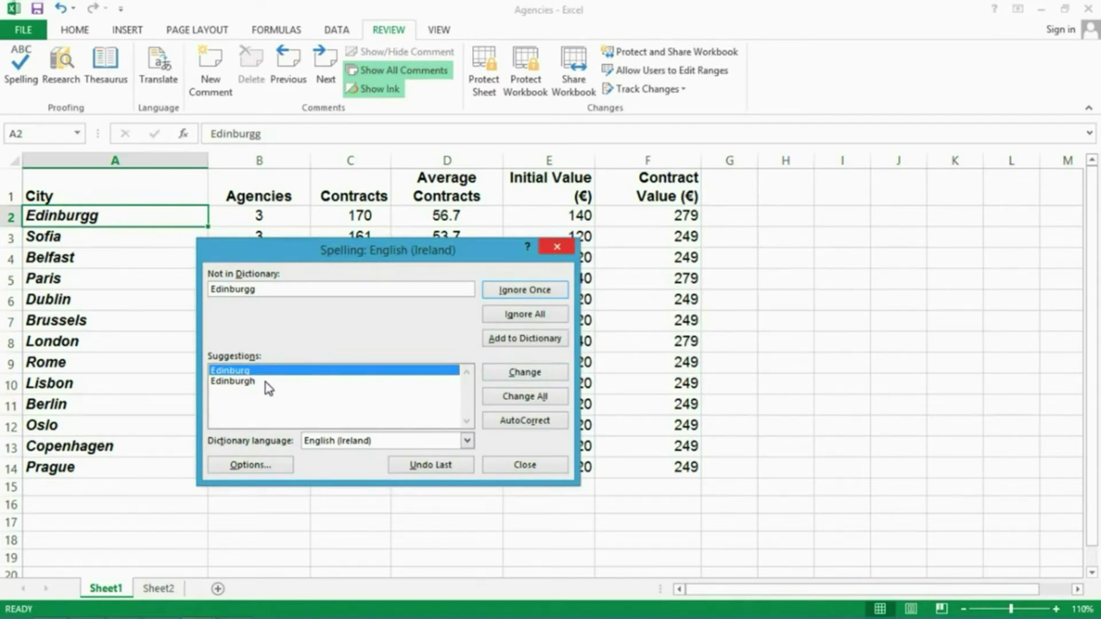
left_click(231, 381)
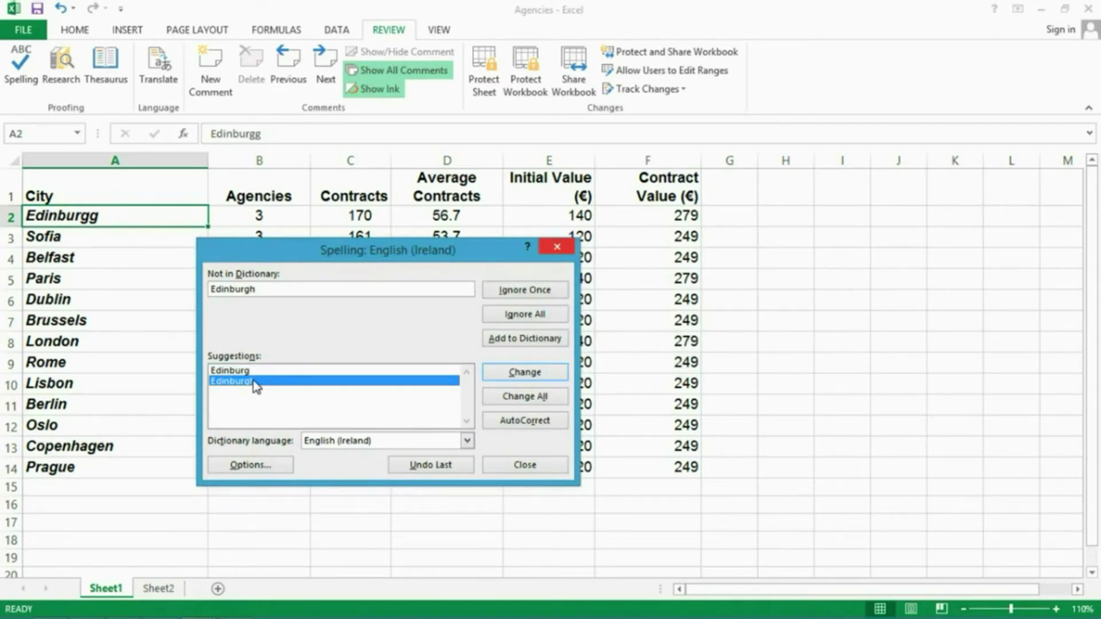
left_click(508, 374)
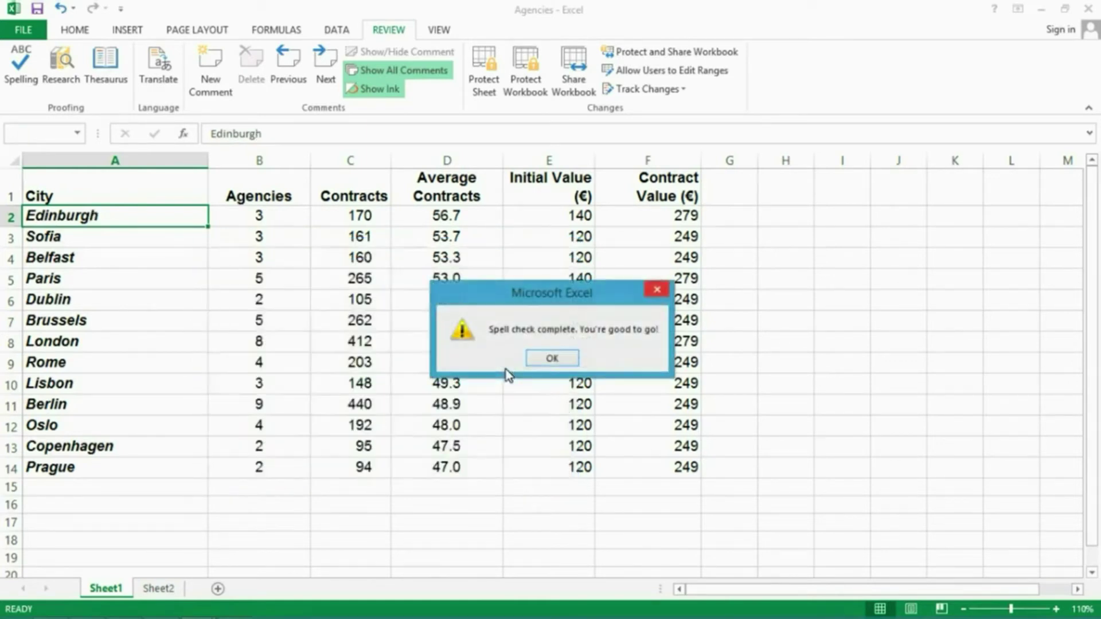
left_click(552, 358)
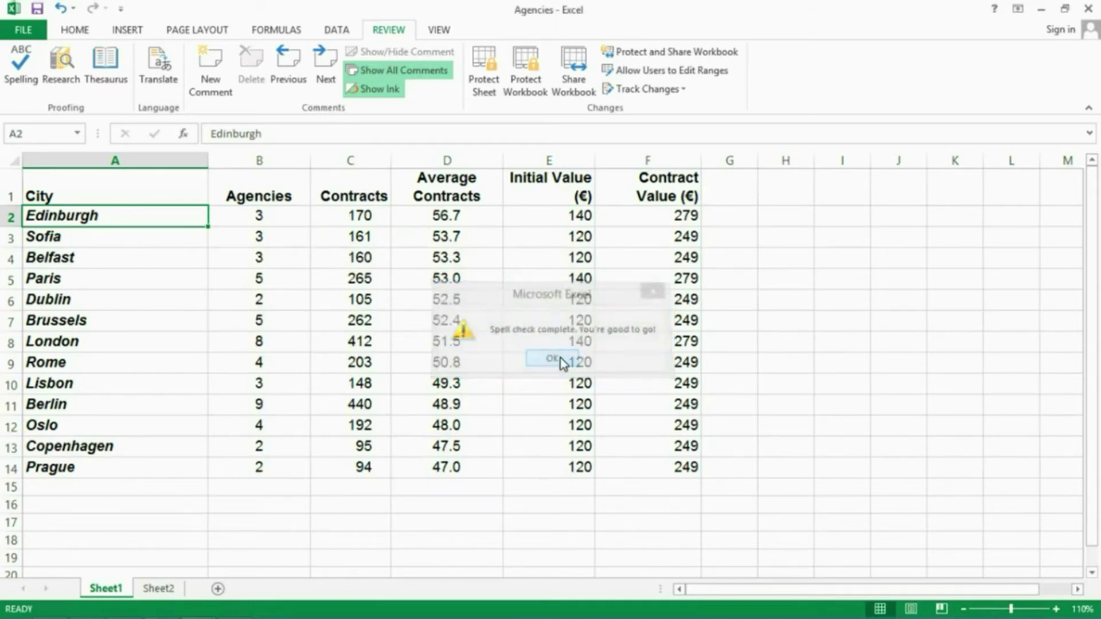
Step: Replace all occurrences of London with Liverpool on Sheet1 using Find and Replace
left_click(724, 480)
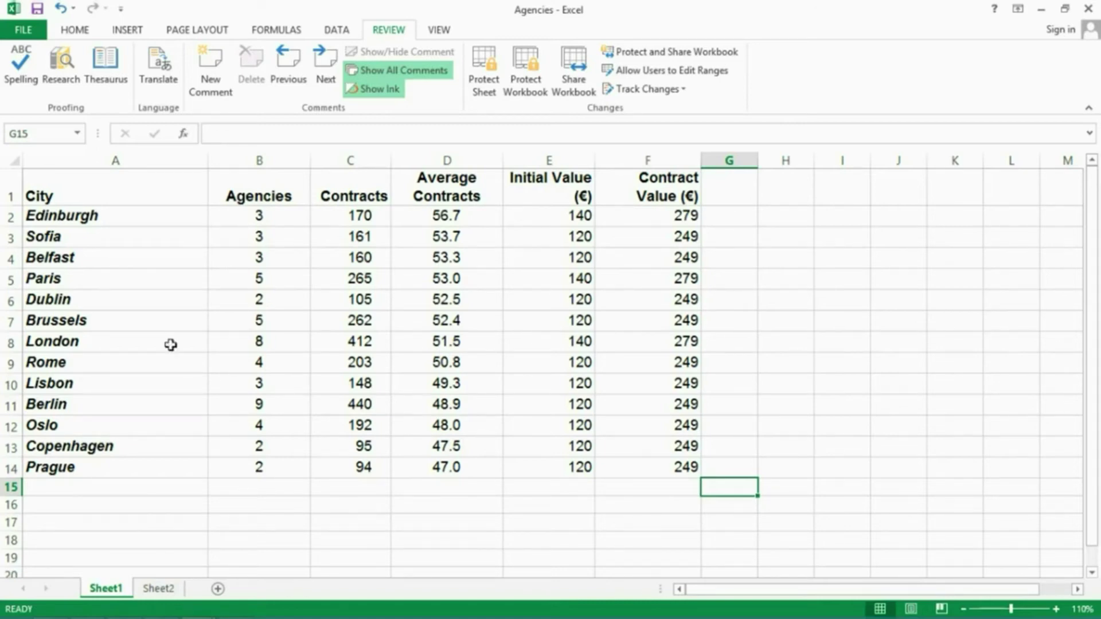
left_click(83, 342)
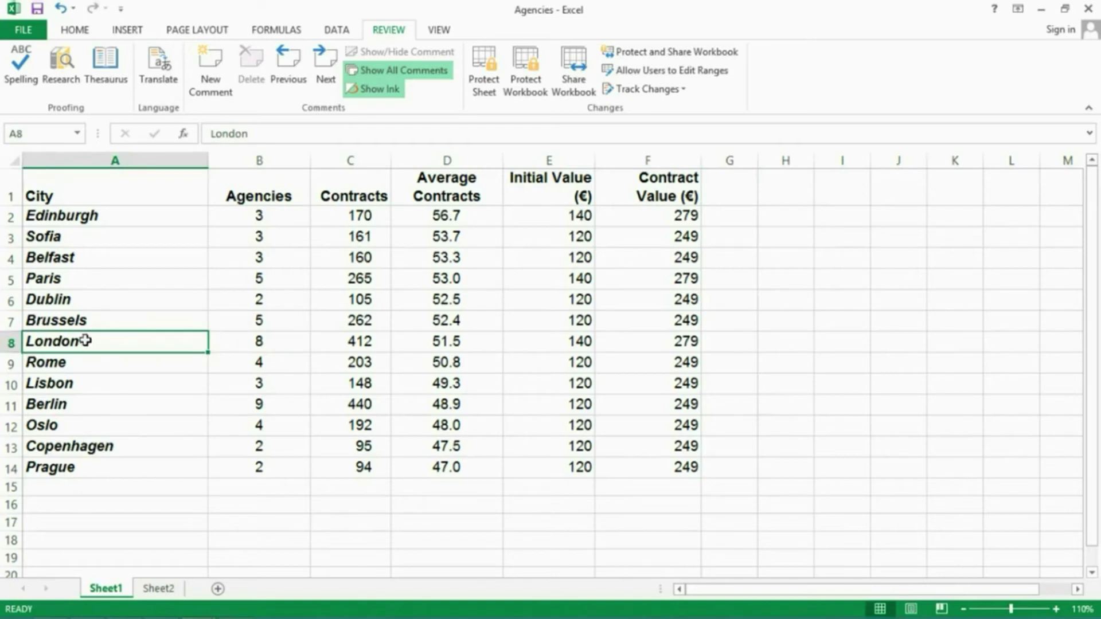
left_click(99, 194)
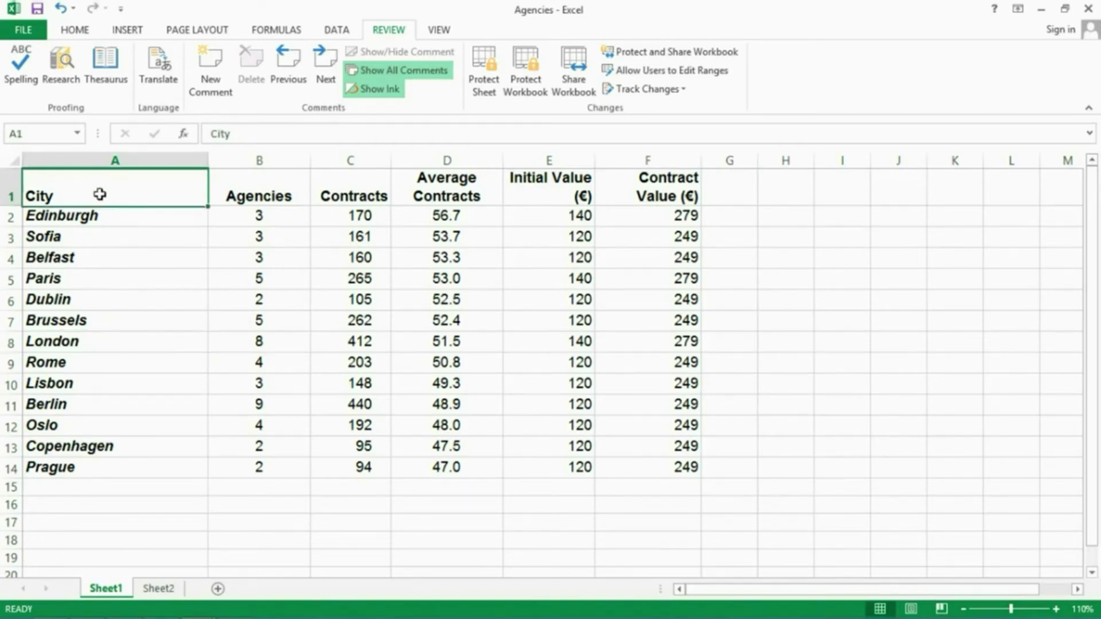
left_click(77, 31)
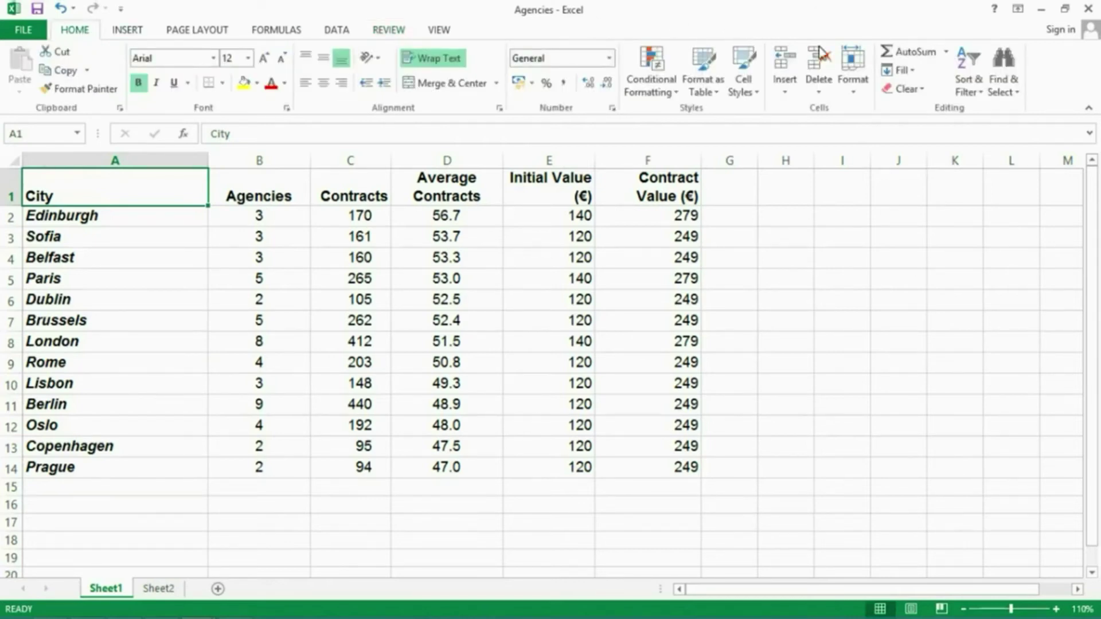
left_click(1004, 80)
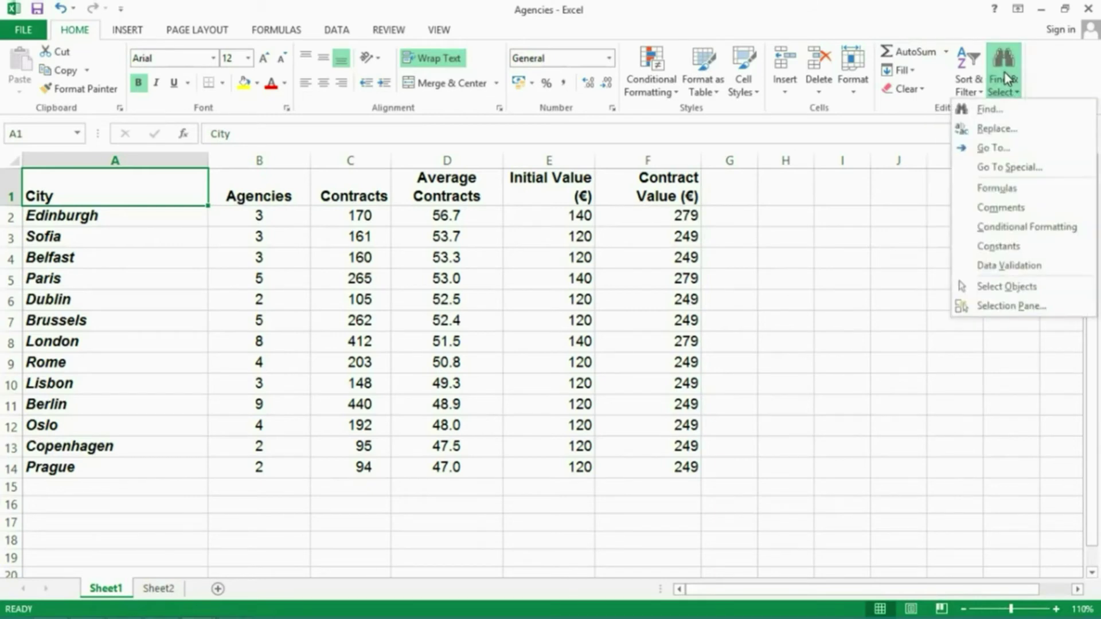
left_click(997, 129)
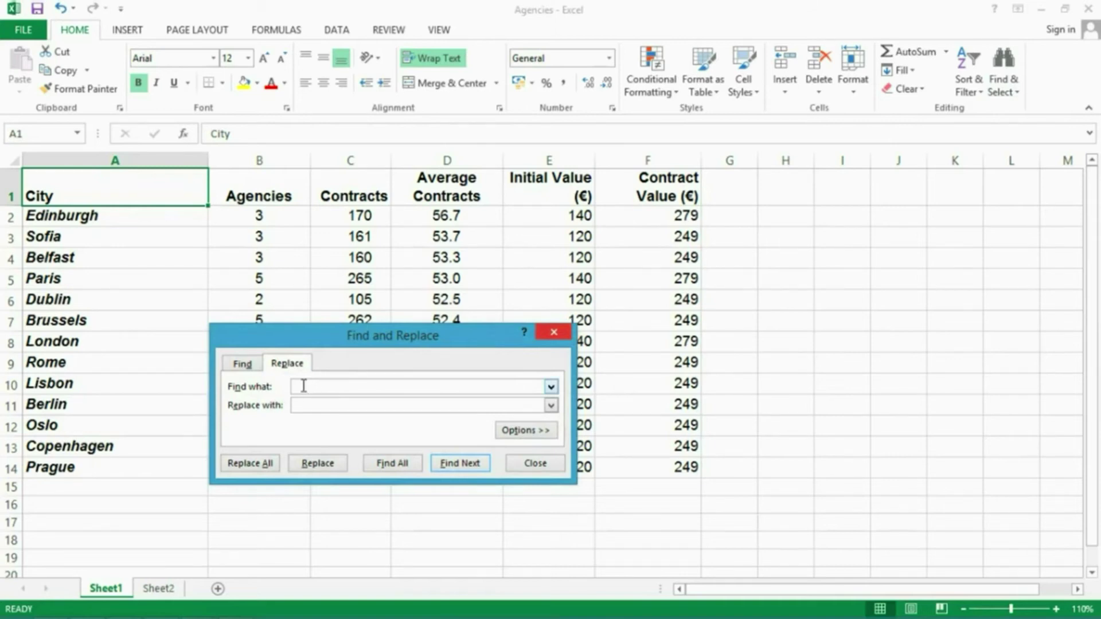
type("London")
left_click(299, 406)
type("Liverpool")
left_click(262, 464)
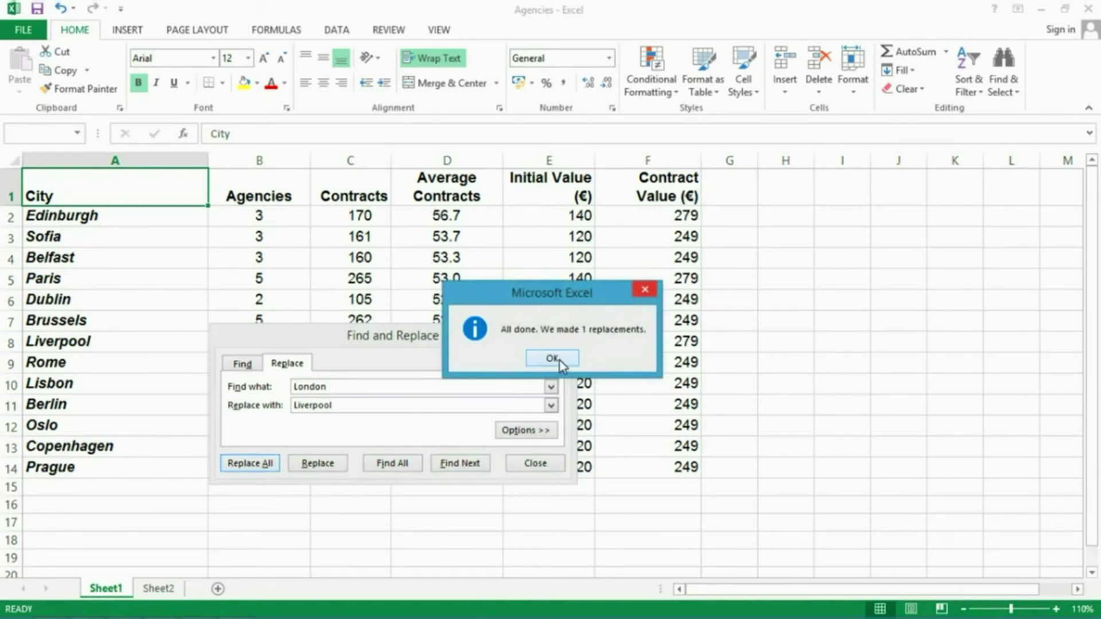
left_click(553, 359)
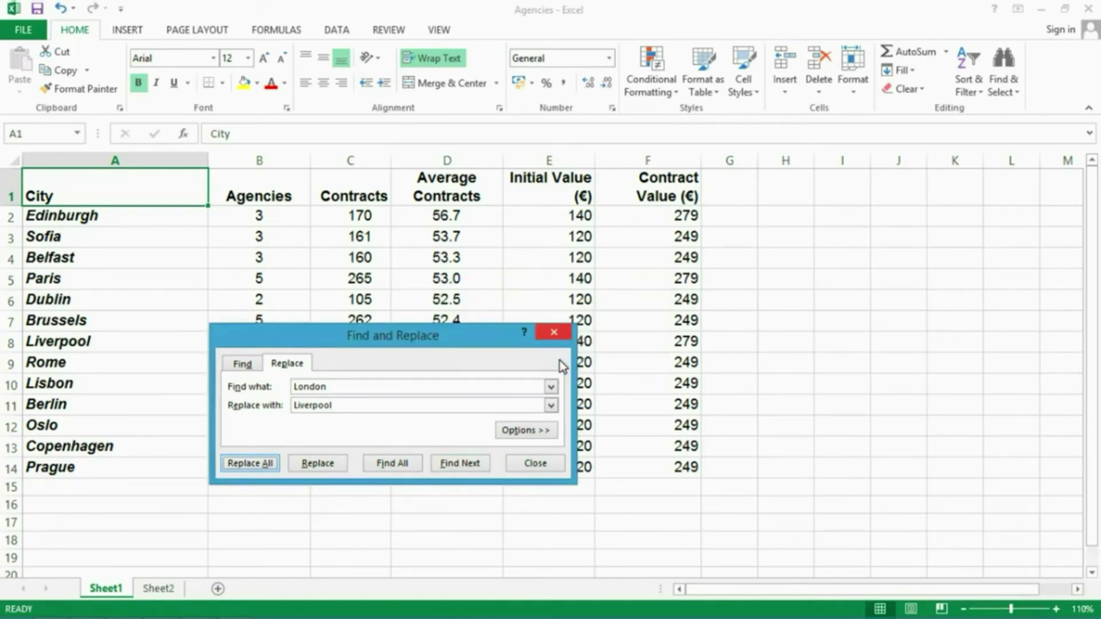
left_click(532, 466)
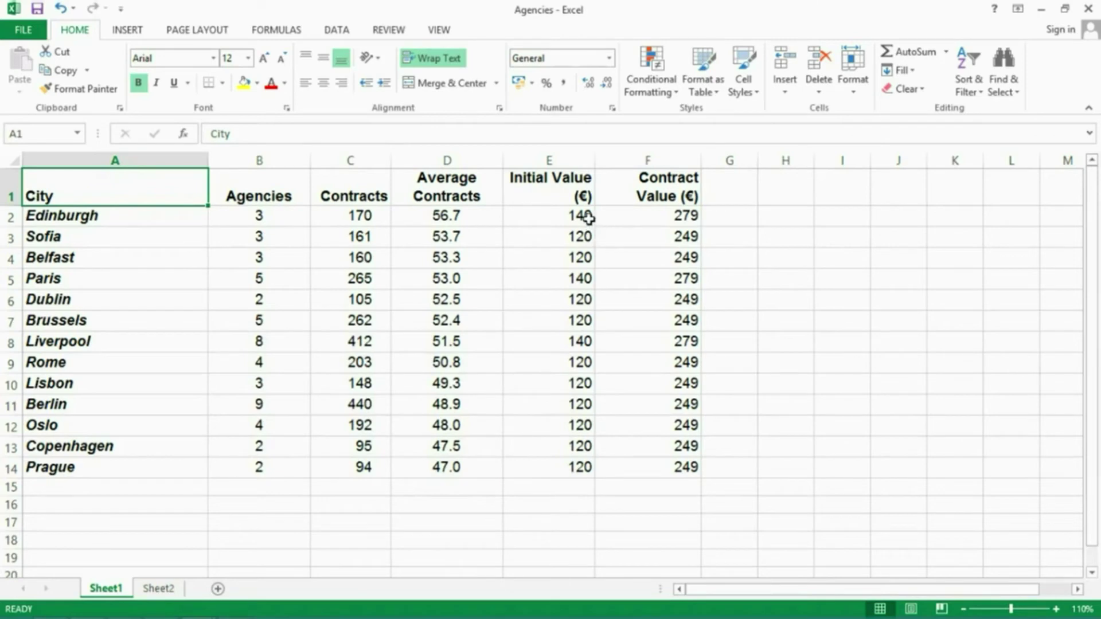
Step: In the Initial Value cells E2:E14, replace every 140 with 150 using Find and Replace
left_click_drag(581, 215, 584, 460)
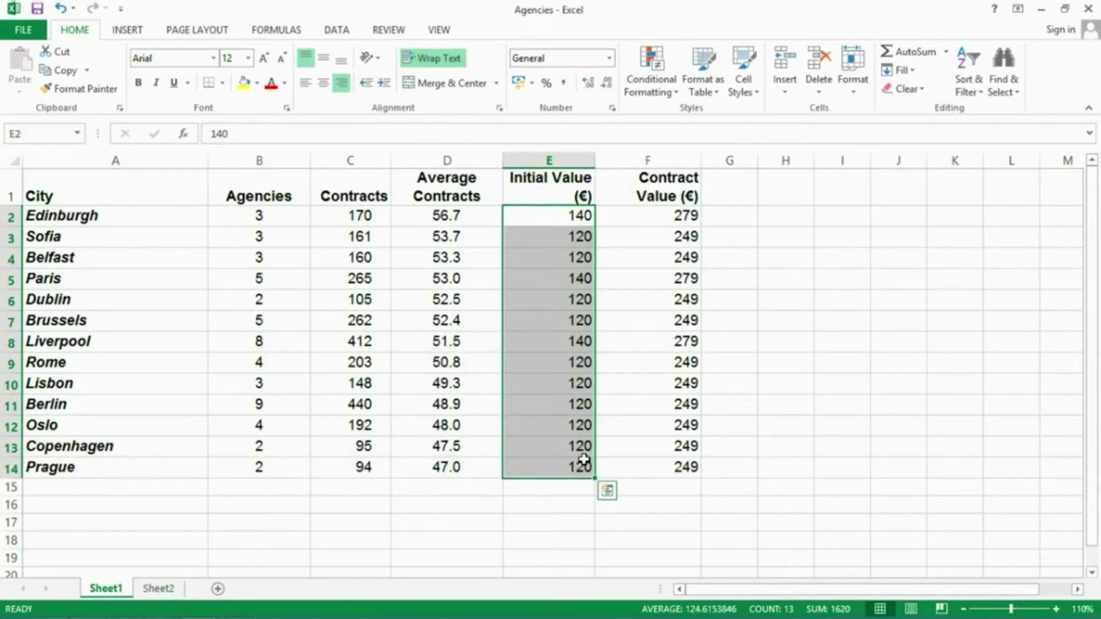
left_click(814, 411)
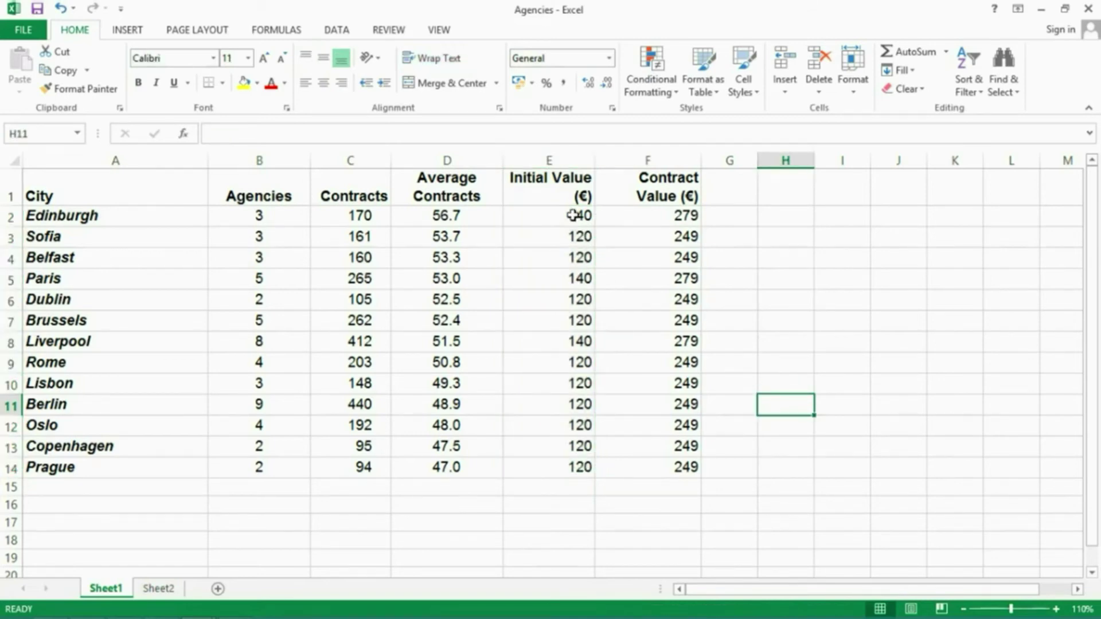
left_click_drag(573, 215, 576, 300)
left_click_drag(570, 393, 578, 465)
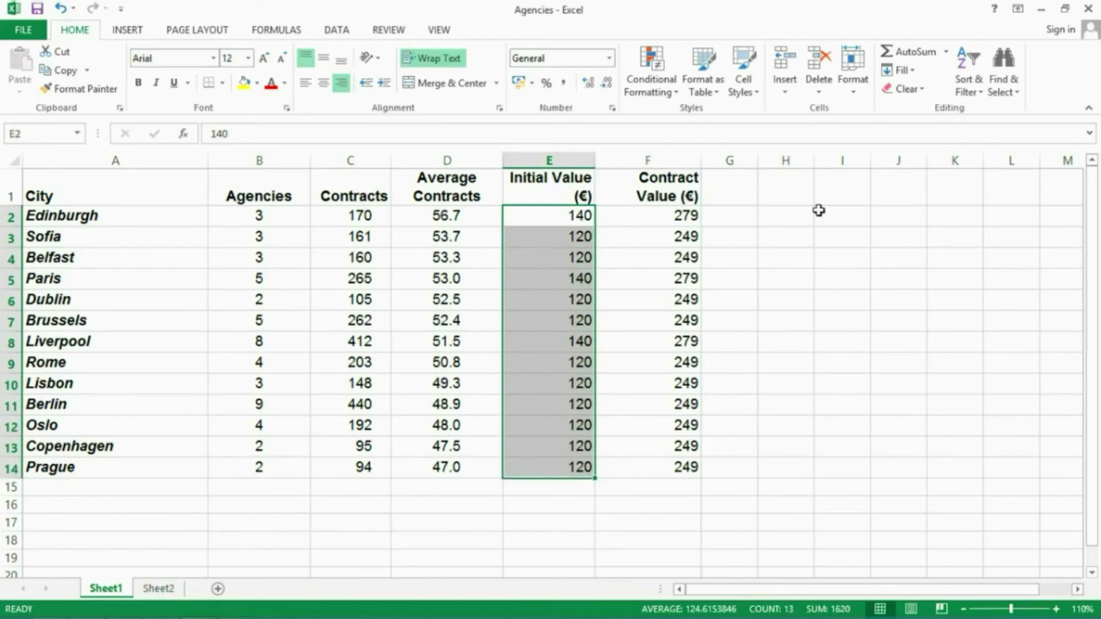
left_click(1014, 85)
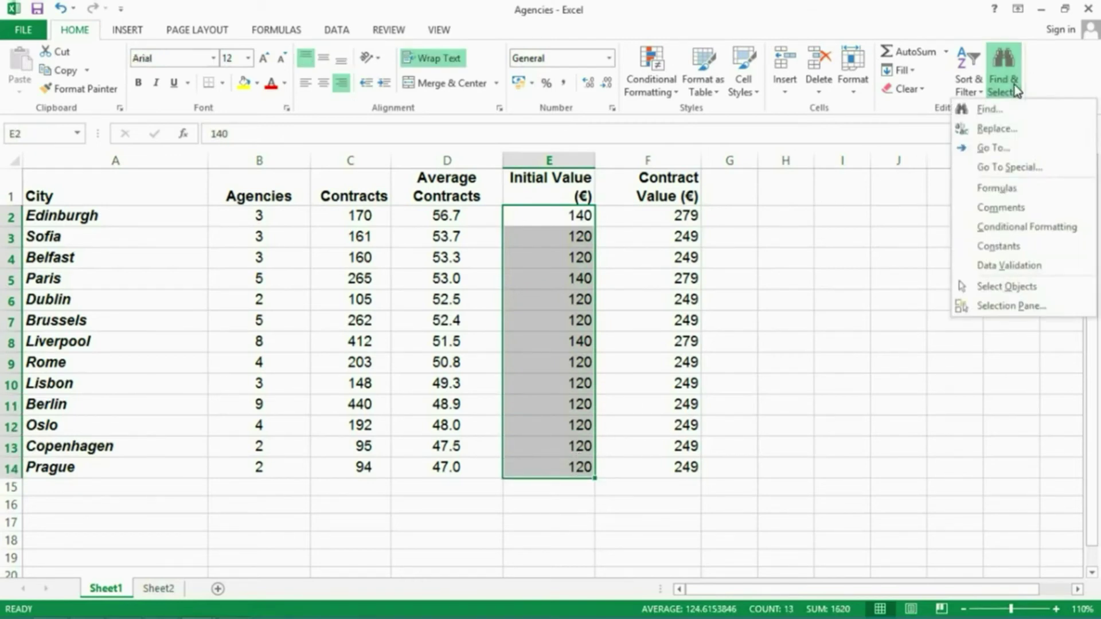
left_click(999, 129)
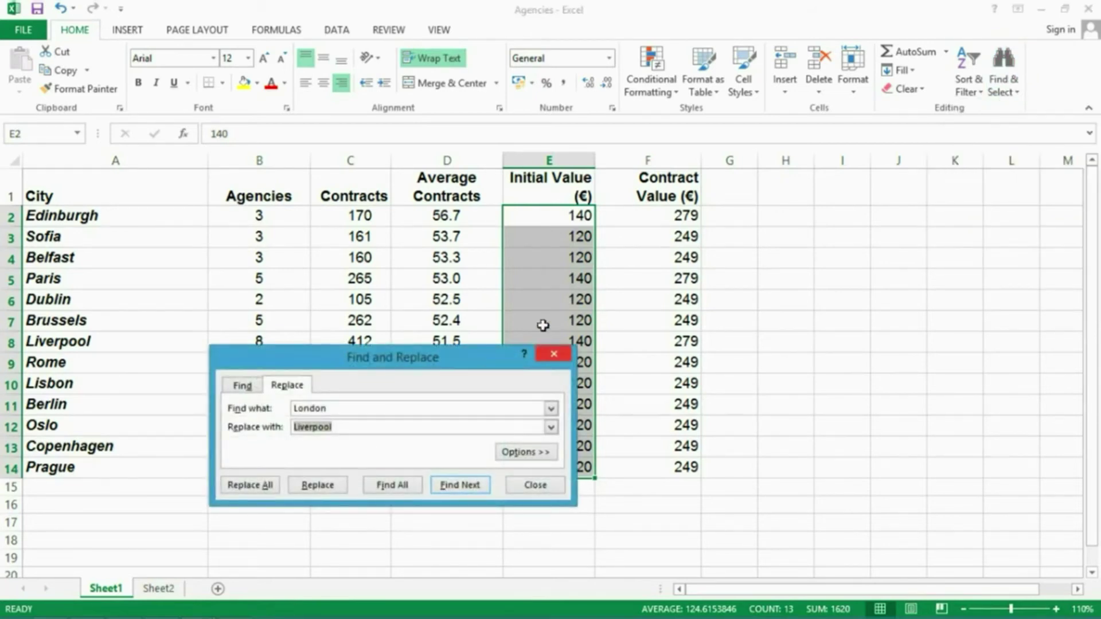
left_click(331, 409)
left_click_drag(331, 409, 269, 413)
type("140")
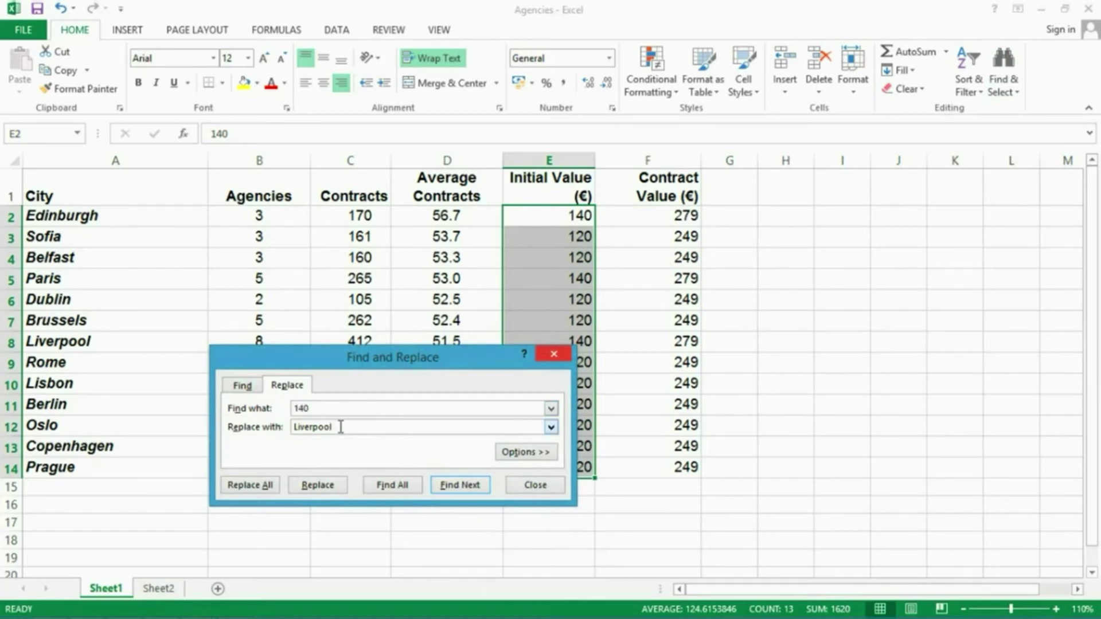
double_click(293, 427)
type("150")
left_click(271, 486)
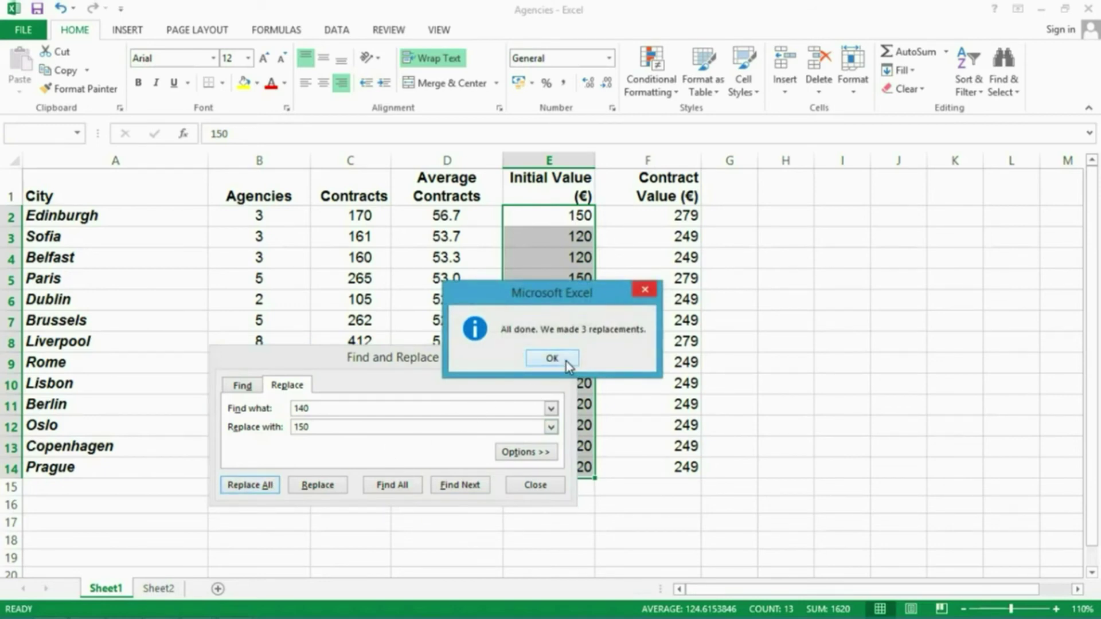
left_click(552, 359)
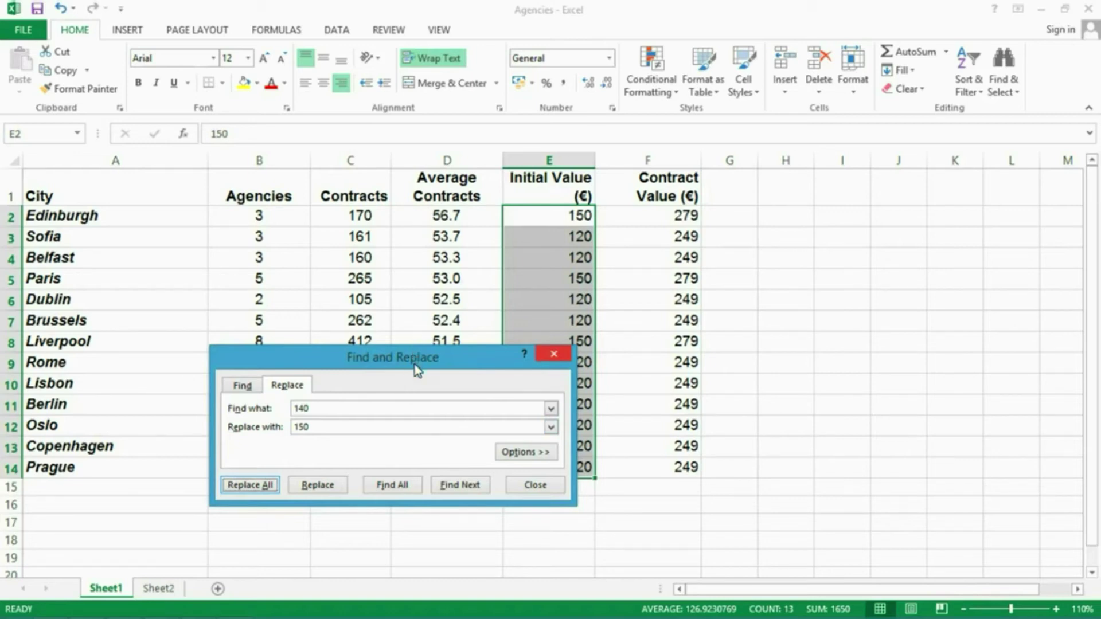
Step: Replace every 120 with 140 in the same Initial Value range E2:E14 and close Find and Replace
left_click_drag(414, 361, 407, 436)
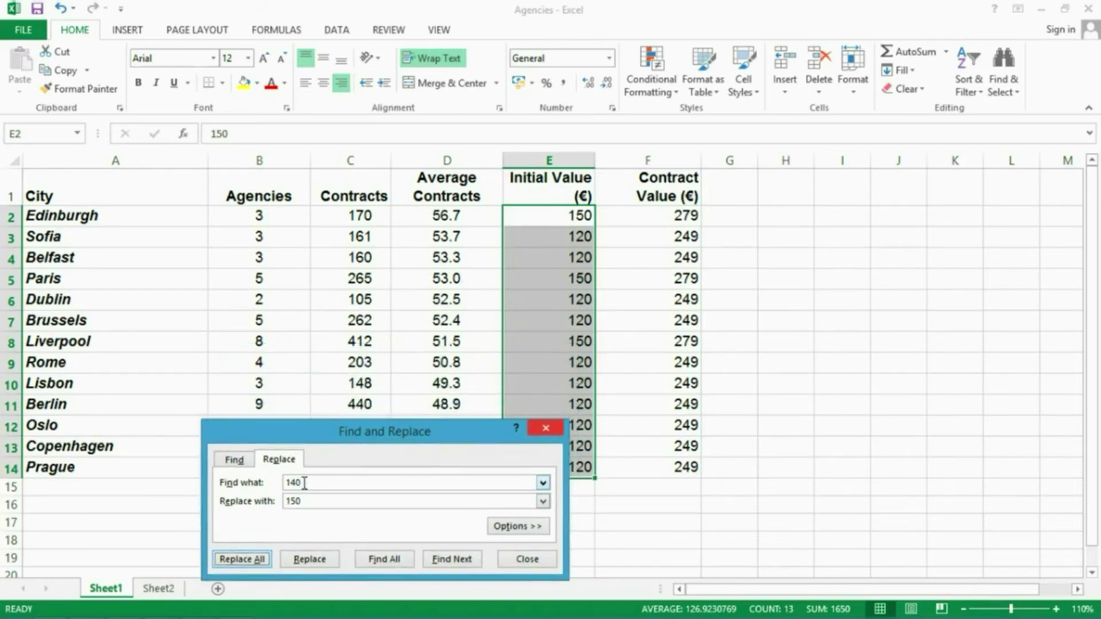
left_click_drag(304, 484, 286, 483)
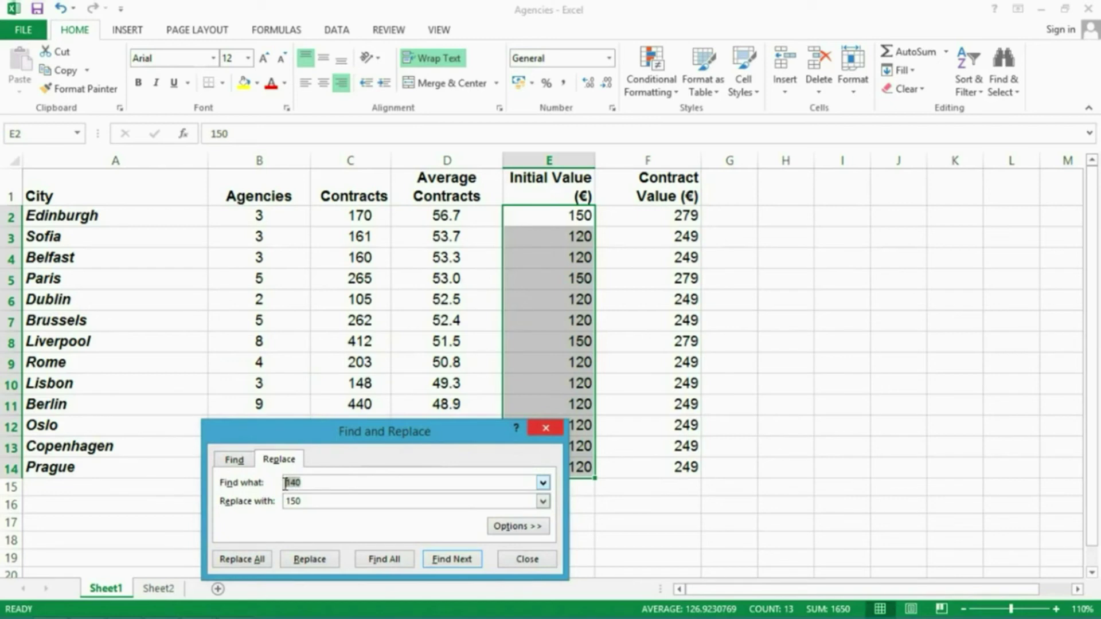
type("120")
double_click(287, 498)
type("140")
left_click(254, 561)
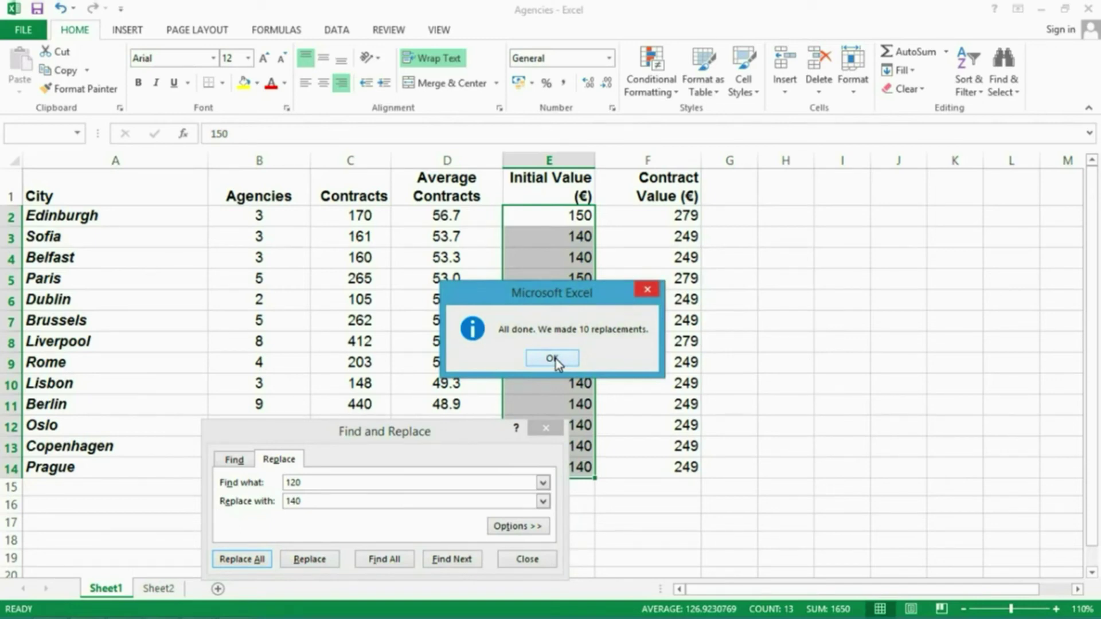
left_click(554, 358)
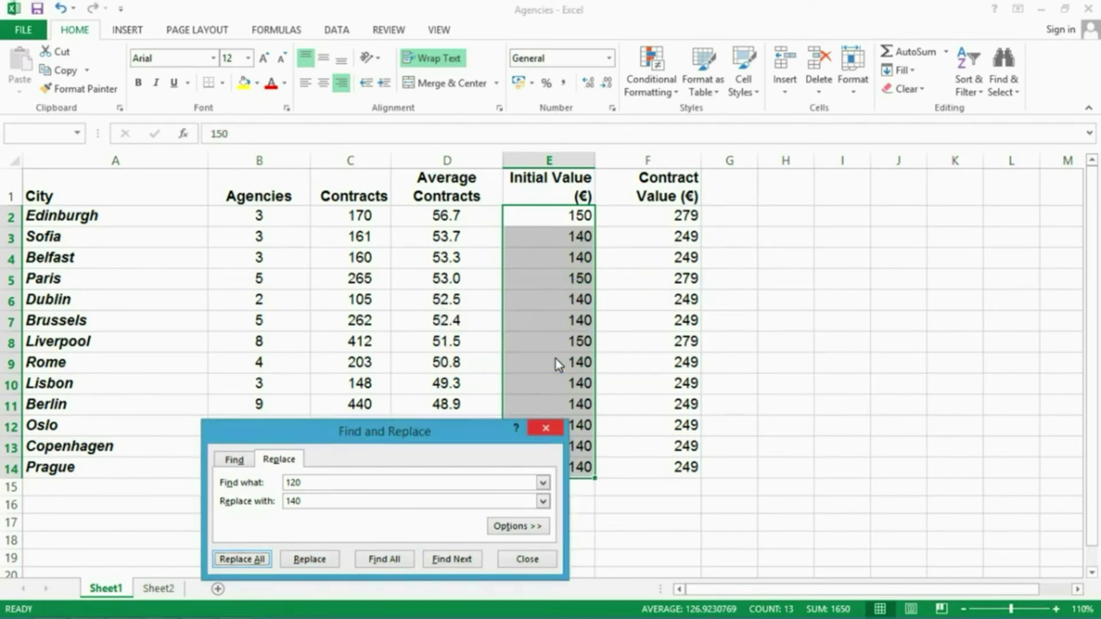
left_click(527, 560)
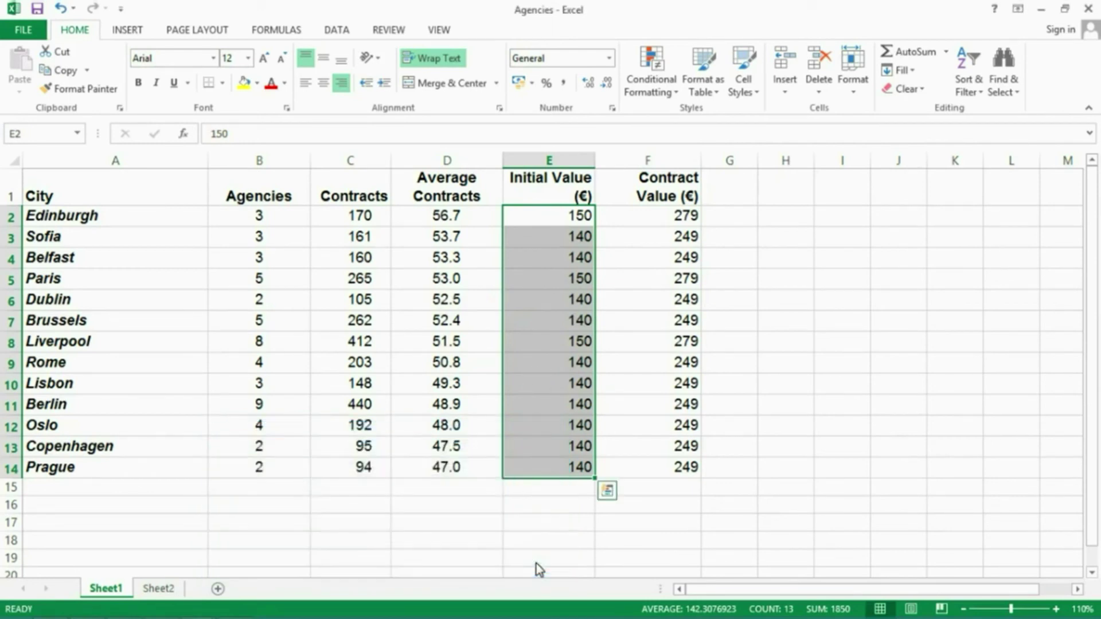
left_click(472, 522)
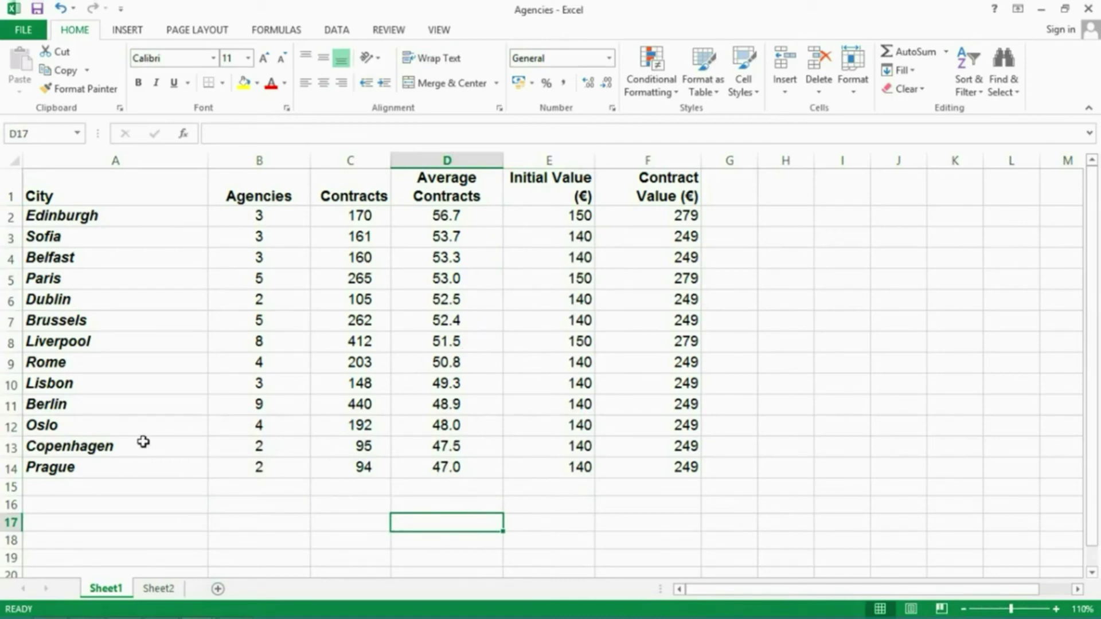
Step: Use a single Find and Replace to change Liverpool's agency count in B8 from 8 to 9
left_click(261, 341)
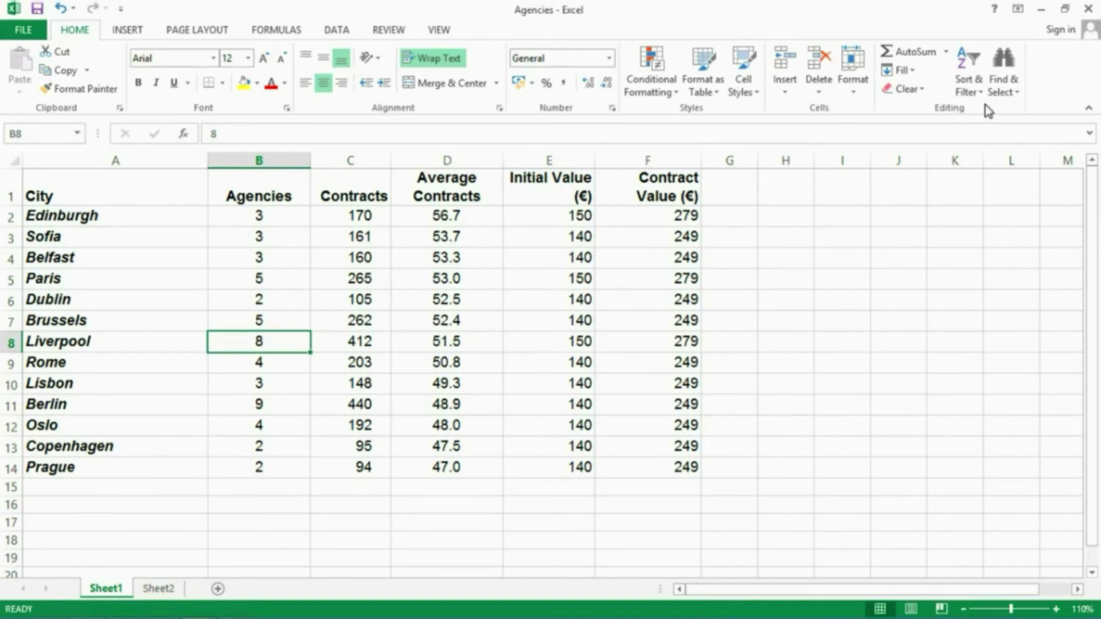
left_click(1012, 84)
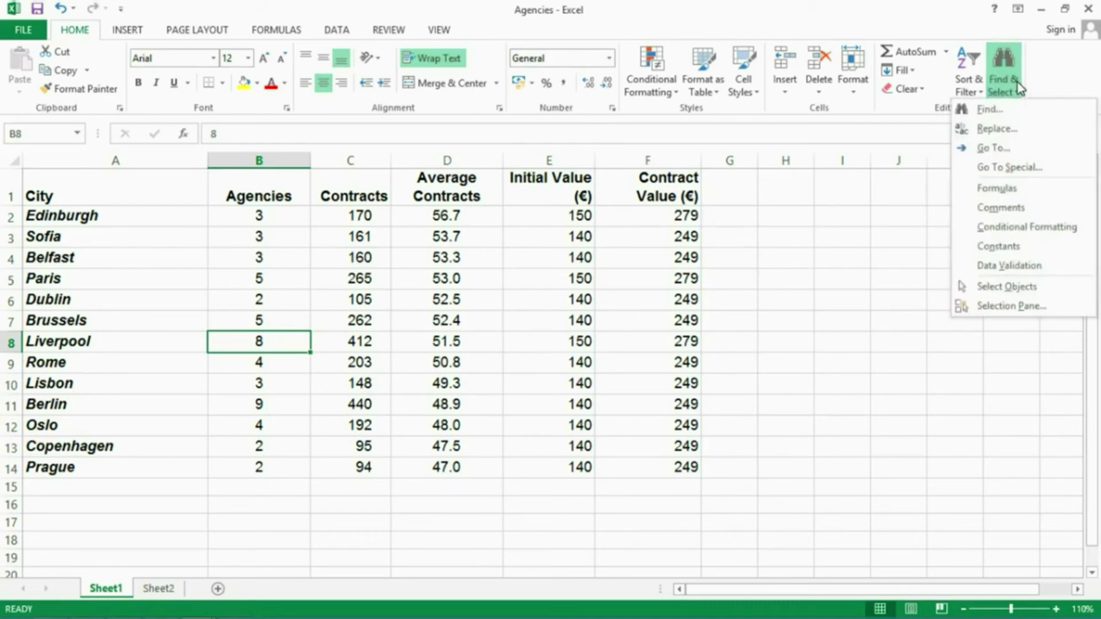
left_click(996, 130)
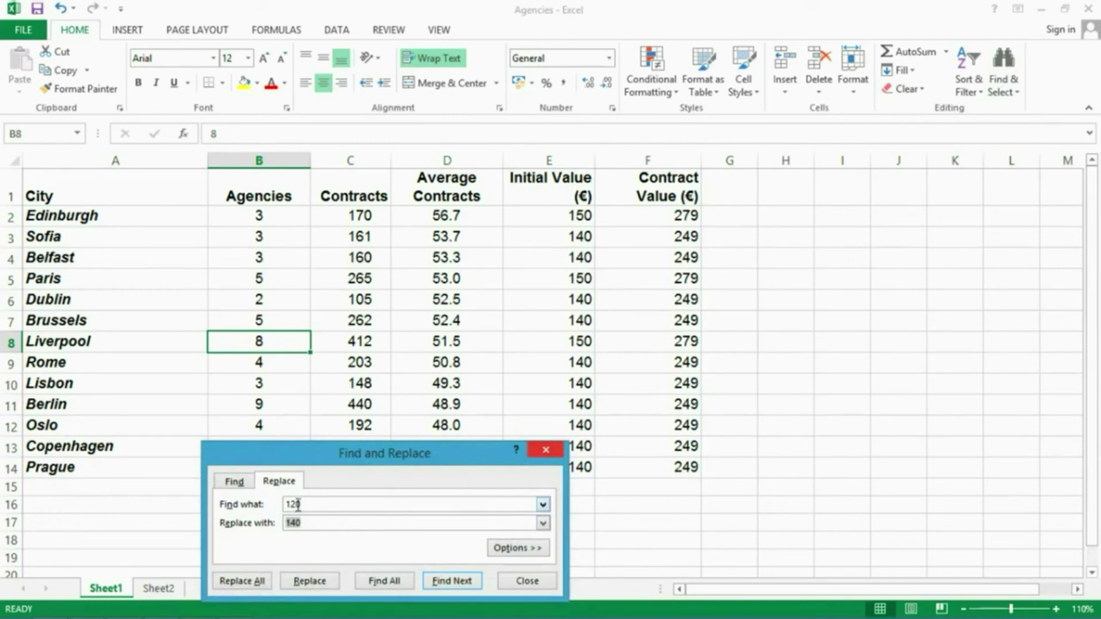
left_click_drag(299, 505, 272, 505)
type("8")
left_click_drag(303, 524, 271, 525)
type("9")
left_click(314, 580)
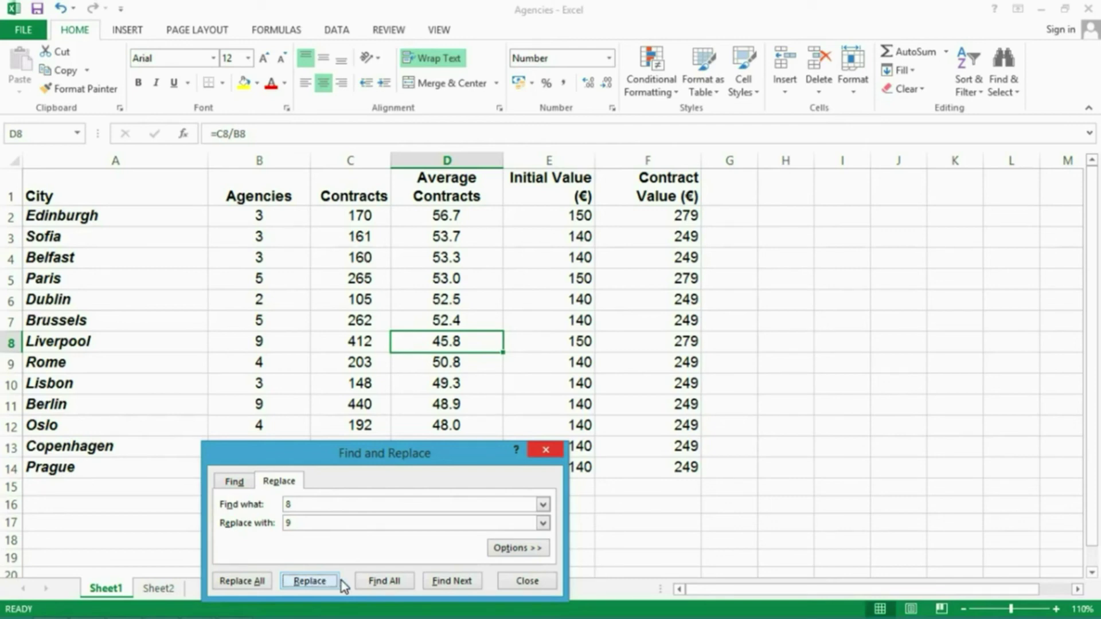
Step: Step through the next occurrences of 8 without replacing them, and close Find and Replace
left_click(435, 580)
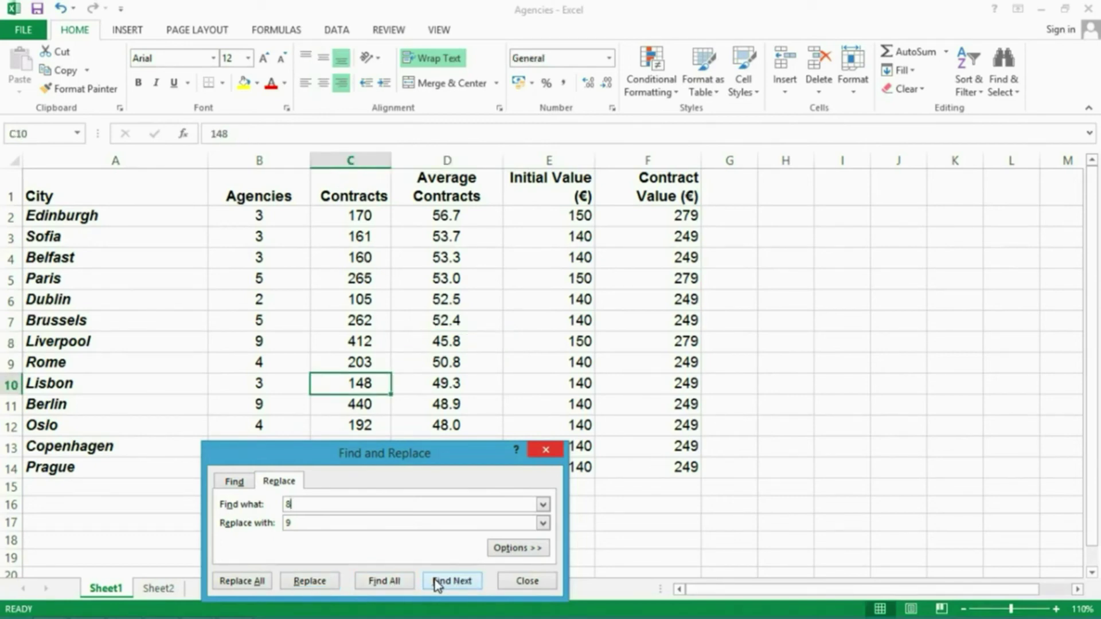
left_click(435, 580)
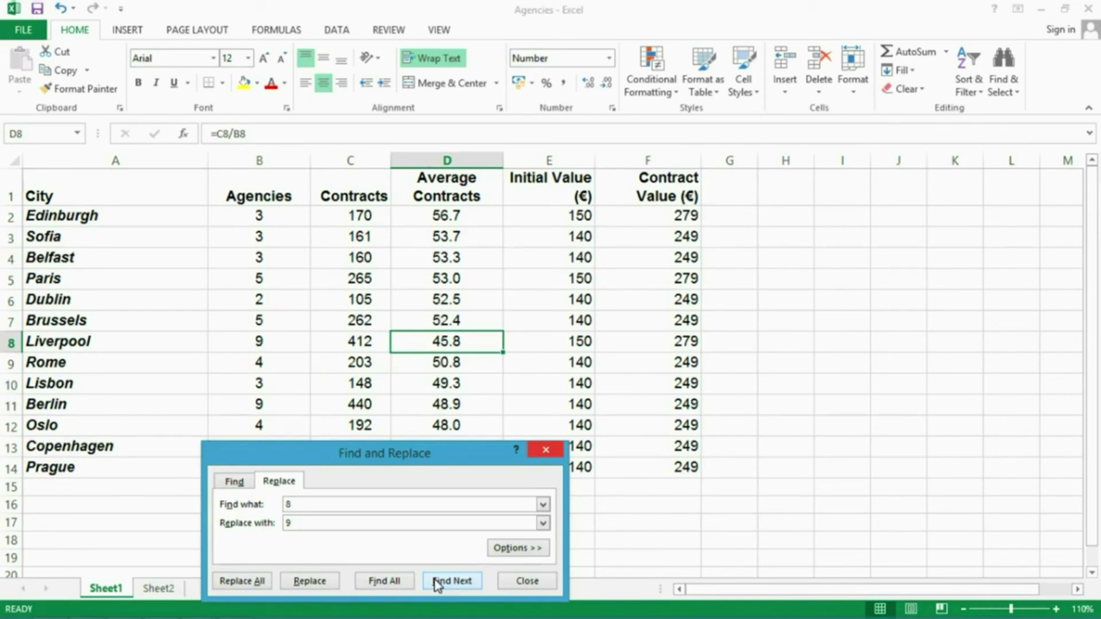
left_click(435, 580)
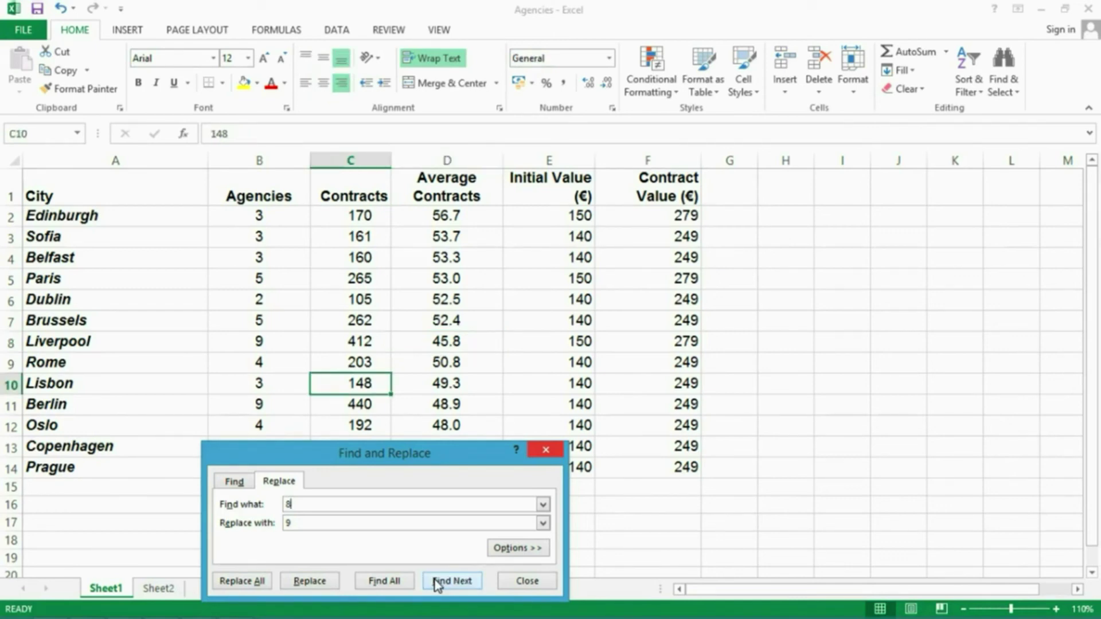
left_click(524, 581)
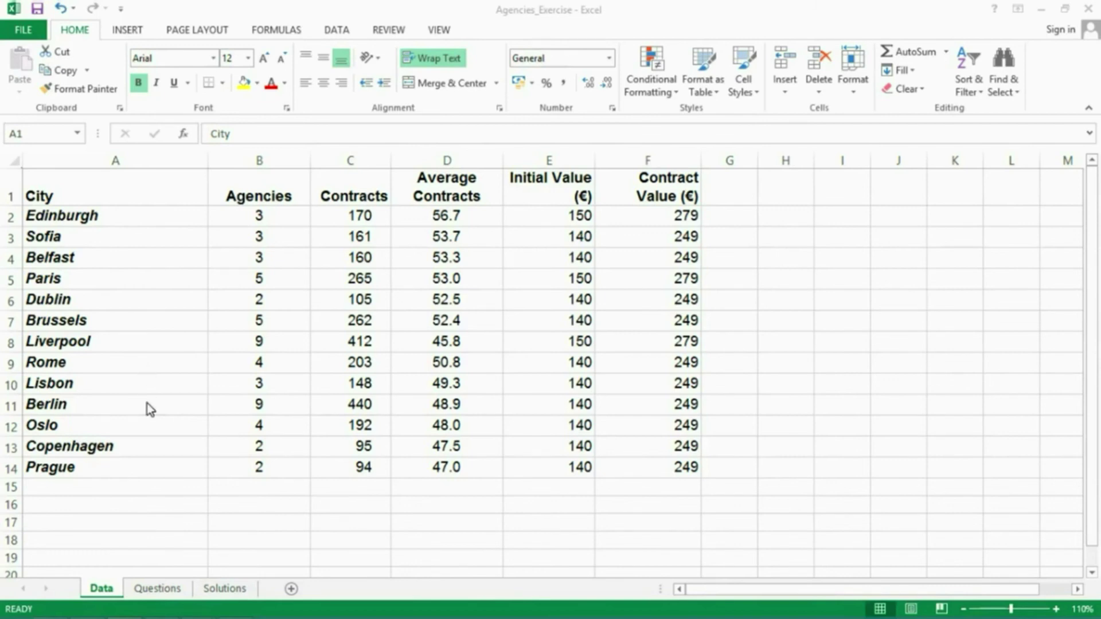
Step: In the Agencies_Exercise workbook, review the exercise tasks on the Questions sheet and the finished table on the Solutions sheet
left_click(161, 589)
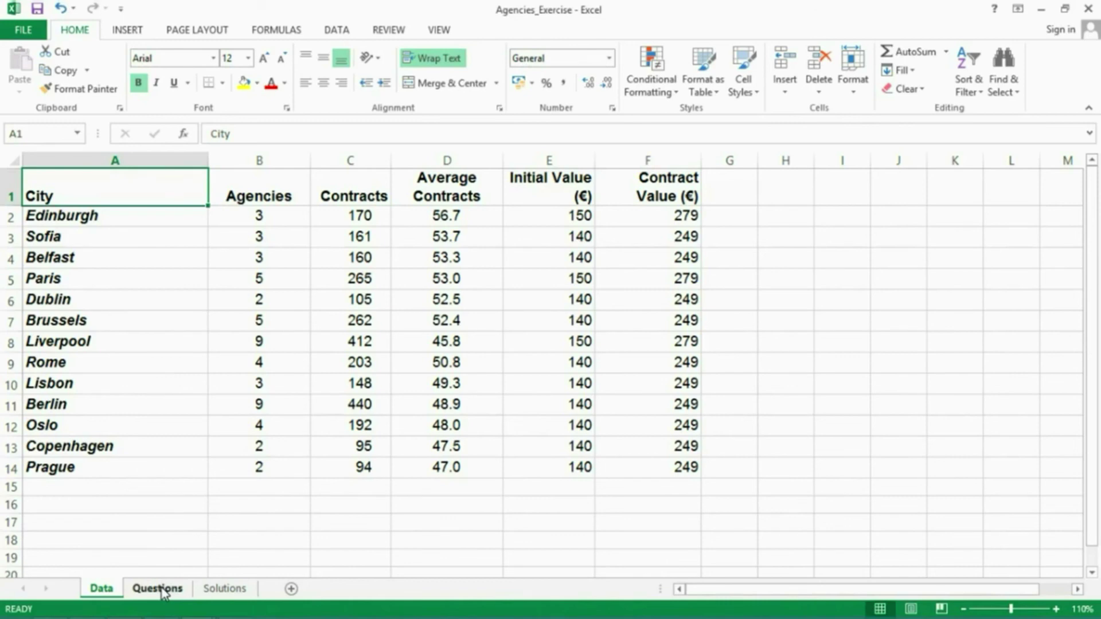
left_click(162, 590)
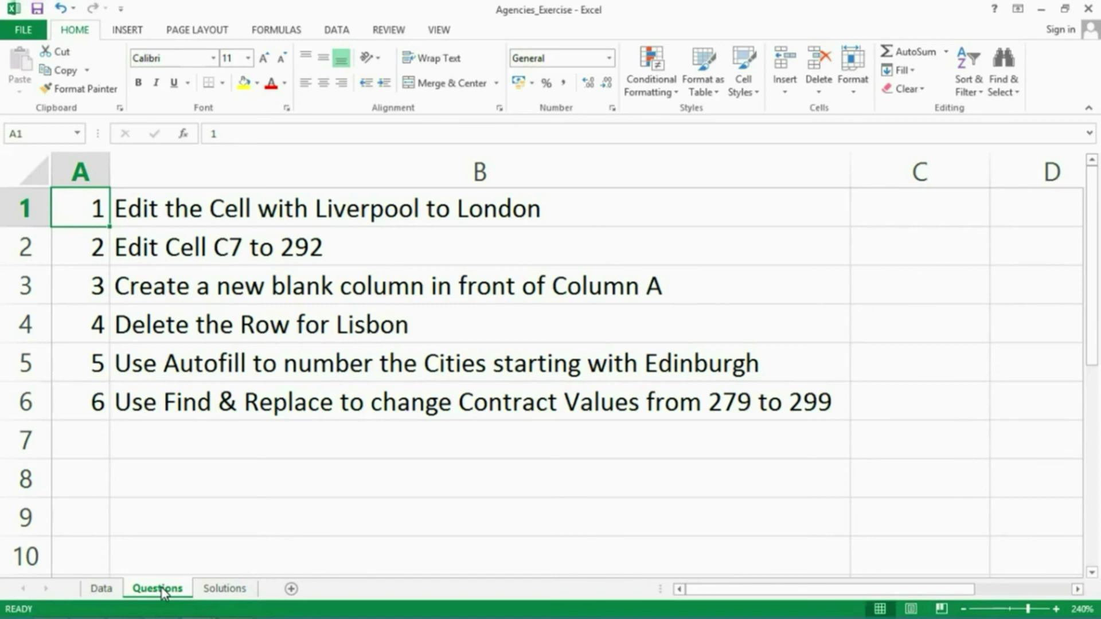
left_click(225, 589)
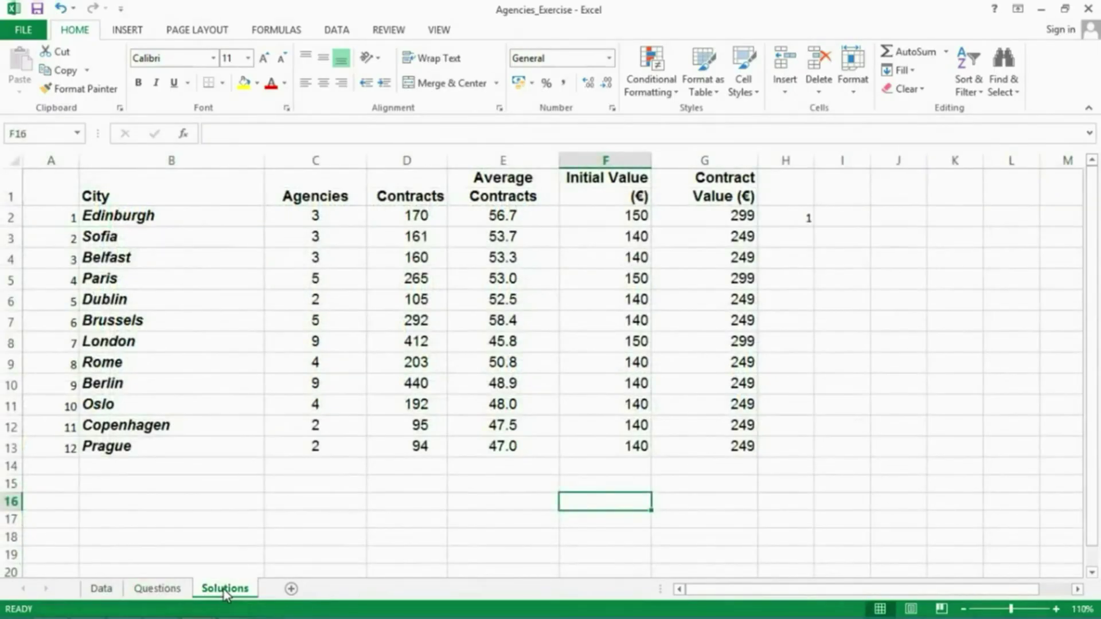